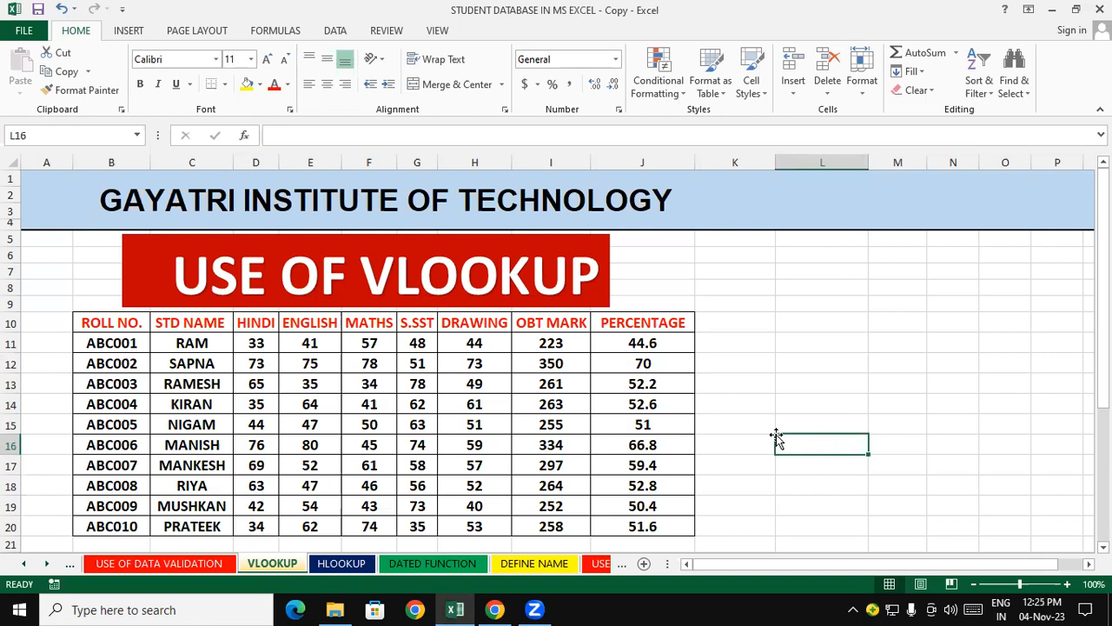
- Try pasting the marks table's header row B10:J10 transposed into column L from L10, and undo the paste
drag(800, 328, 800, 347)
drag(122, 323, 623, 316)
right_click(623, 316)
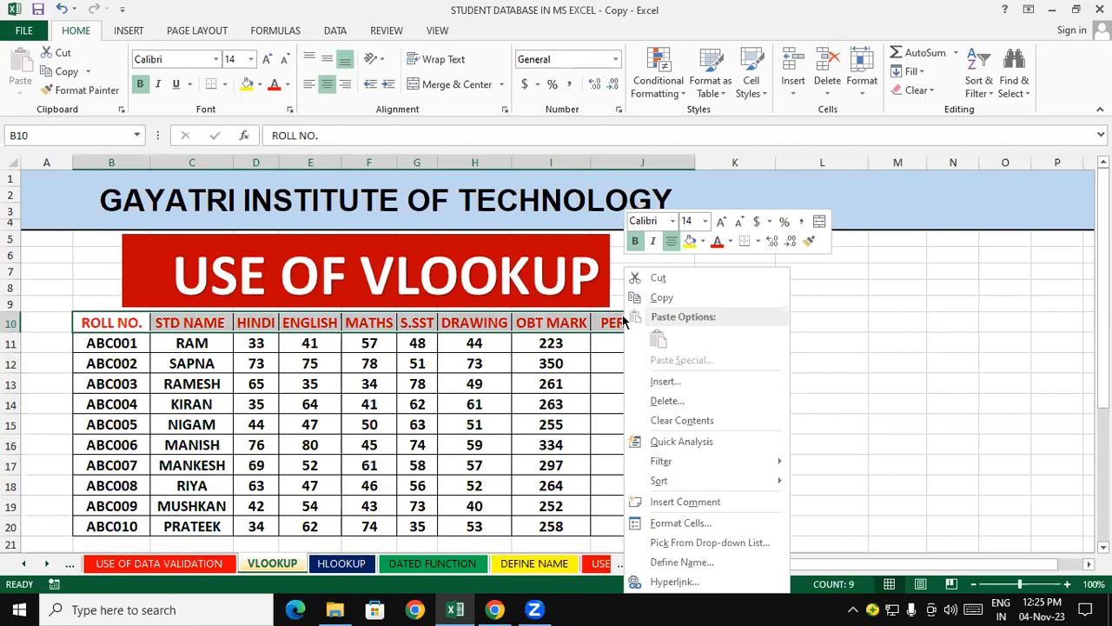
click(665, 293)
click(792, 315)
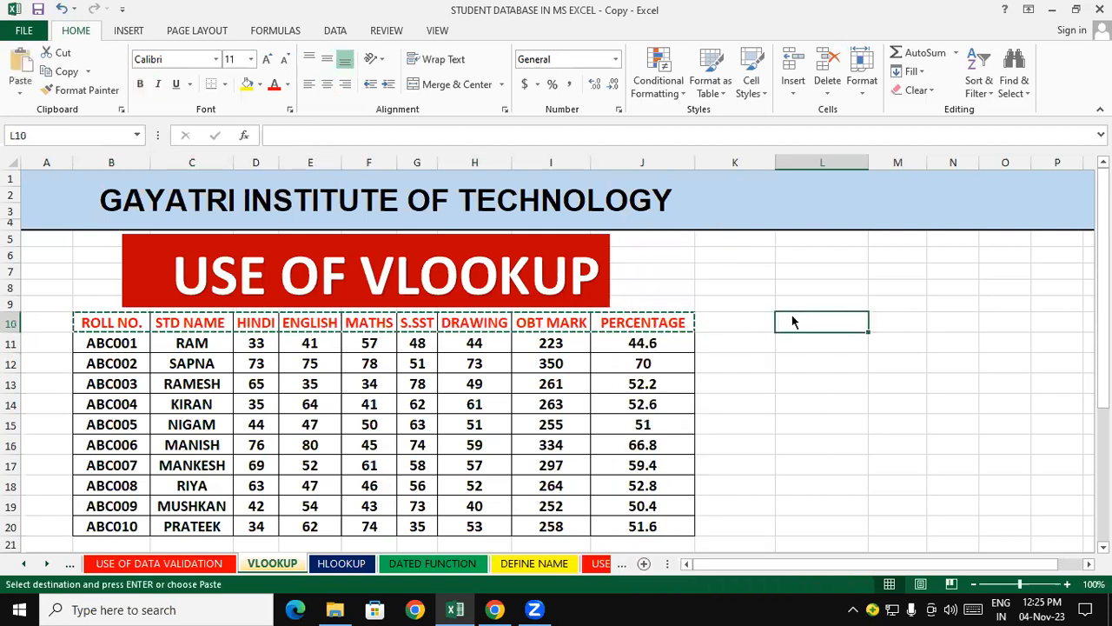
right_click(791, 314)
click(823, 337)
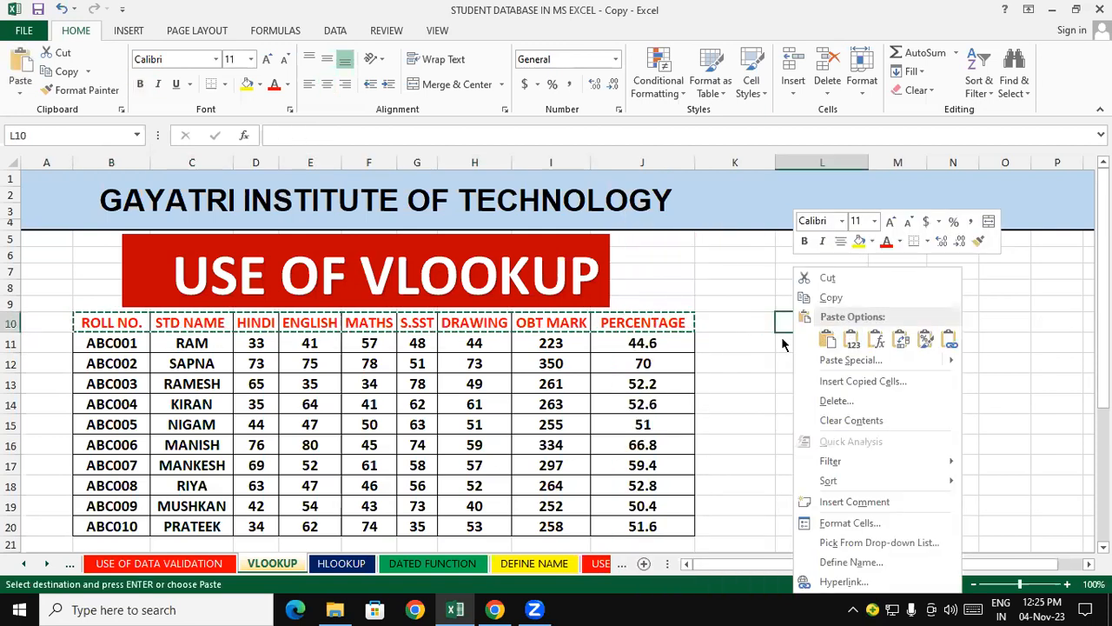
click(845, 360)
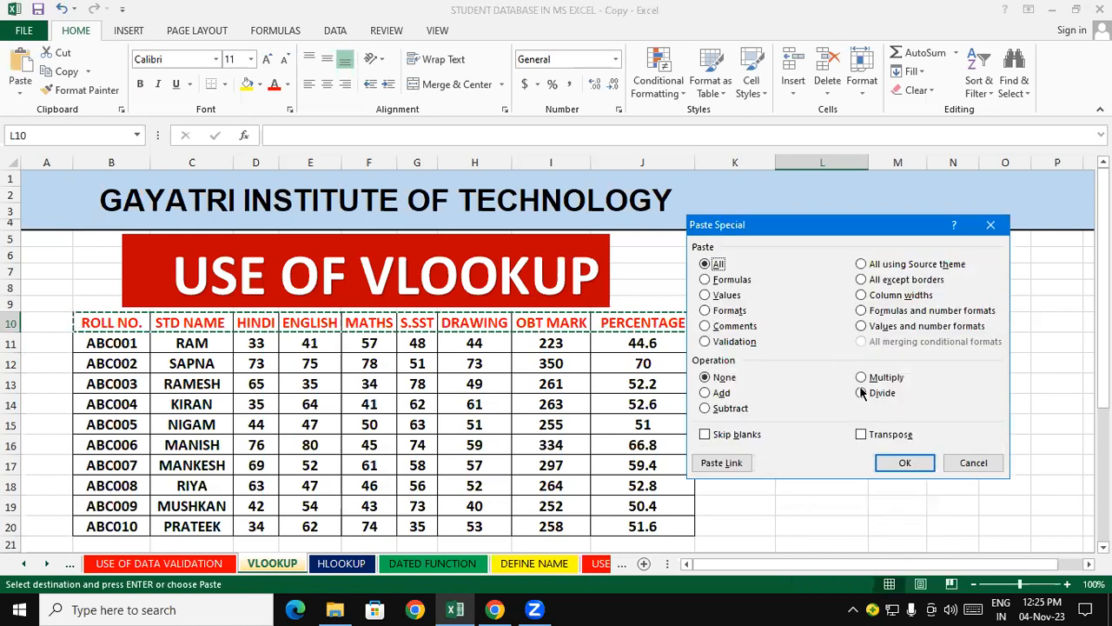
click(877, 434)
click(904, 463)
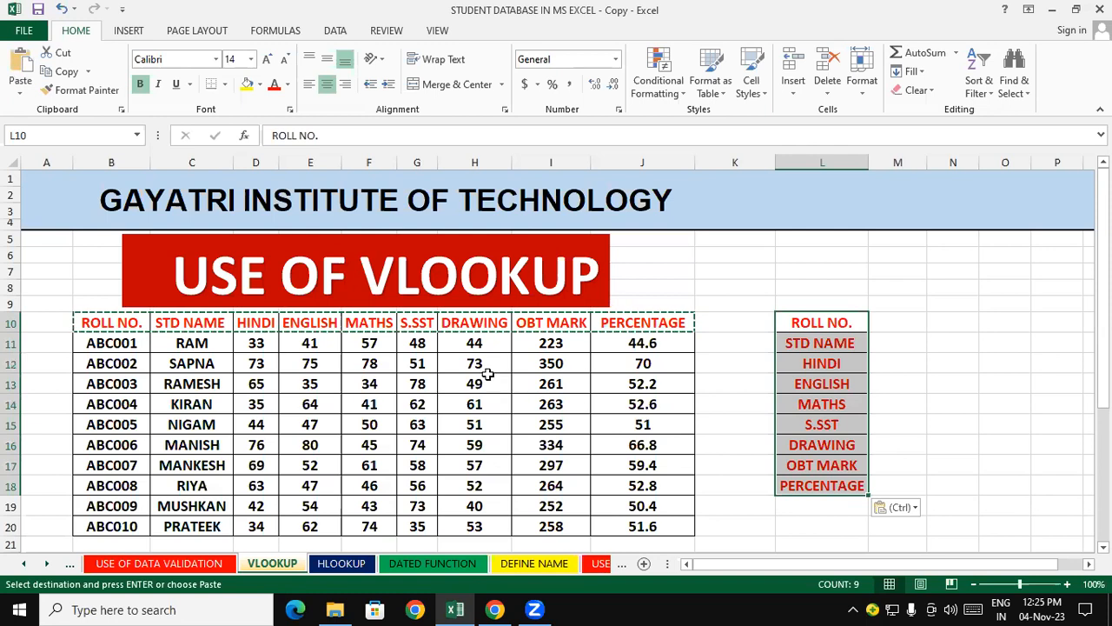
key(ctrl+z)
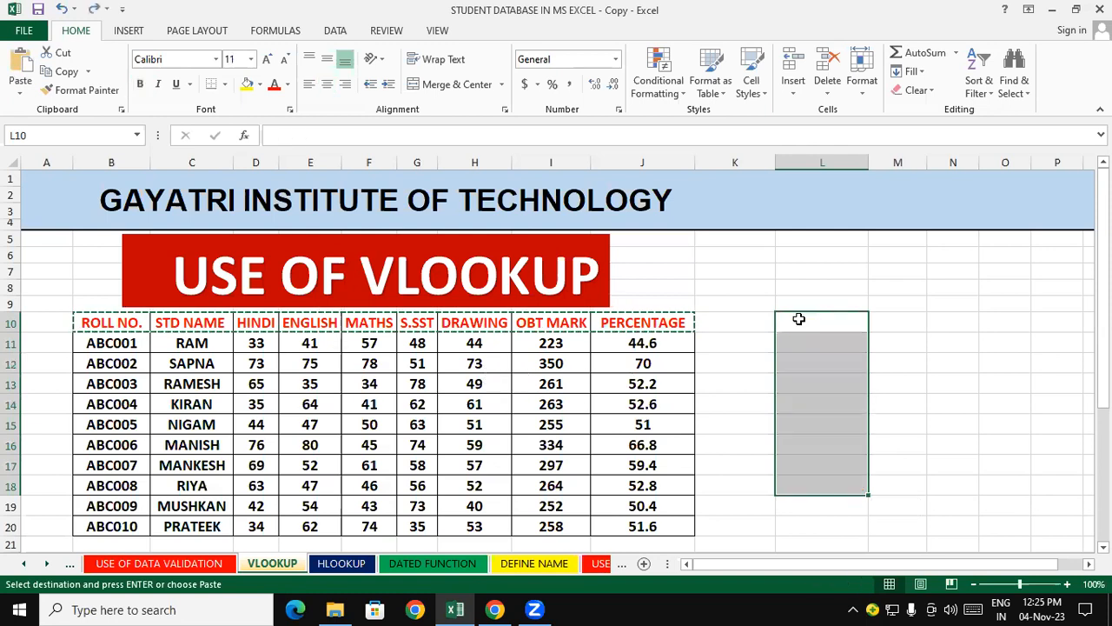
- Copy the header row B10:J10 and paste it transposed as a vertical list starting at L10
click(785, 335)
drag(123, 324, 625, 326)
key(ctrl+v)
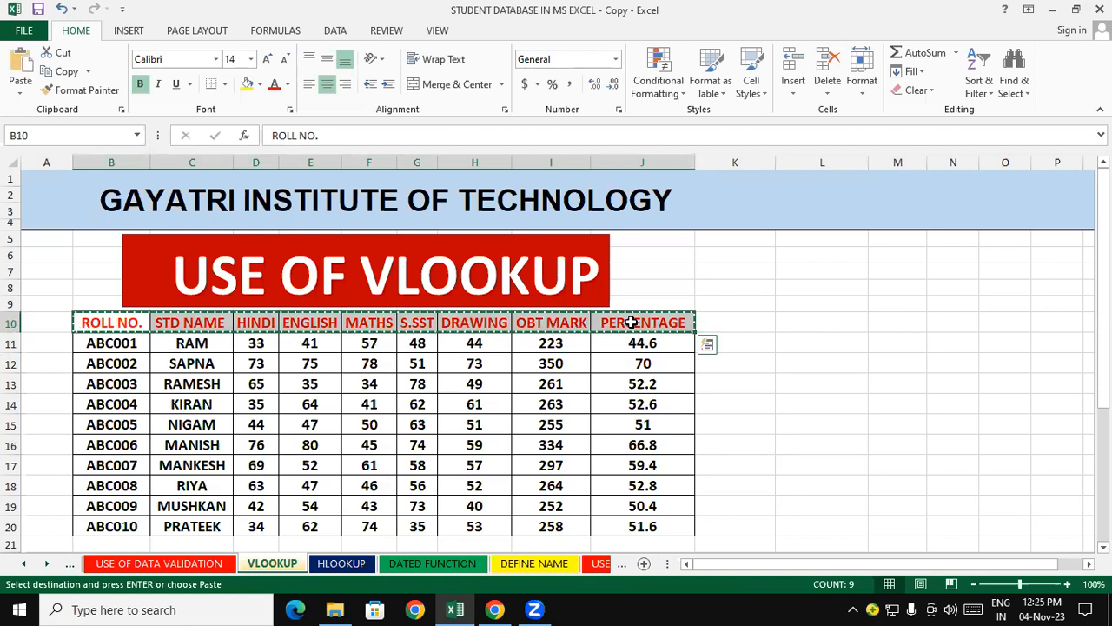
right_click(631, 323)
click(675, 292)
click(783, 322)
right_click(784, 321)
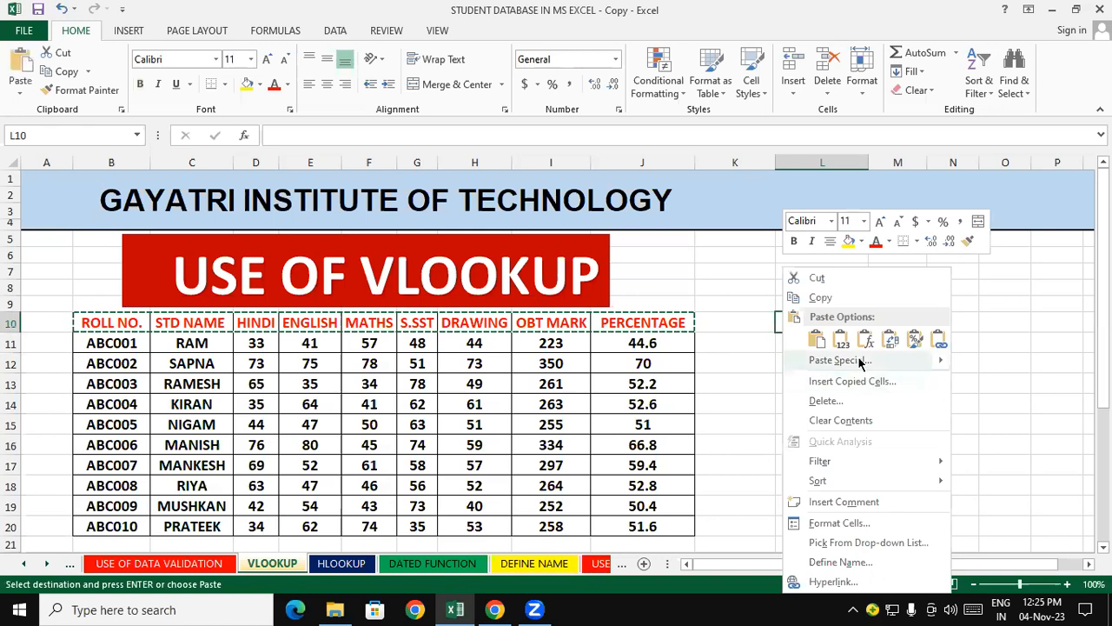
click(821, 362)
click(871, 433)
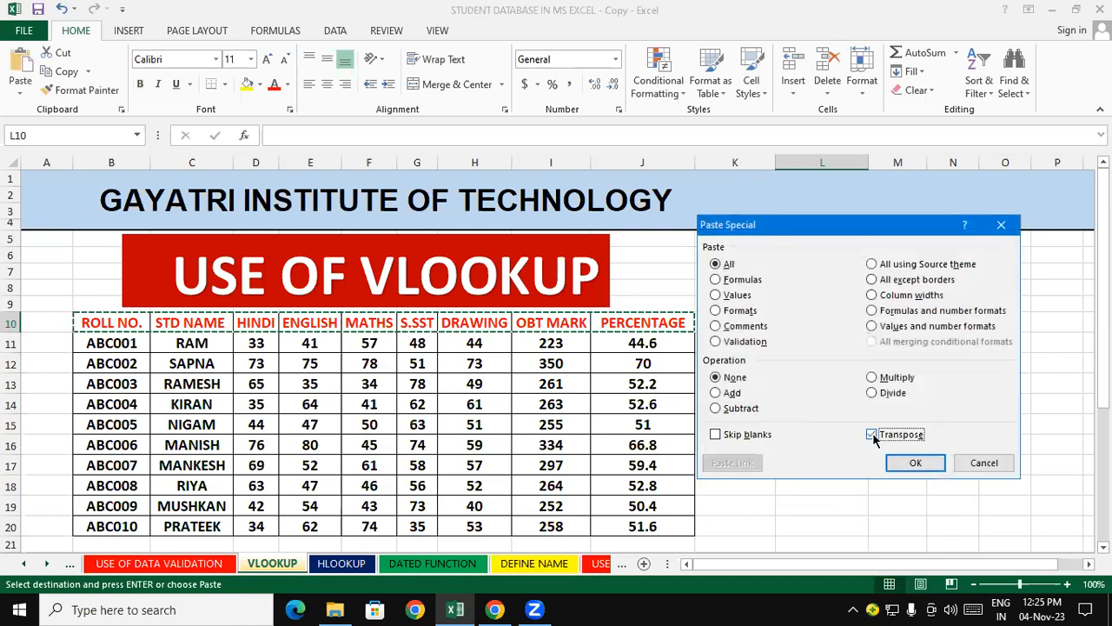
click(915, 461)
click(956, 441)
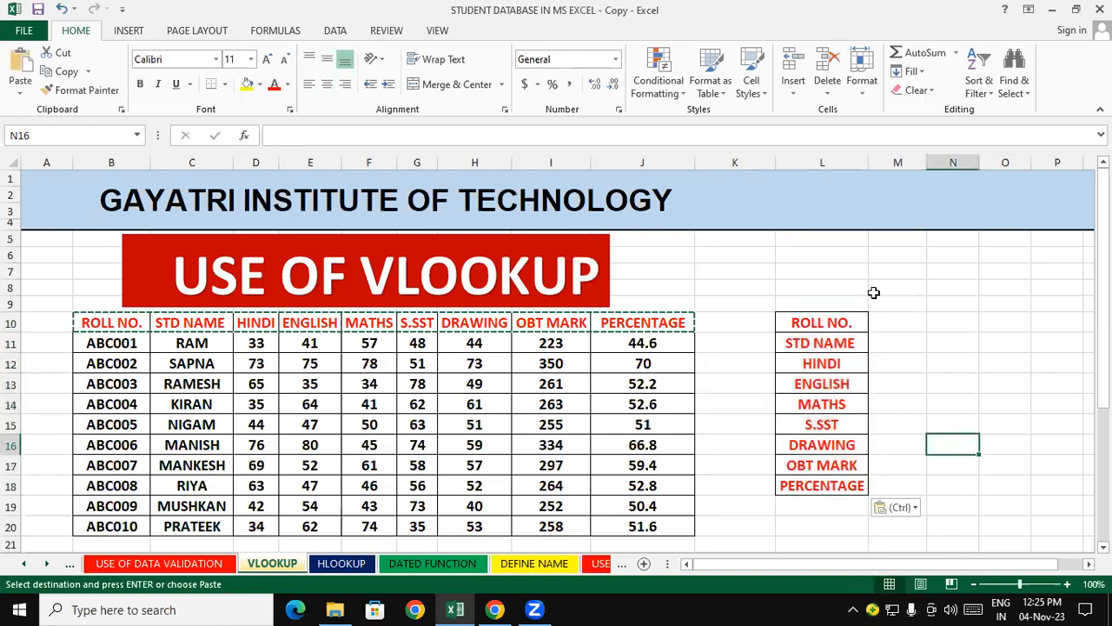
- Apply all borders to the transposed headings and the empty column beside them, L10:M18
click(820, 327)
drag(881, 349, 918, 490)
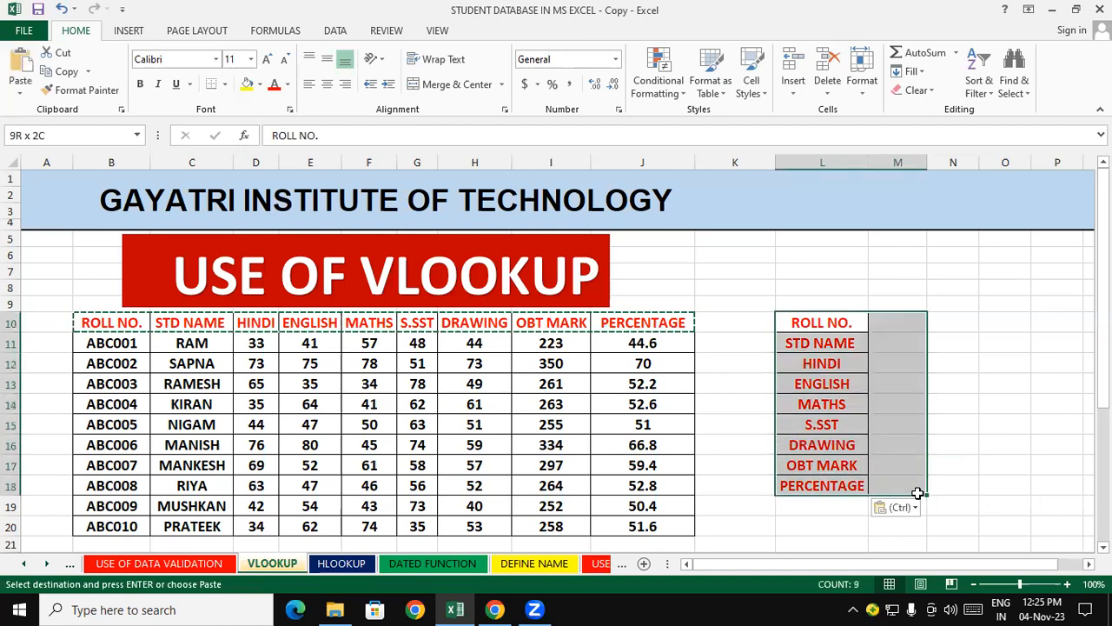
click(224, 84)
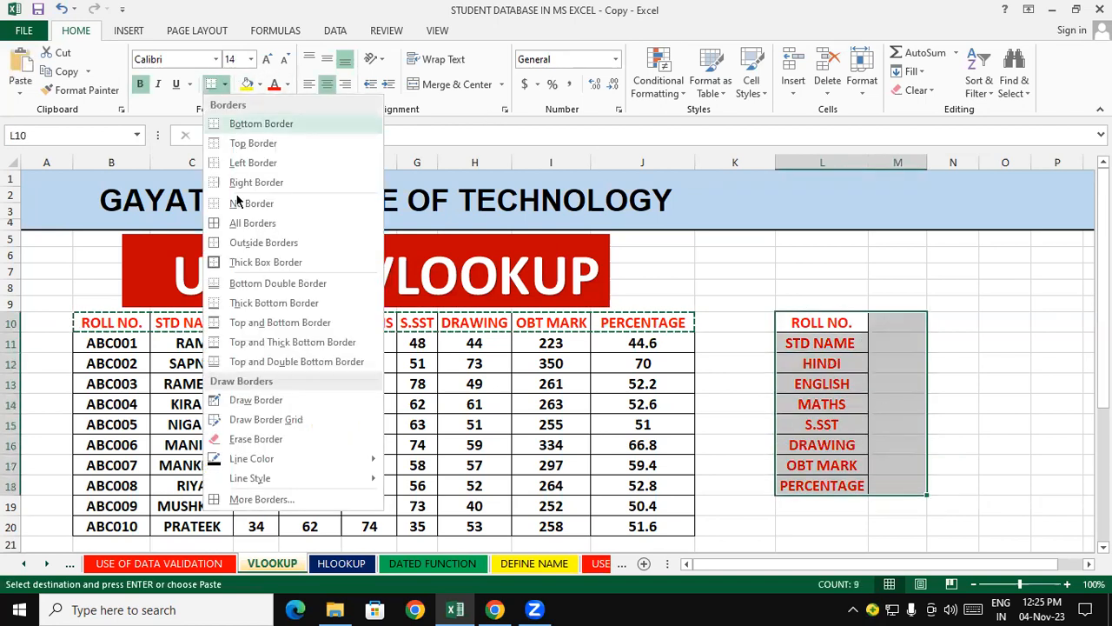
click(243, 241)
click(225, 84)
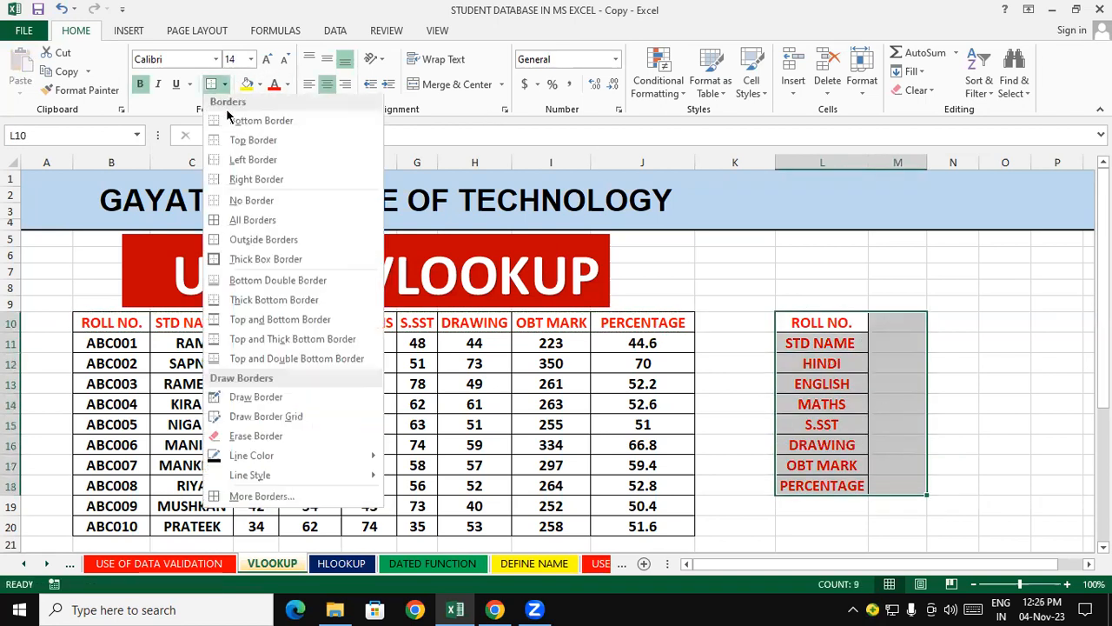
click(245, 229)
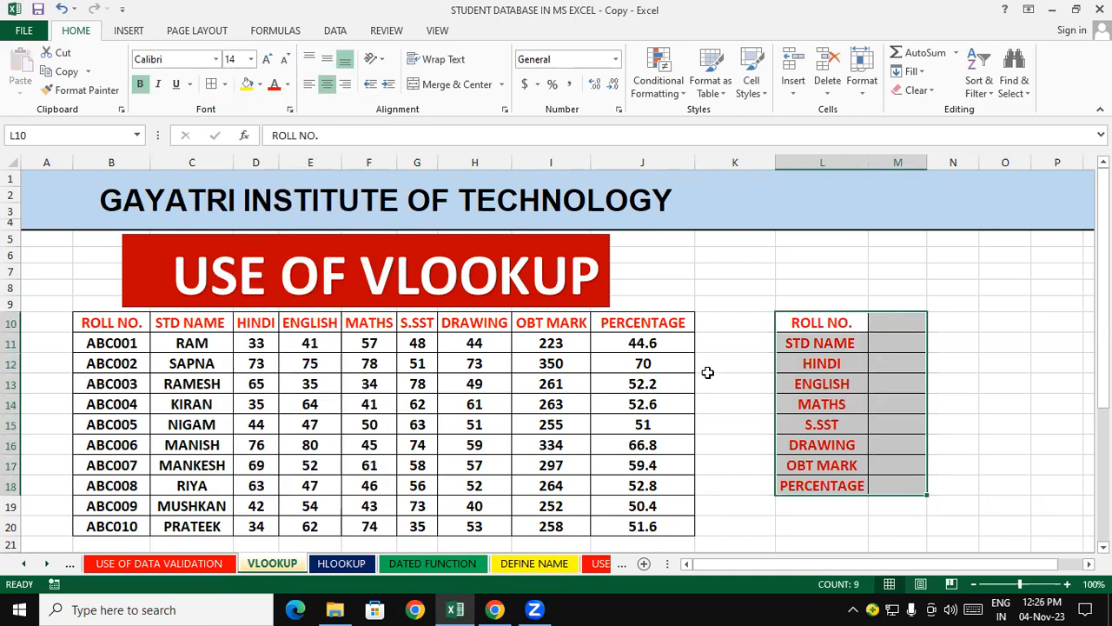
click(958, 365)
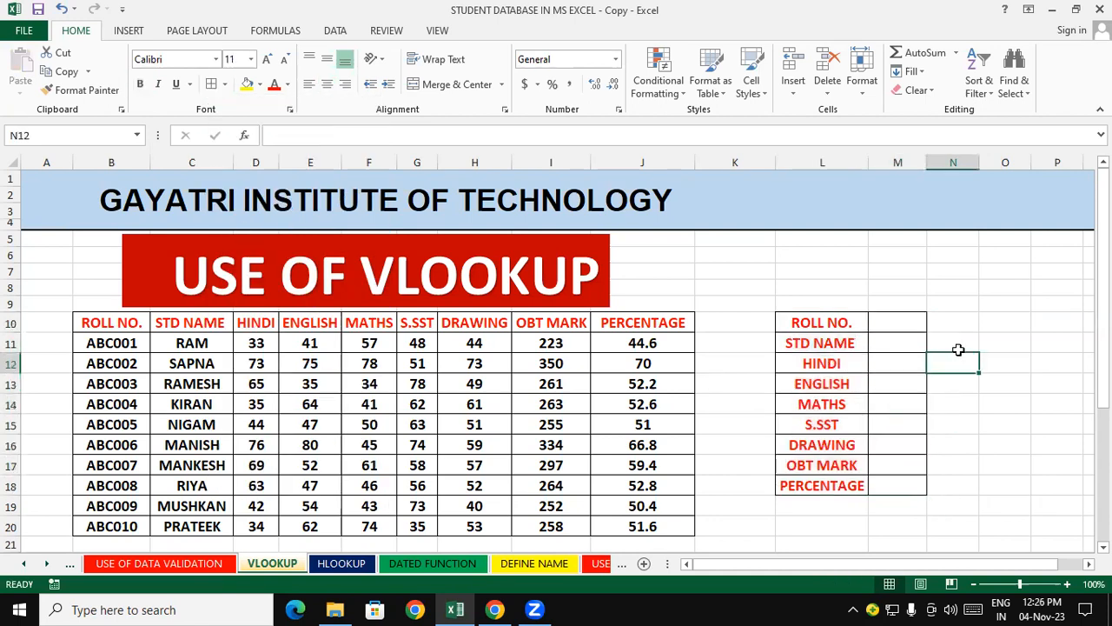
click(100, 349)
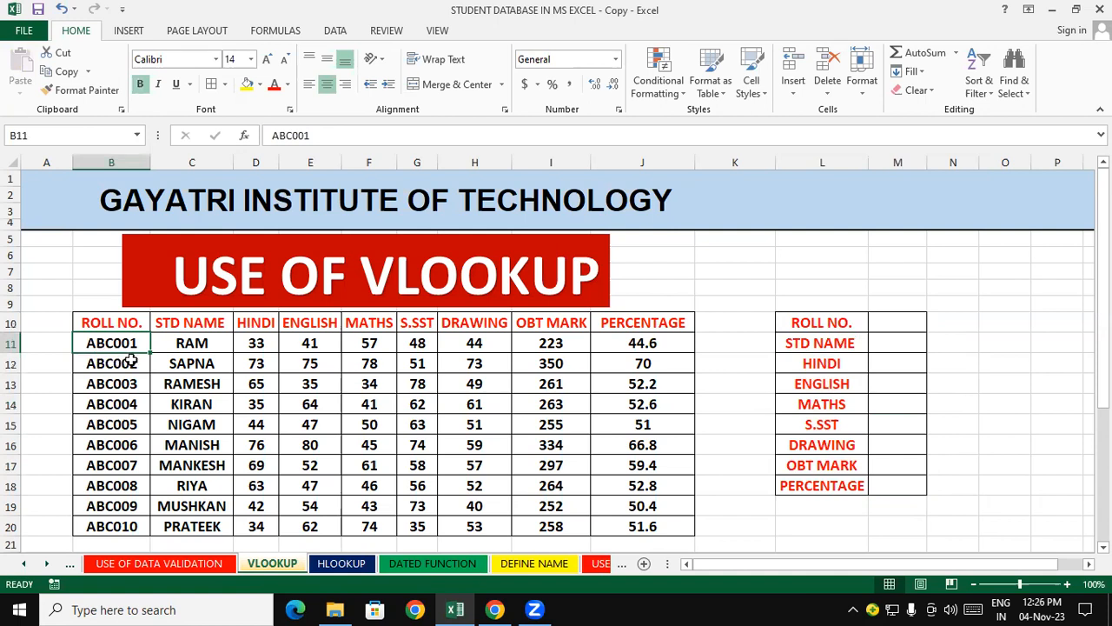
click(173, 343)
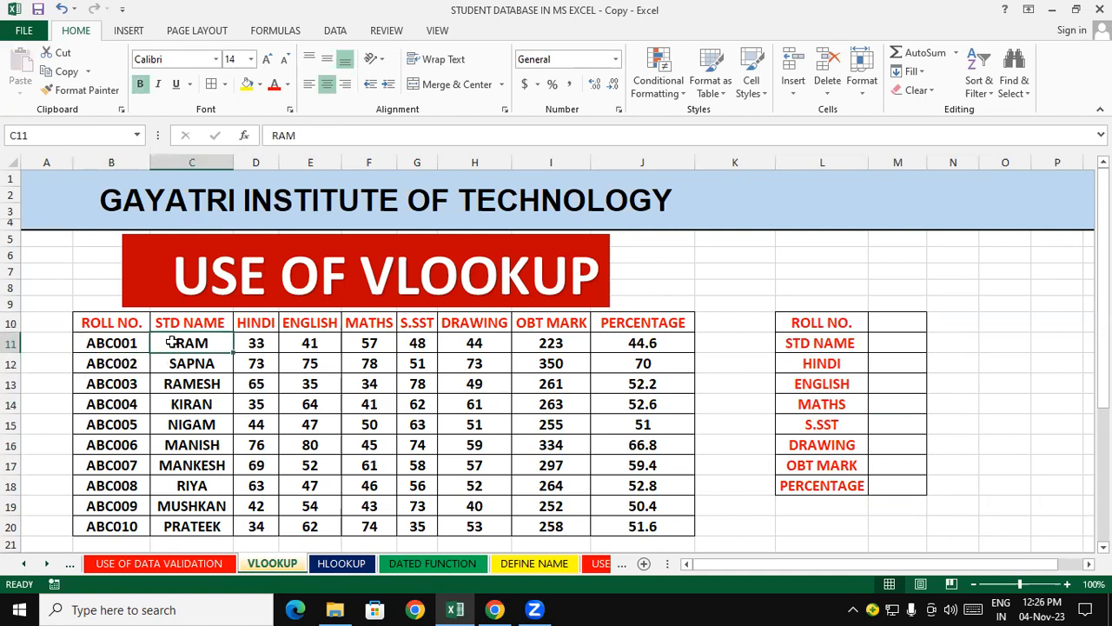
click(254, 346)
drag(352, 360, 477, 417)
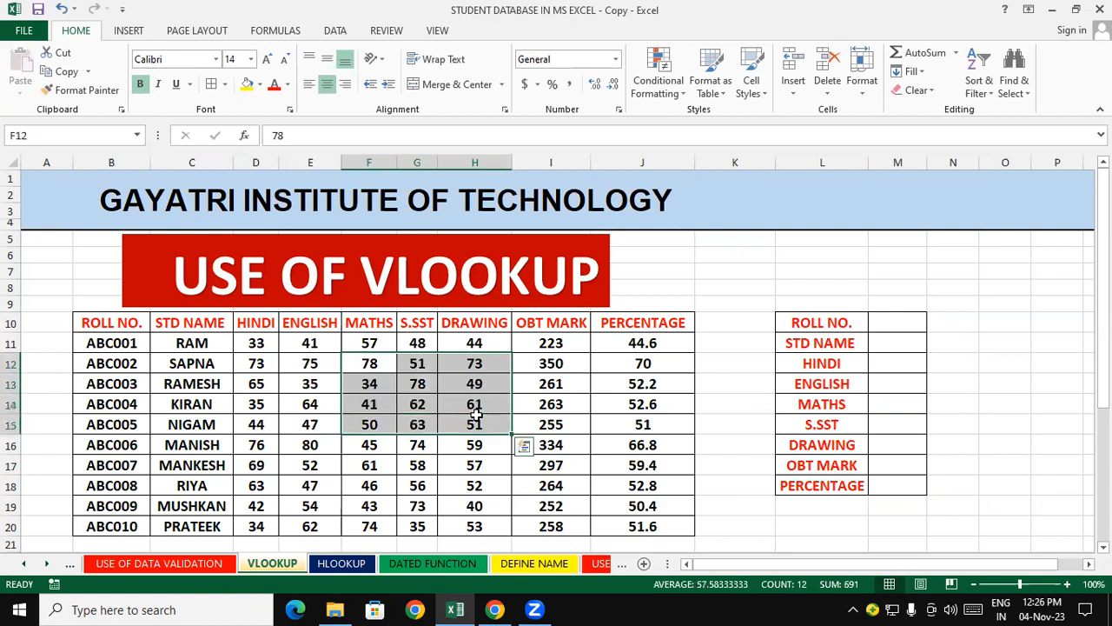
click(553, 344)
click(649, 344)
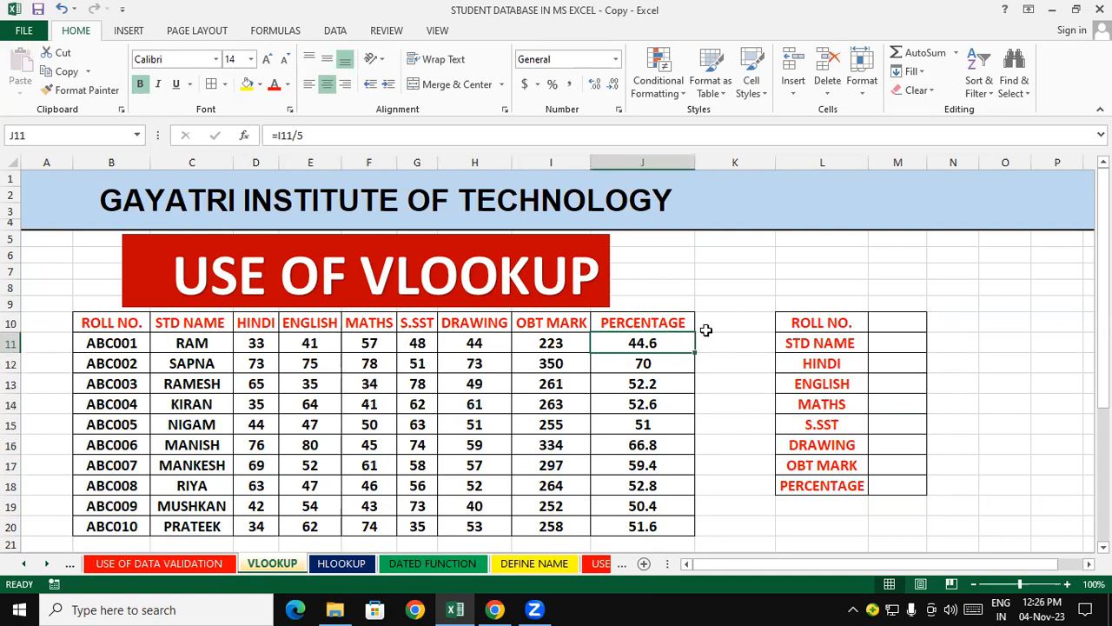
- Copy the first student's roll number from B11 into M10, beside the ROLL NO. heading
click(132, 344)
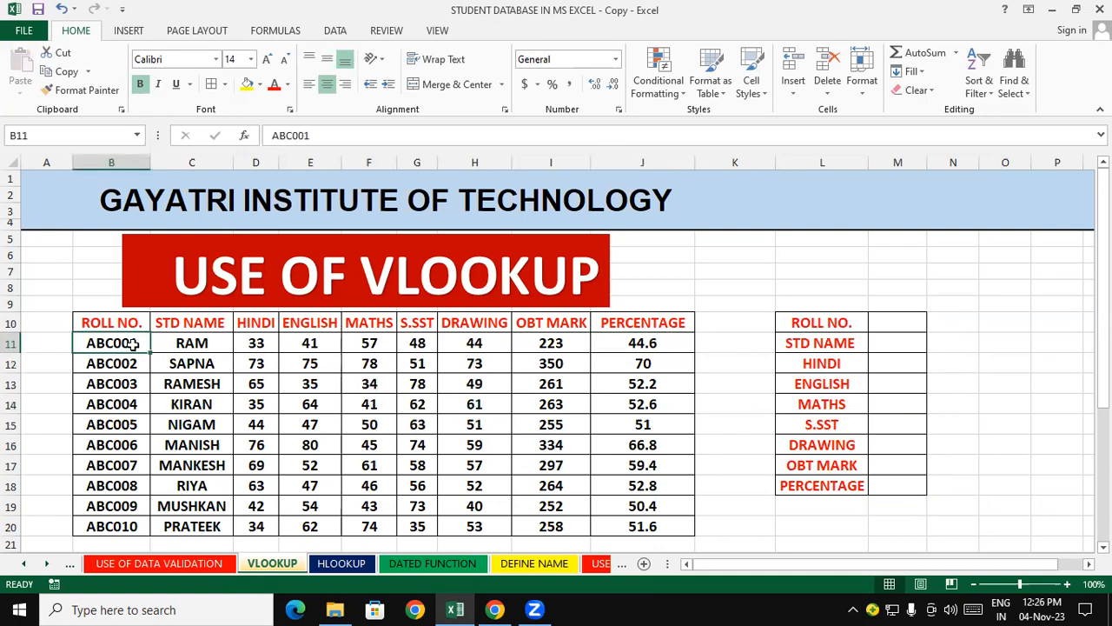
right_click(132, 344)
click(161, 48)
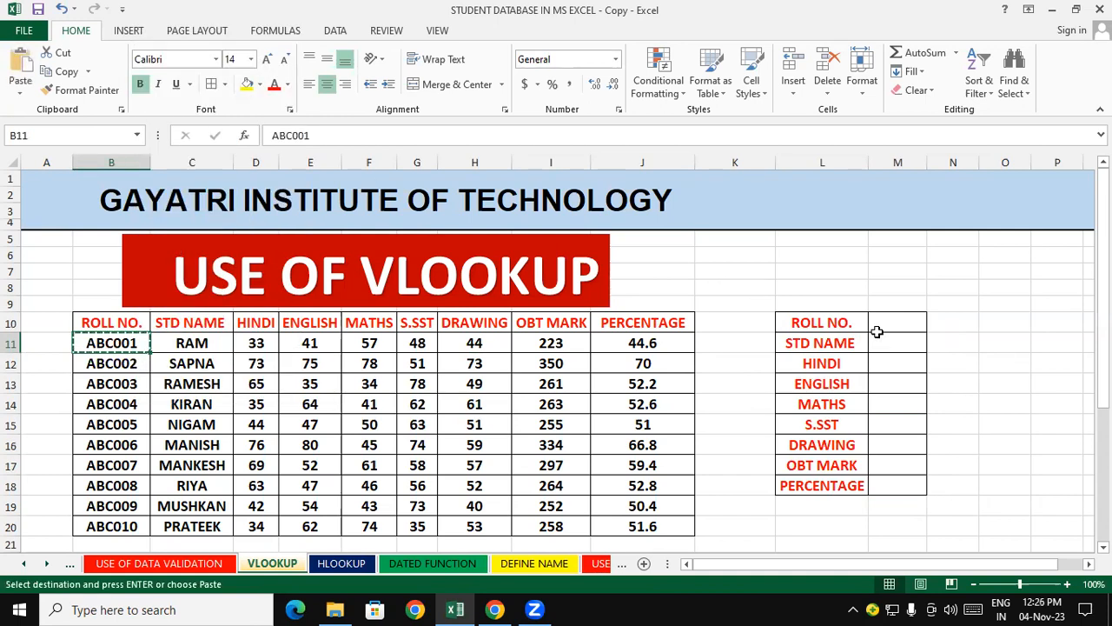
click(895, 318)
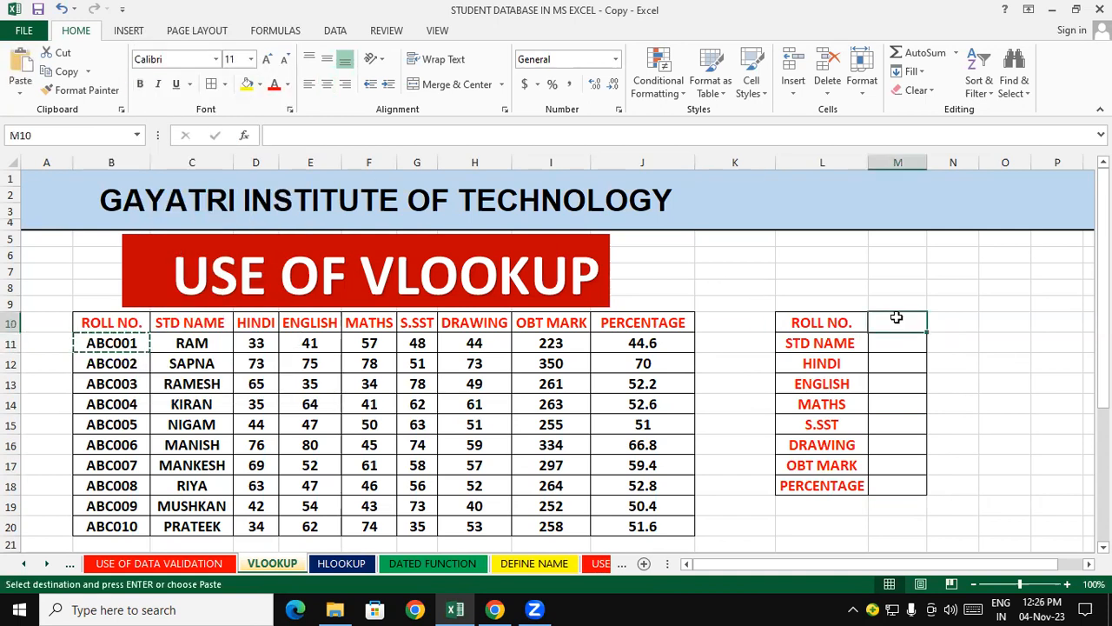
key(ctrl+v)
click(954, 410)
double_click(964, 293)
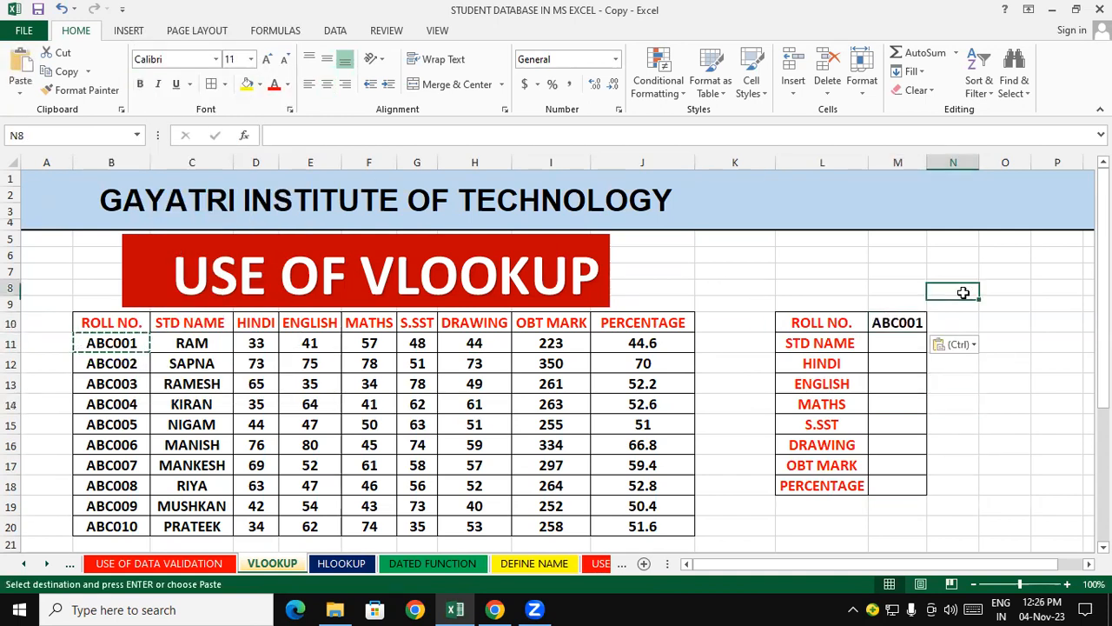
click(995, 401)
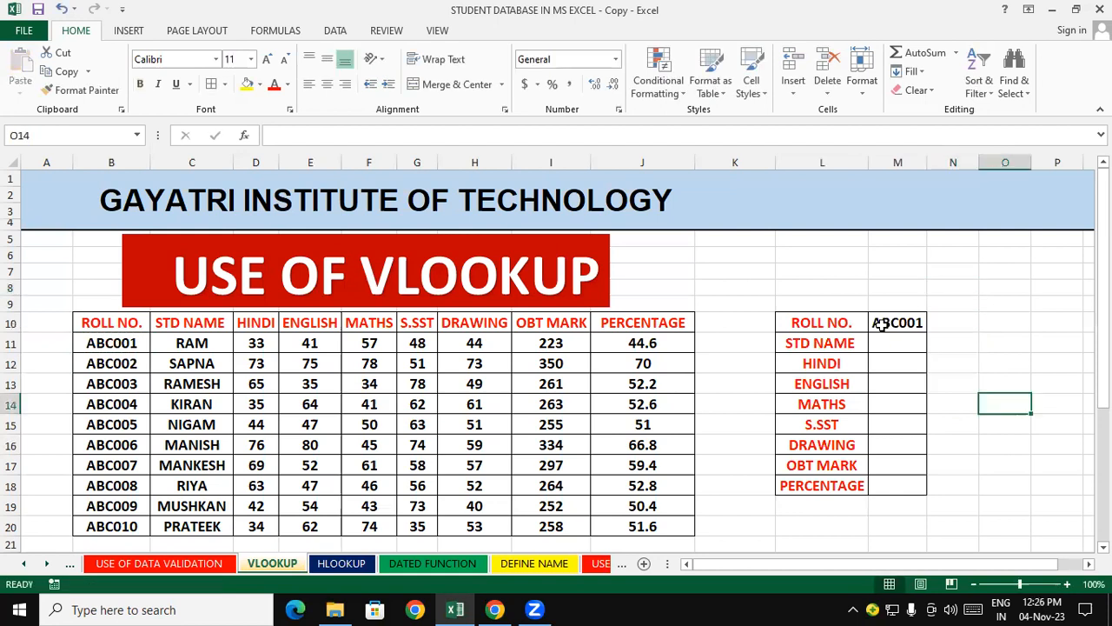
click(111, 344)
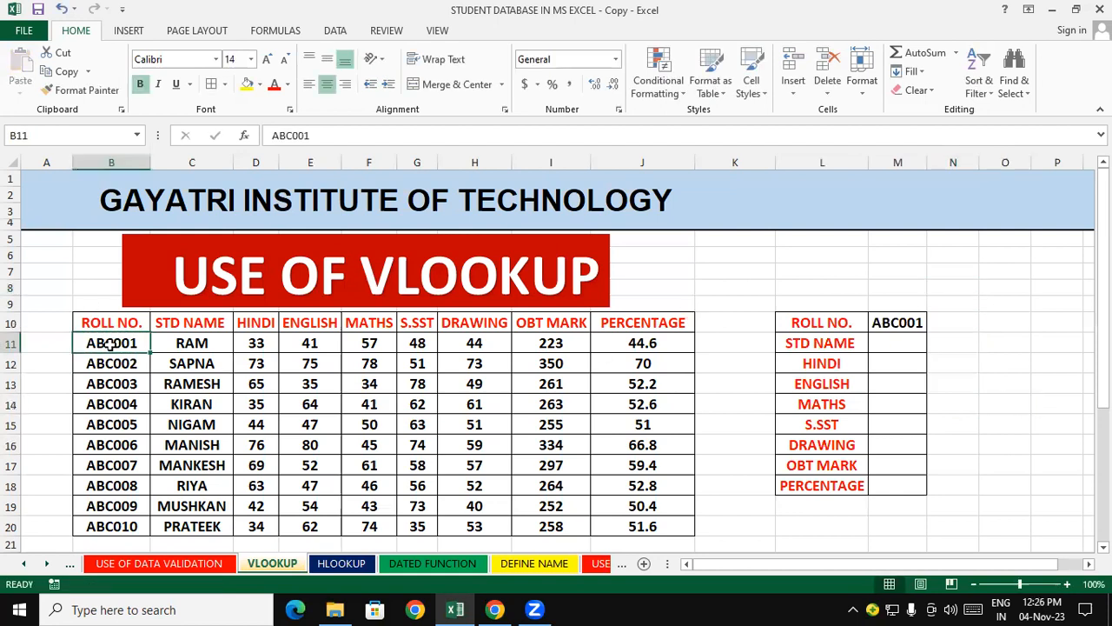
click(875, 347)
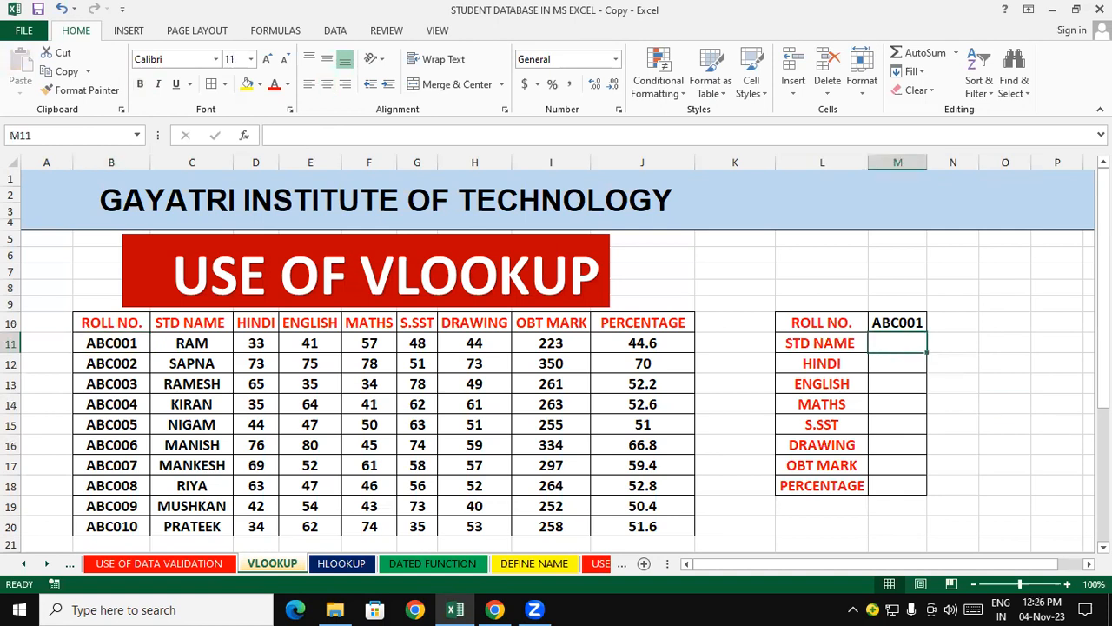
text(=)
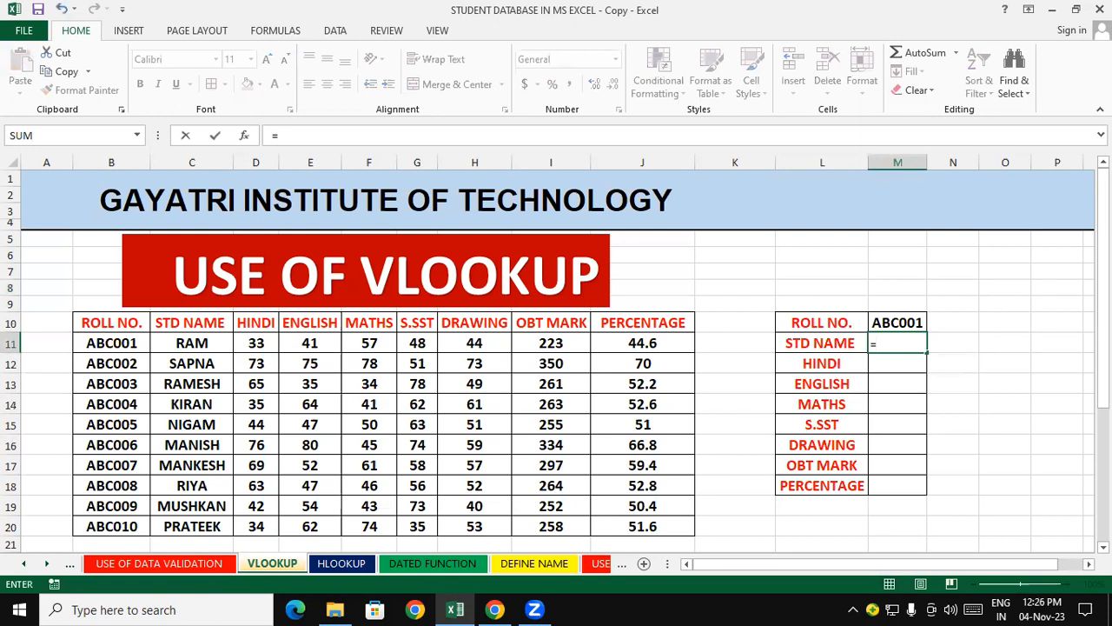
key(Escape)
click(830, 272)
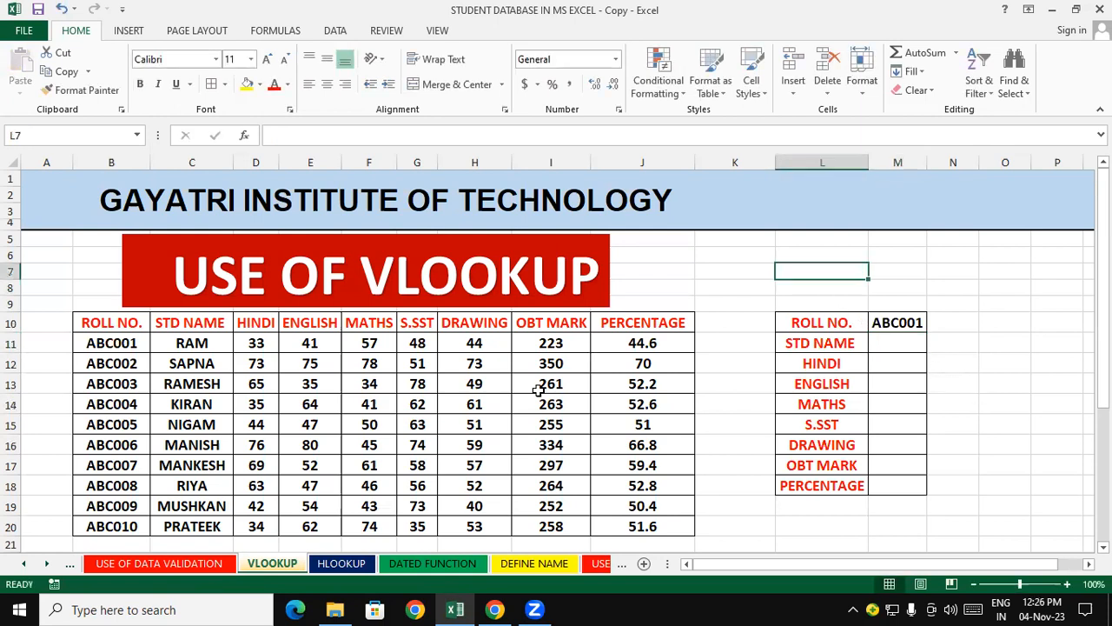
- Copy the cell formatting of I13 in the marks table to the empty result cells M11:M18
click(539, 391)
click(80, 89)
drag(895, 350, 916, 484)
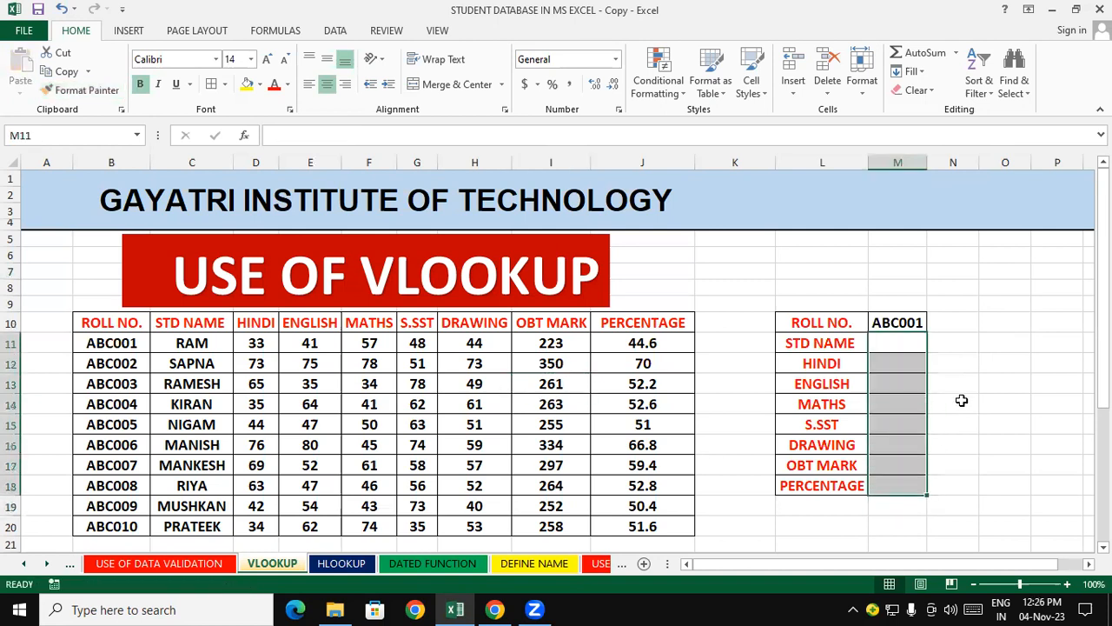
click(962, 400)
- Enter the formula =VLOOKUP(M10,B10:J20,2,0) in M11 to retrieve the student name for the roll number
click(895, 340)
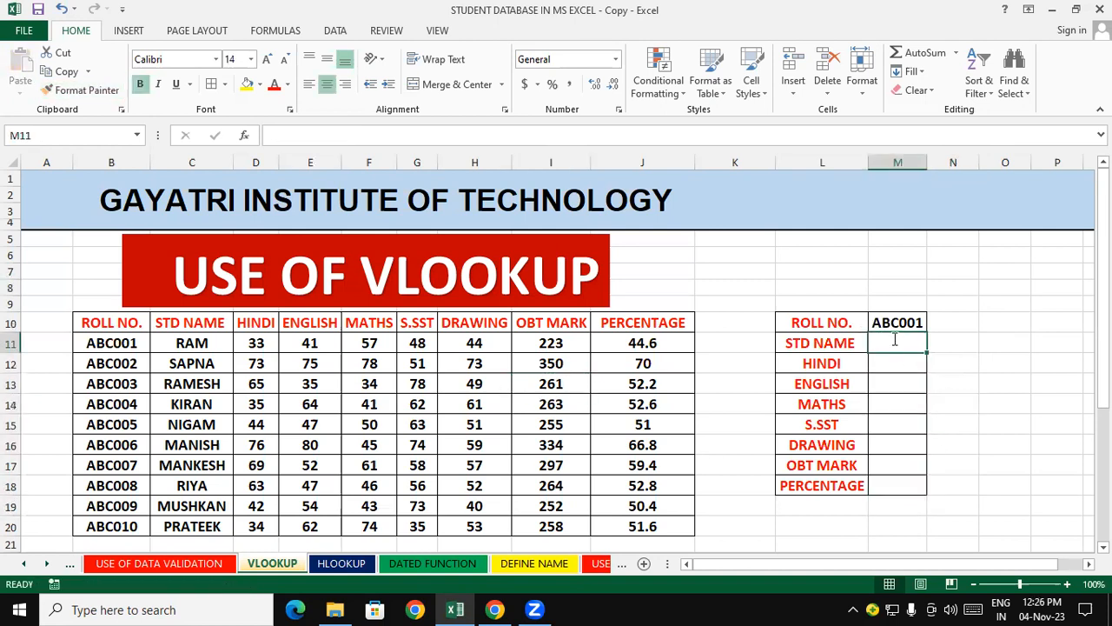
text(=v)
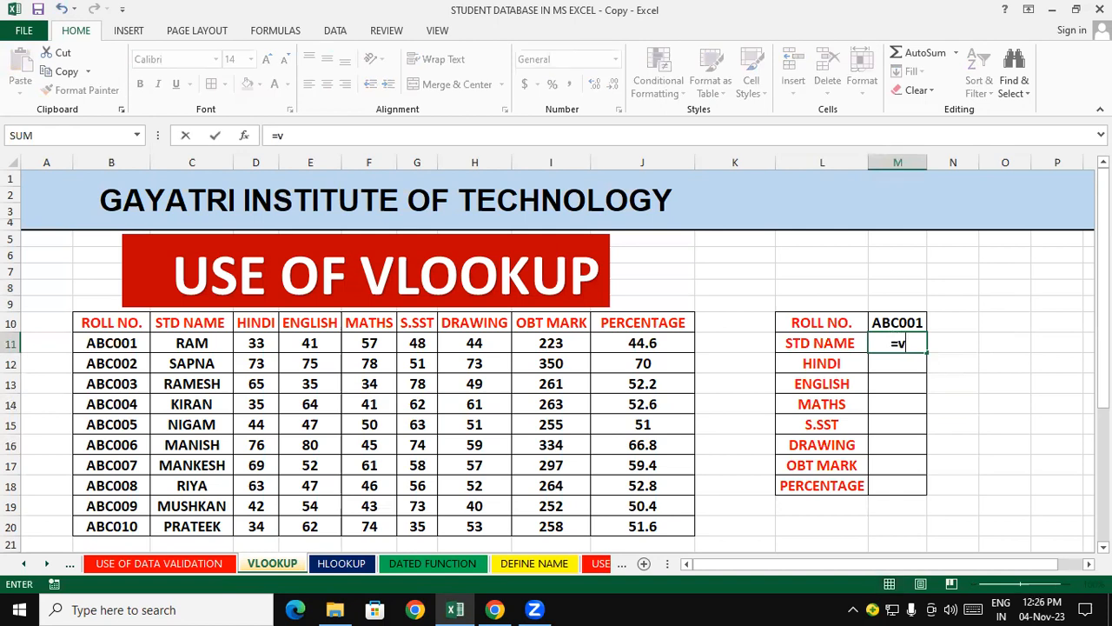
text(loo)
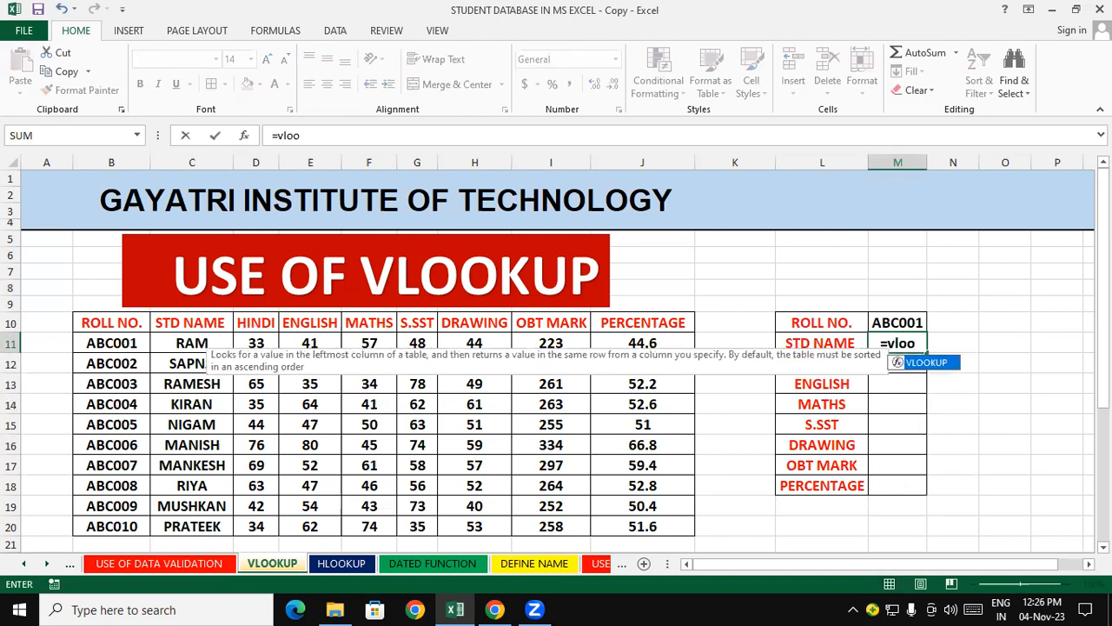
key(Tab)
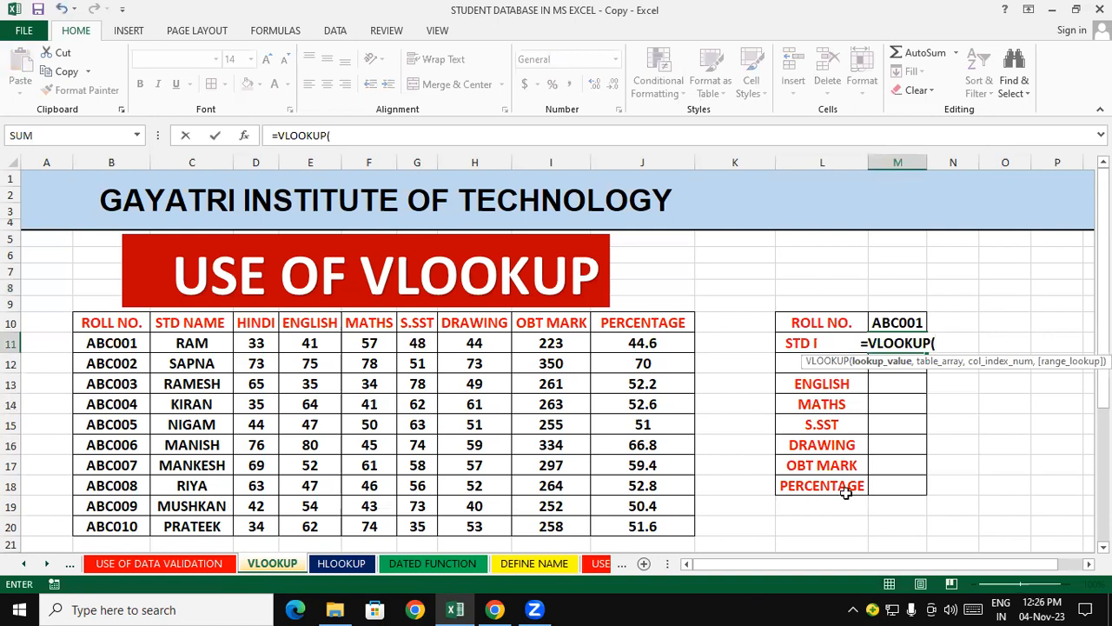
click(916, 322)
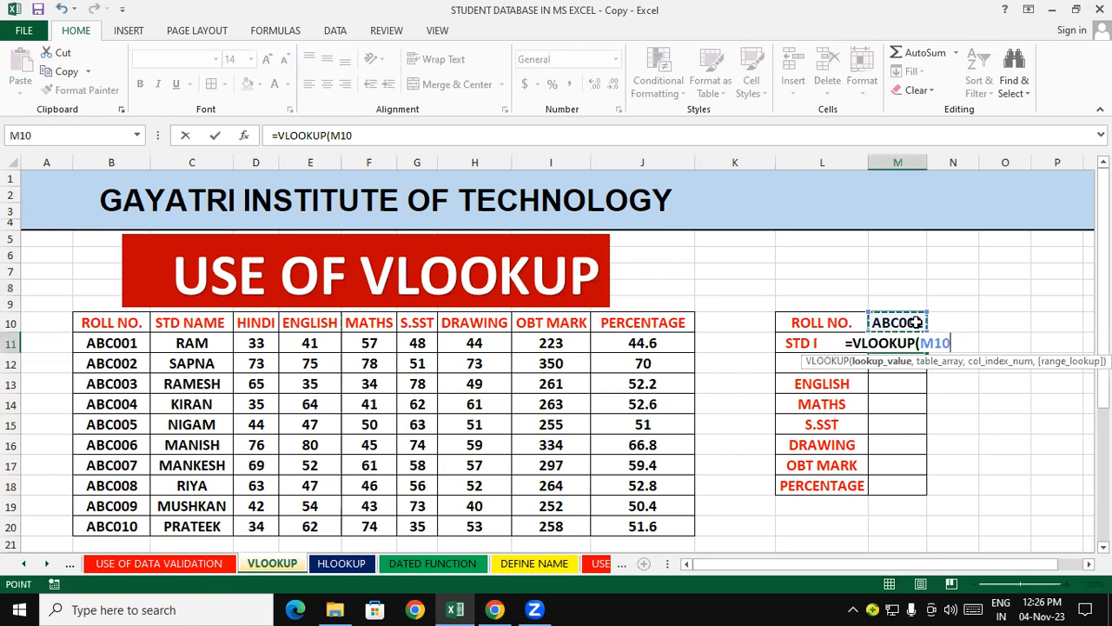
text(,)
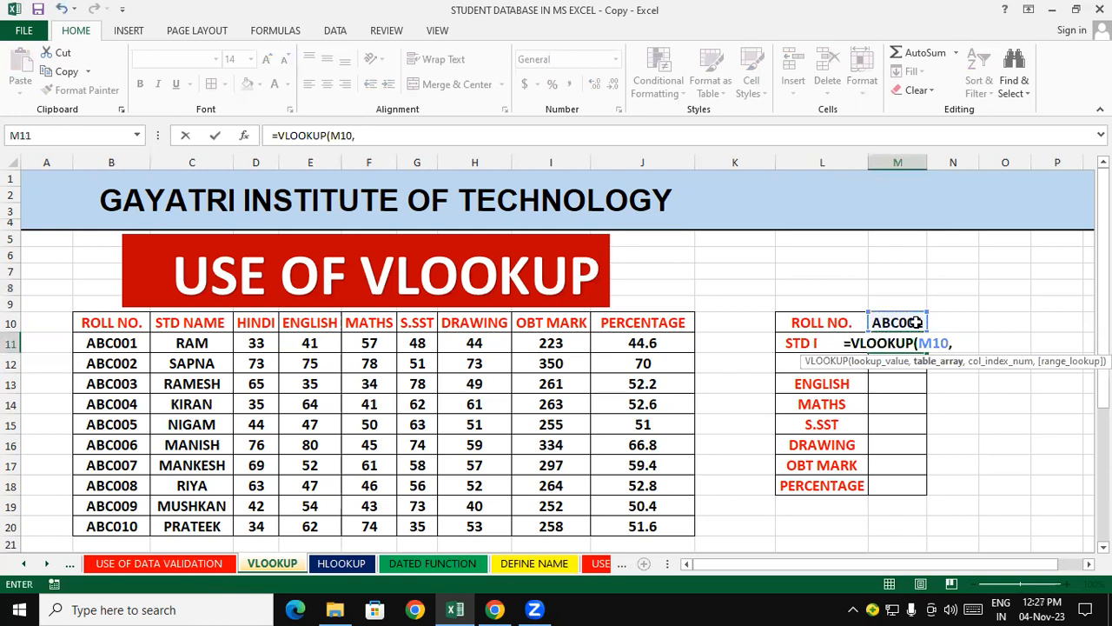
drag(113, 323, 638, 526)
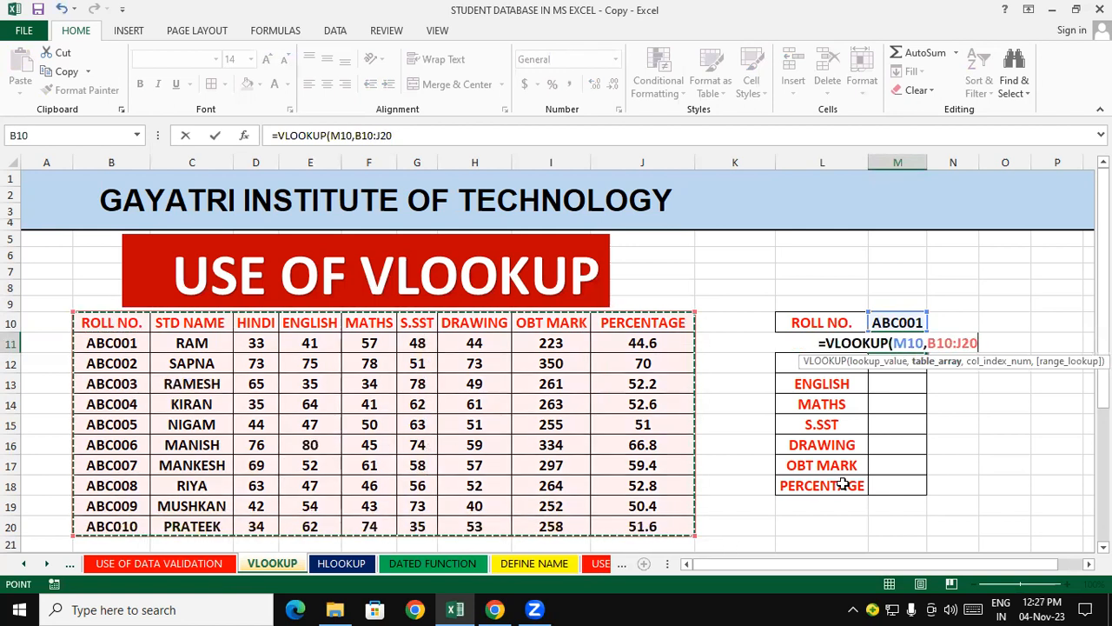
text(,)
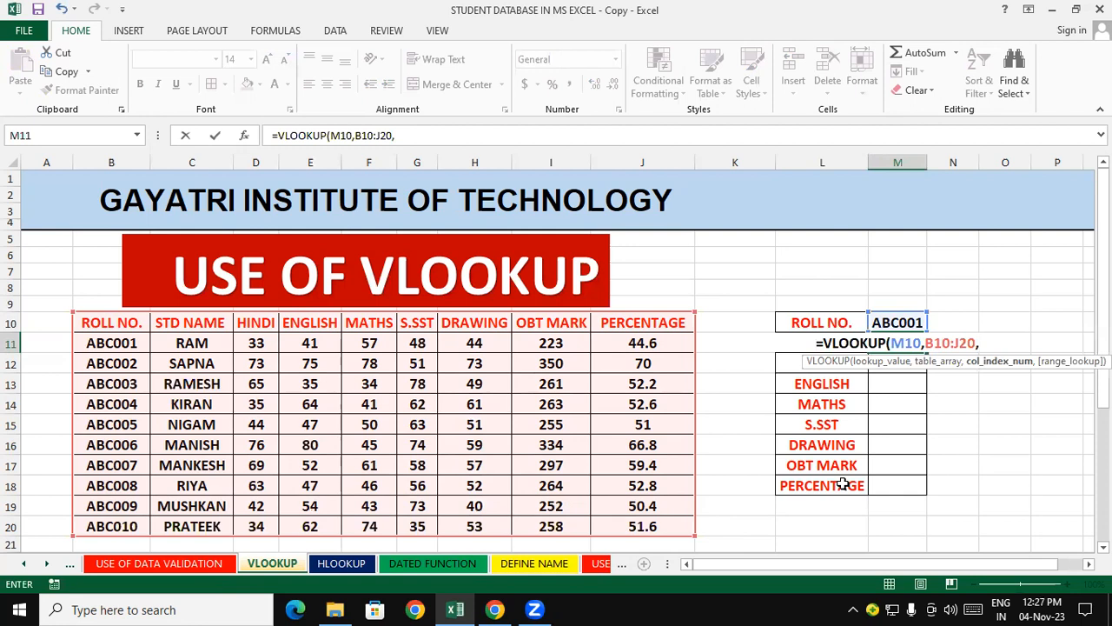
text(2)
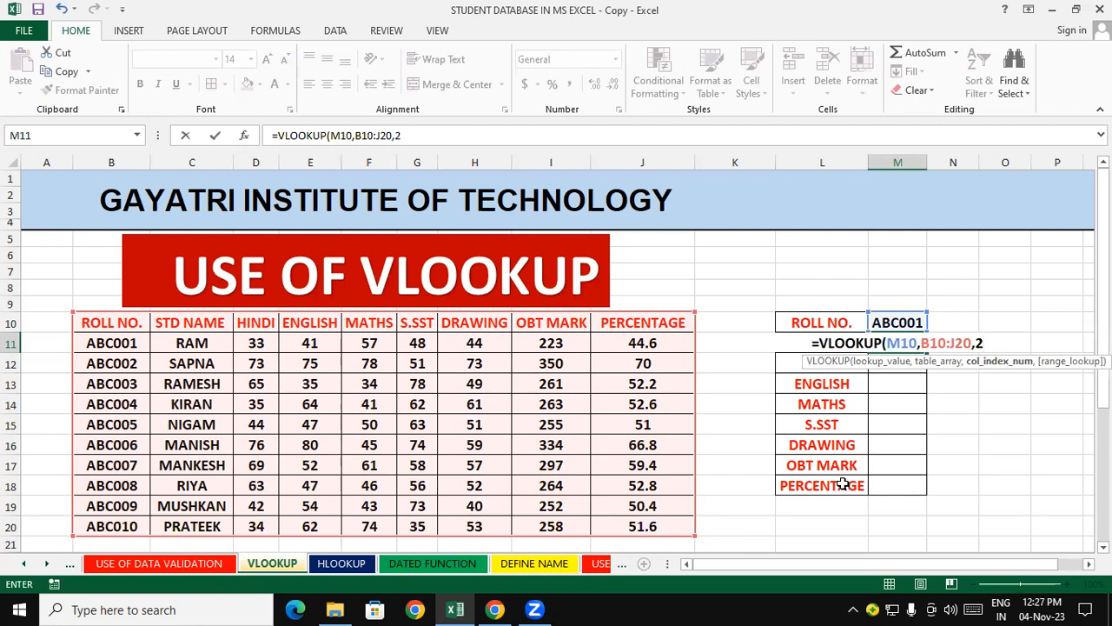
text(,0)
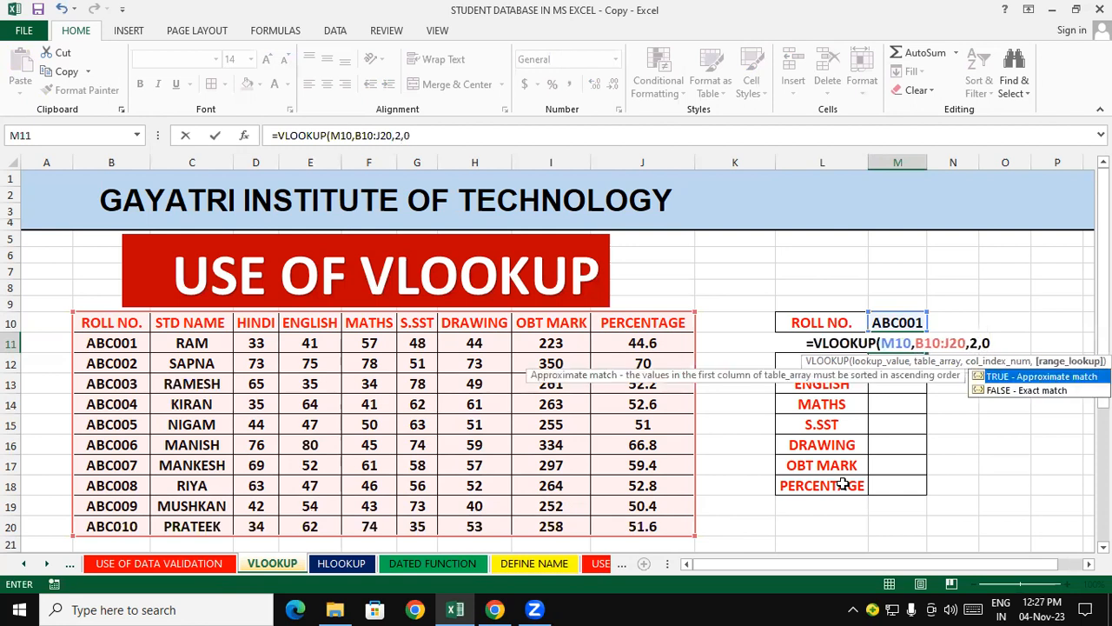
text())
key(Return)
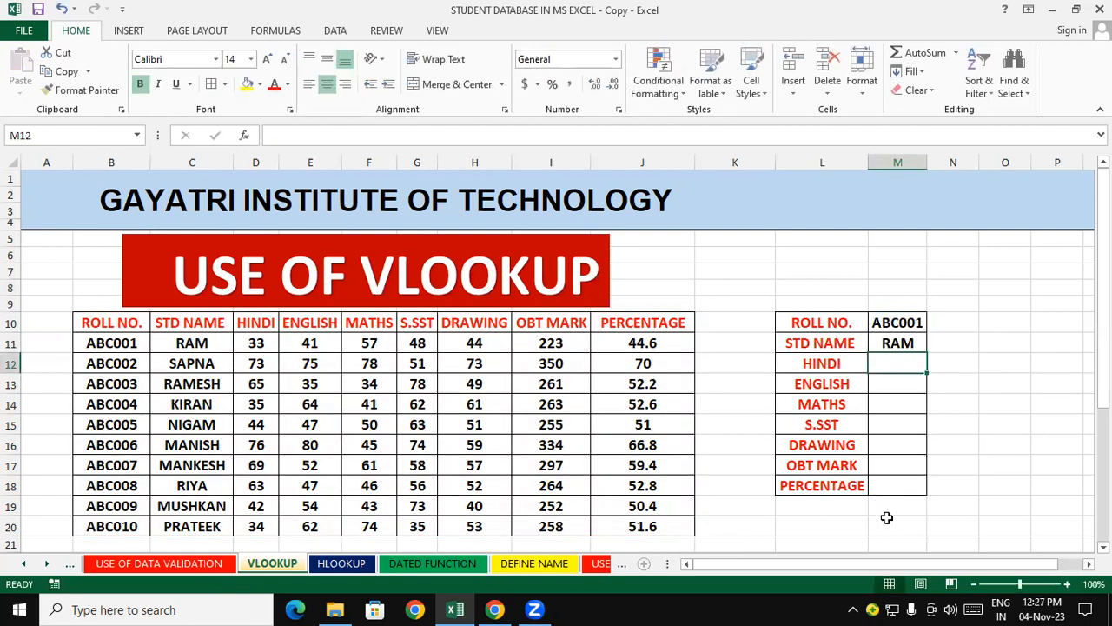
click(1009, 429)
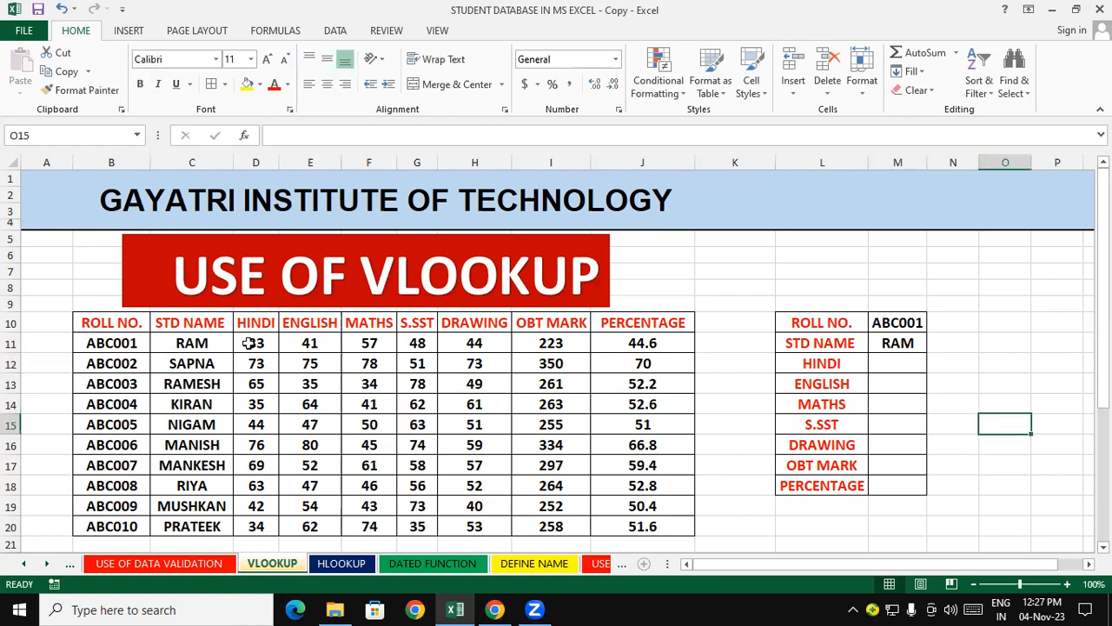
- Enter the formula =VLOOKUP(M10,B10:J20,3,0) in M12 to retrieve the Hindi marks
click(901, 361)
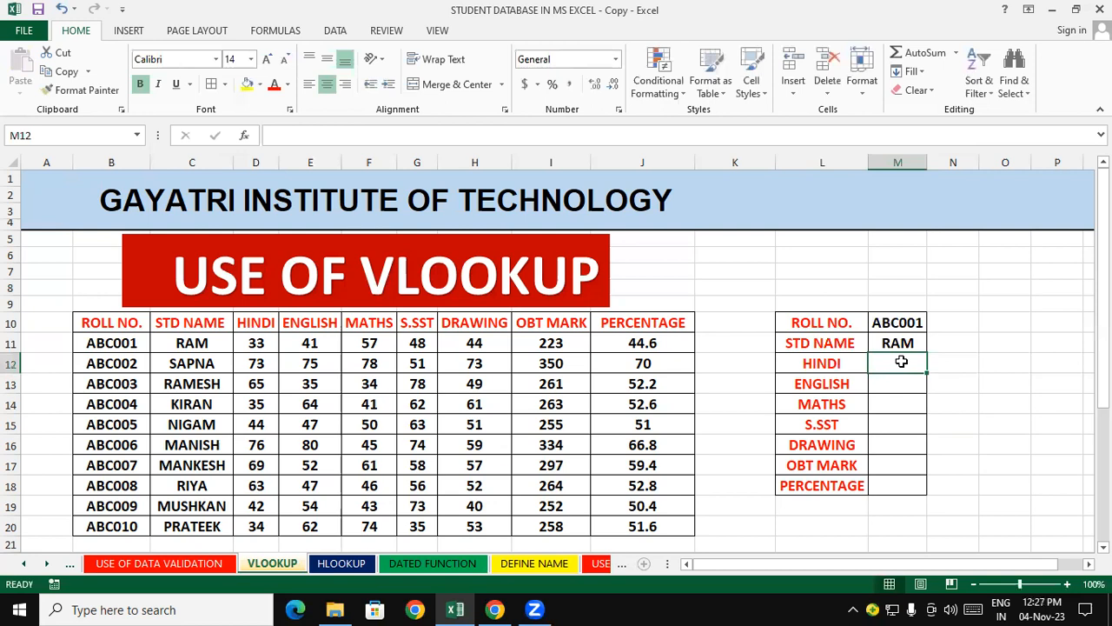
text(=)
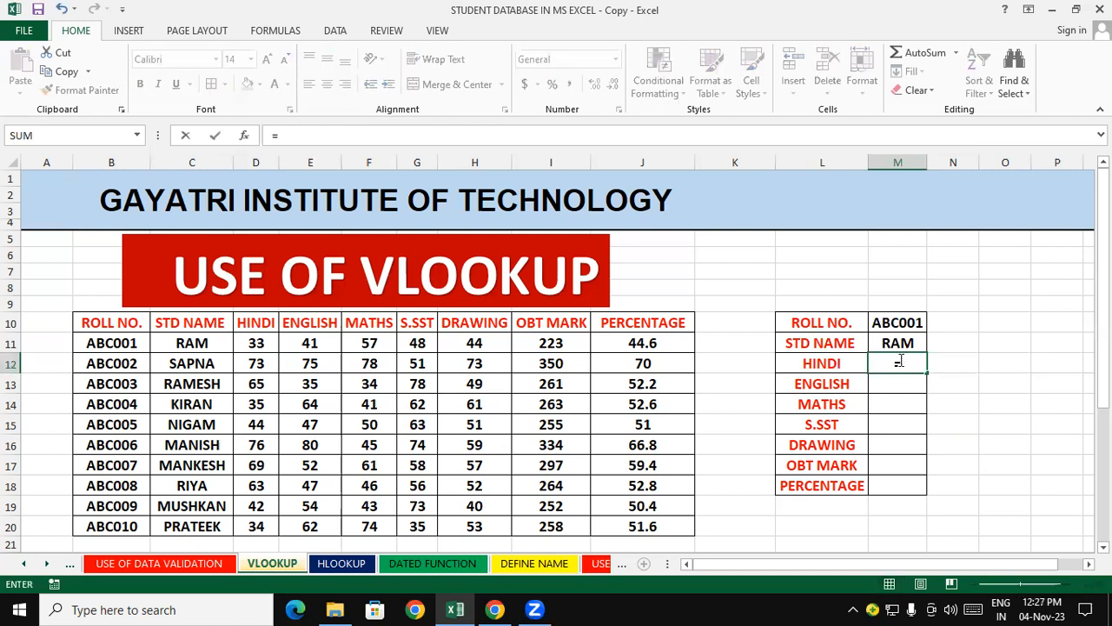
text(vl)
key(Tab)
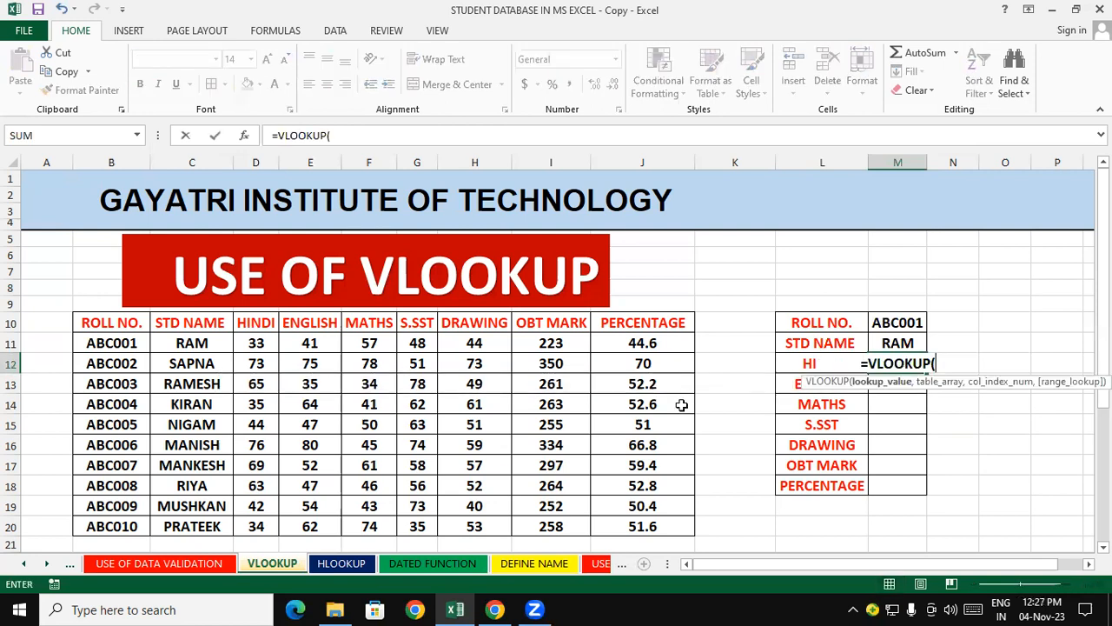
click(897, 319)
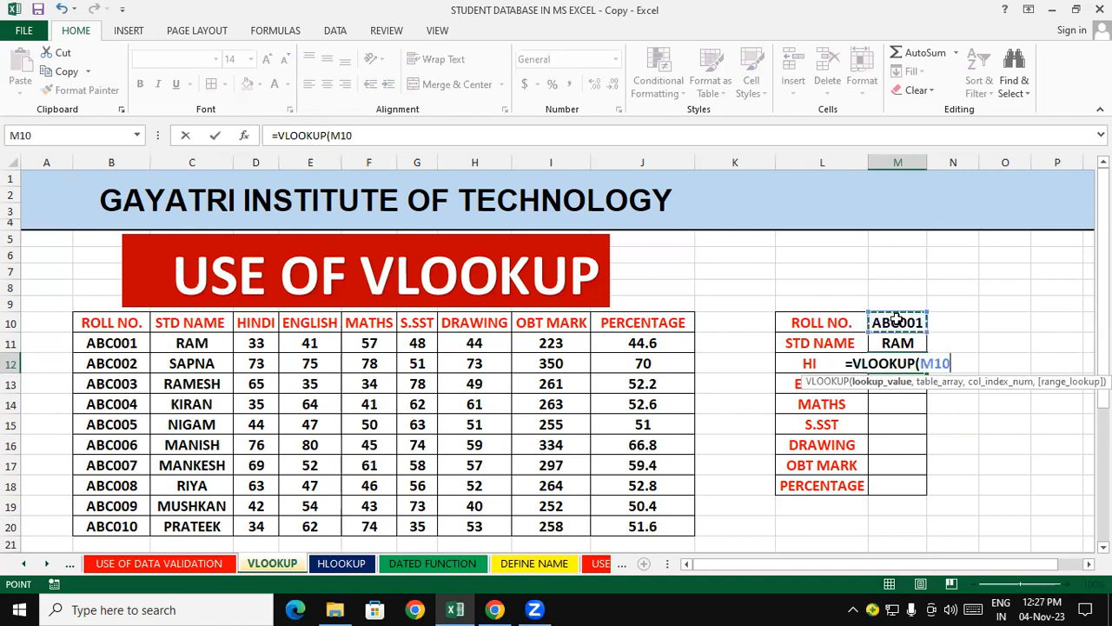
text(,)
drag(124, 322, 633, 513)
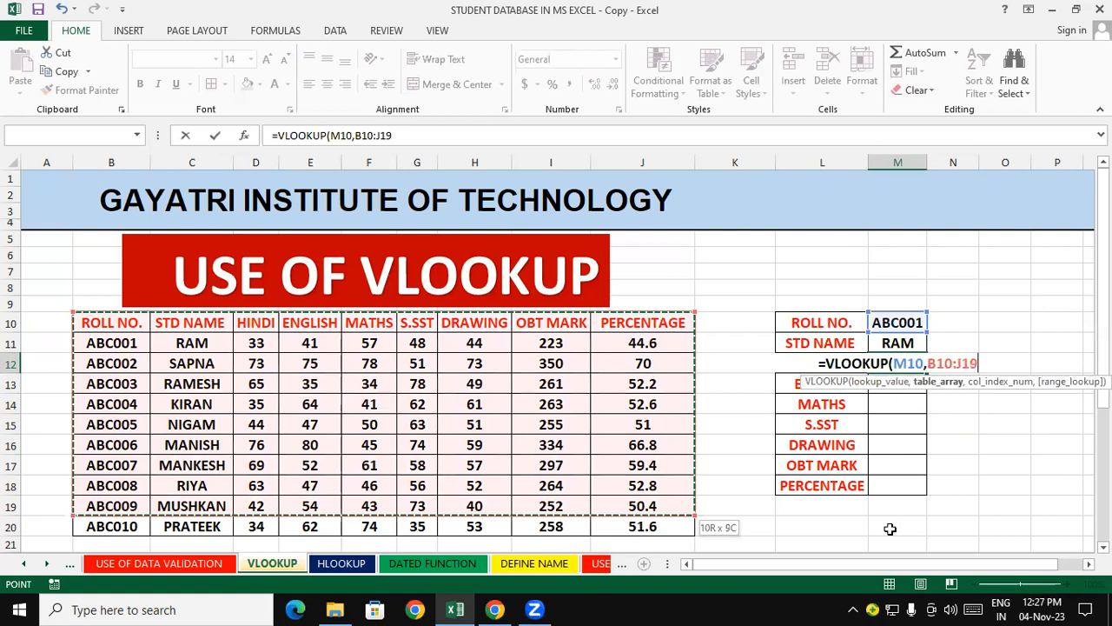
drag(890, 528, 886, 531)
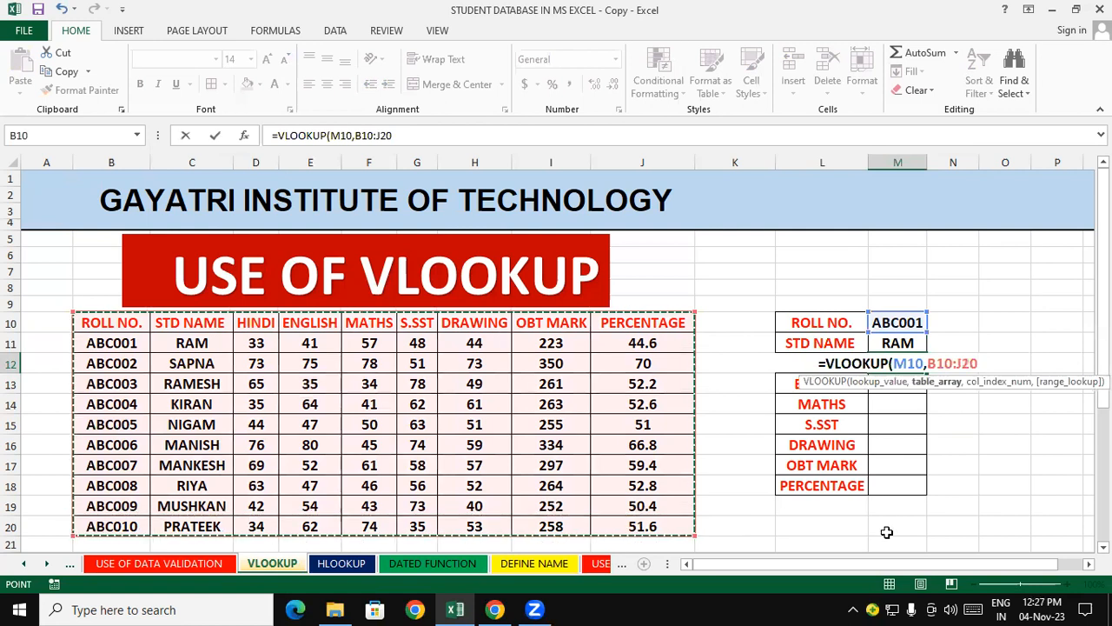
text(,)
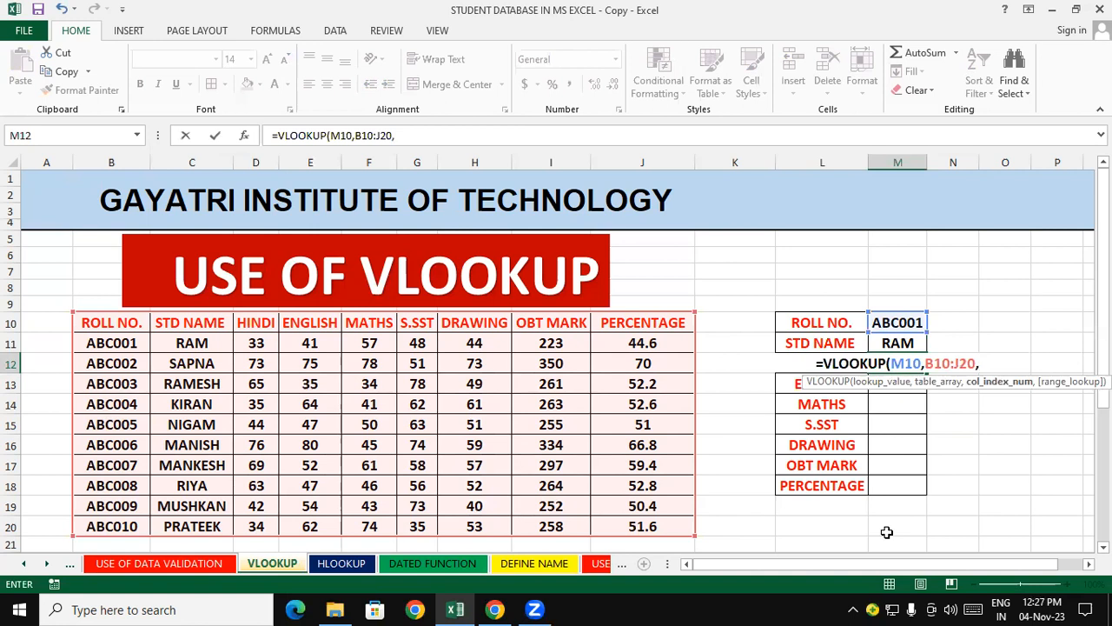
text(3,)
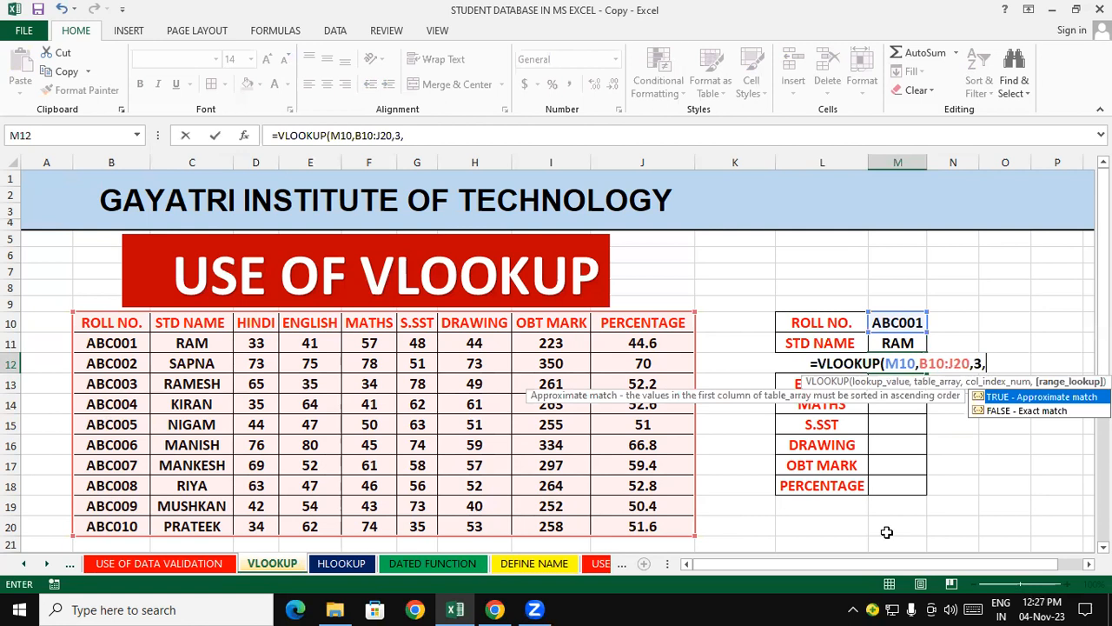
text(0))
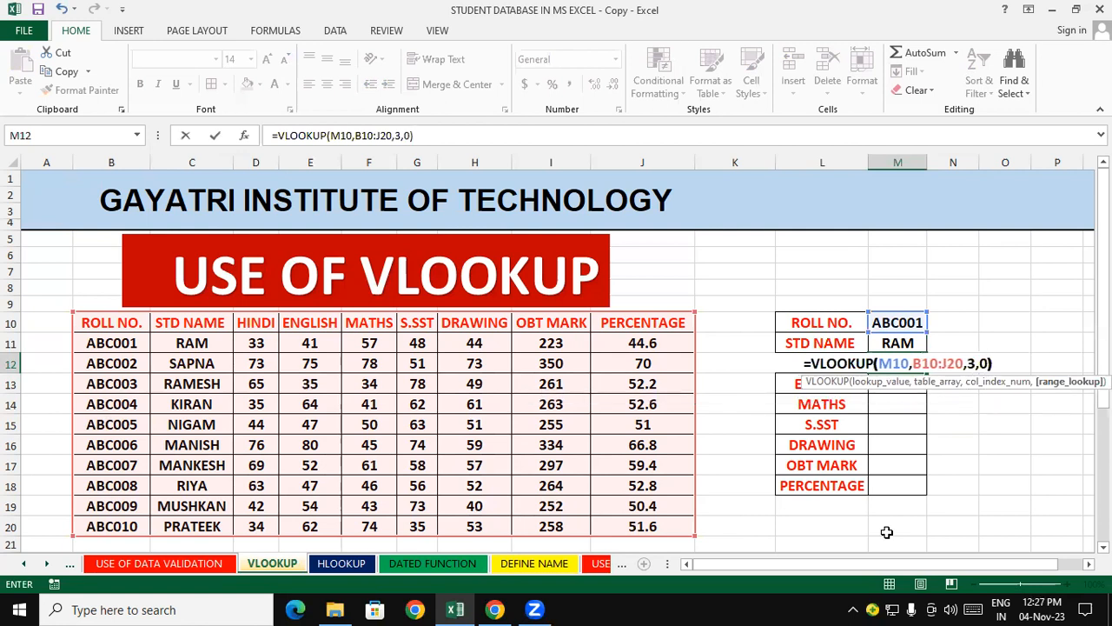
key(Return)
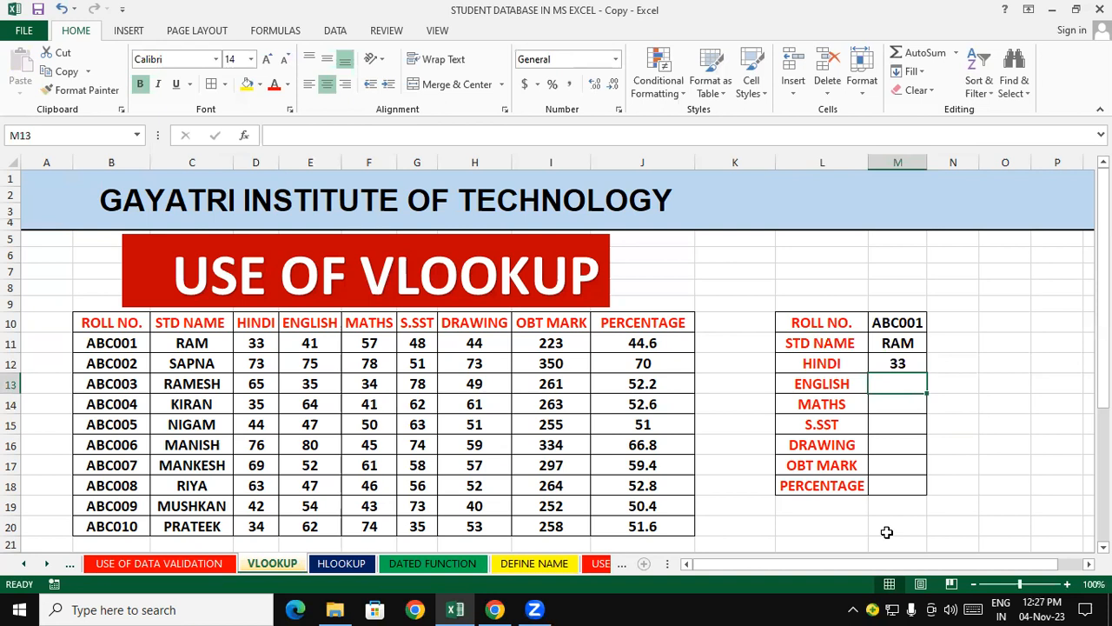
- Enter the formula =VLOOKUP(M10,B10:J20,4,0) in M13 to retrieve the English marks
text(=vl)
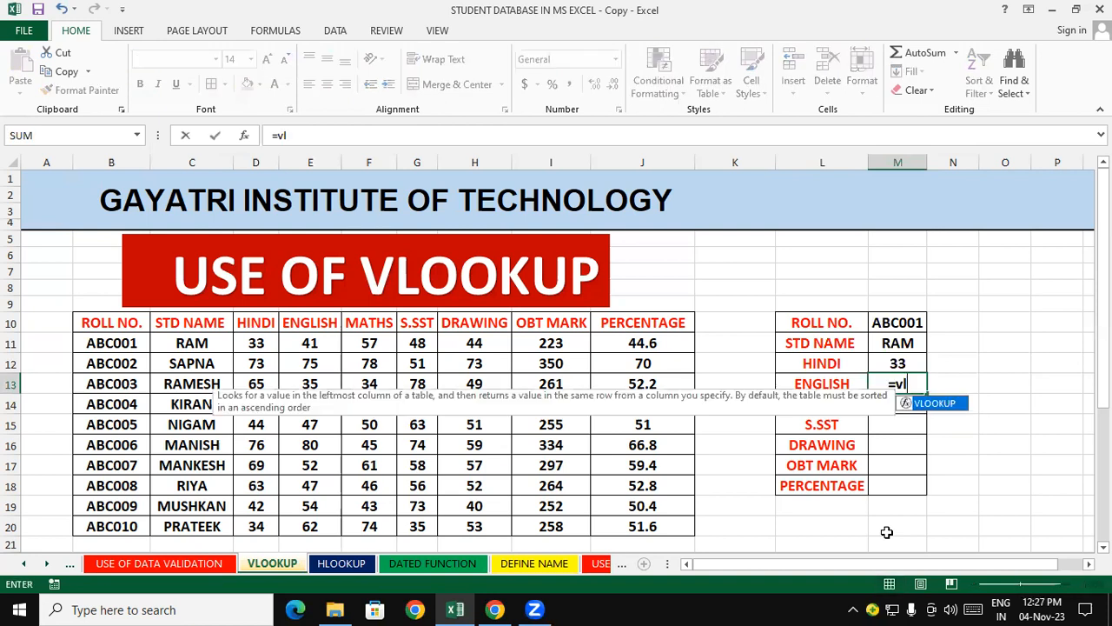
key(Tab)
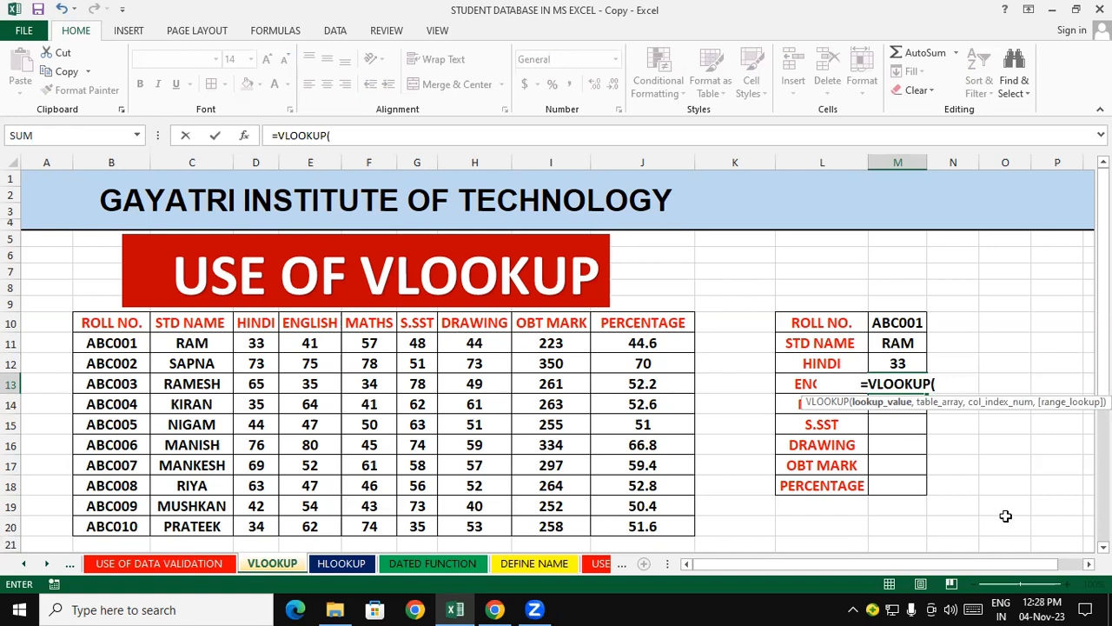
click(917, 322)
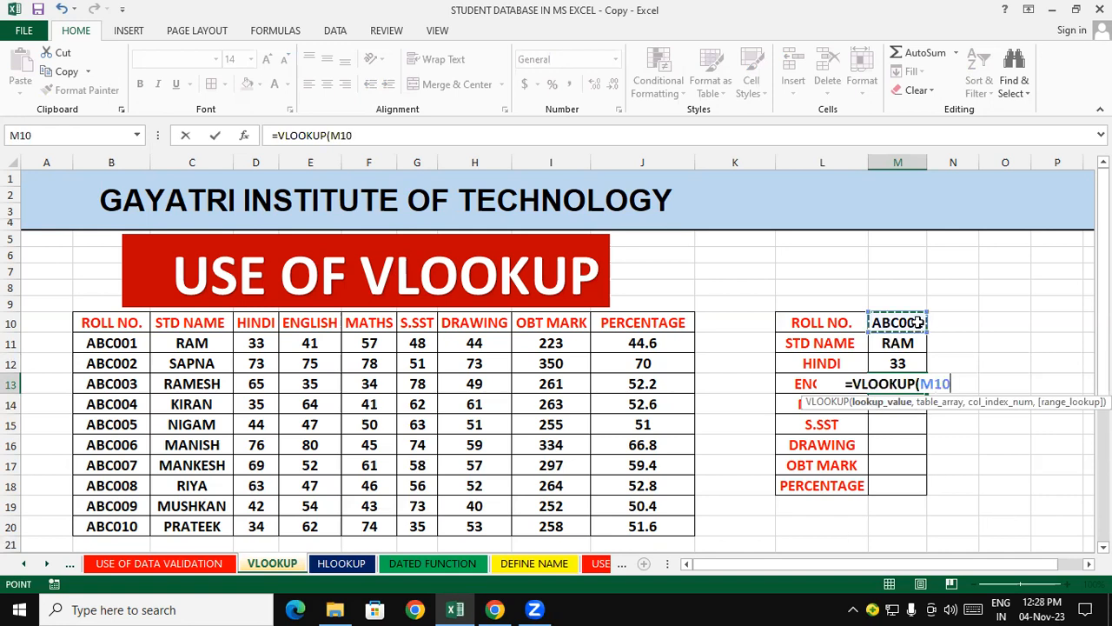
drag(109, 323, 629, 530)
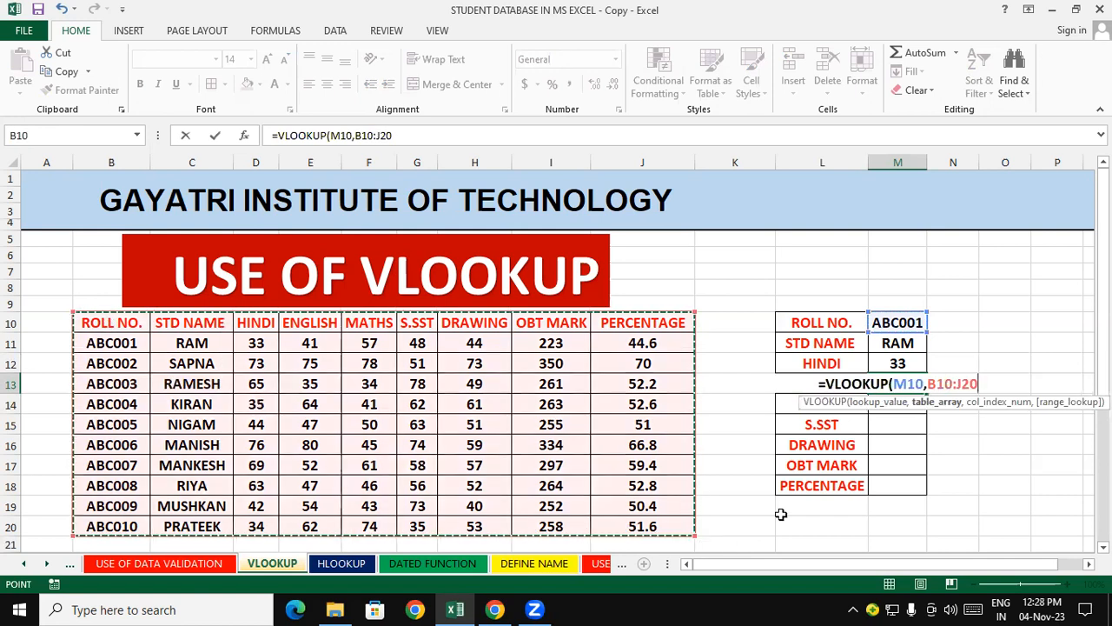
text(,)
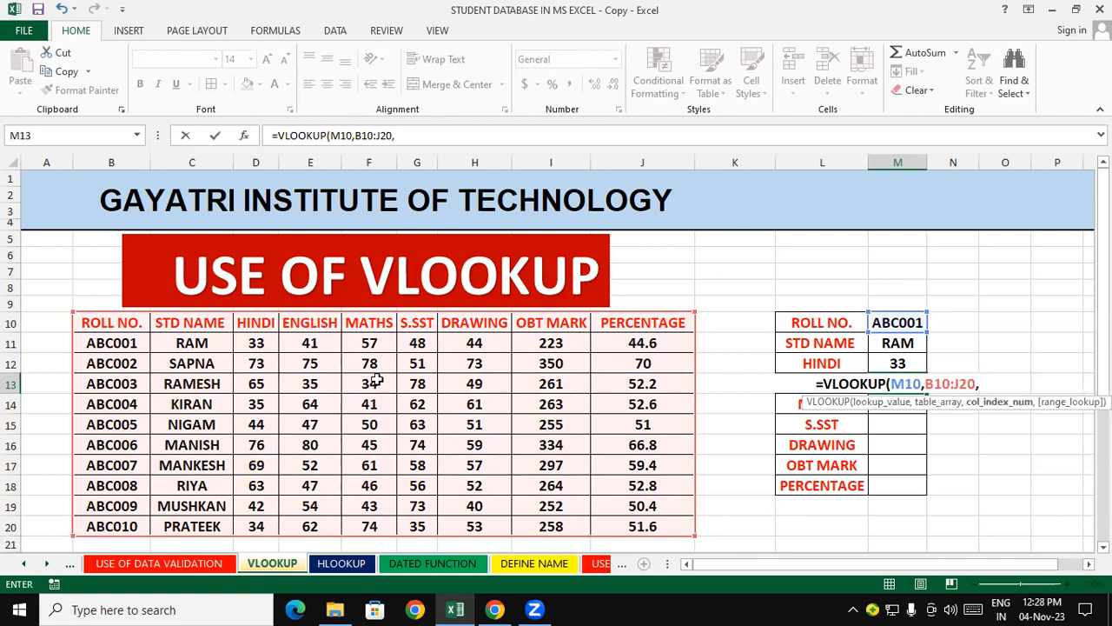
text(4)
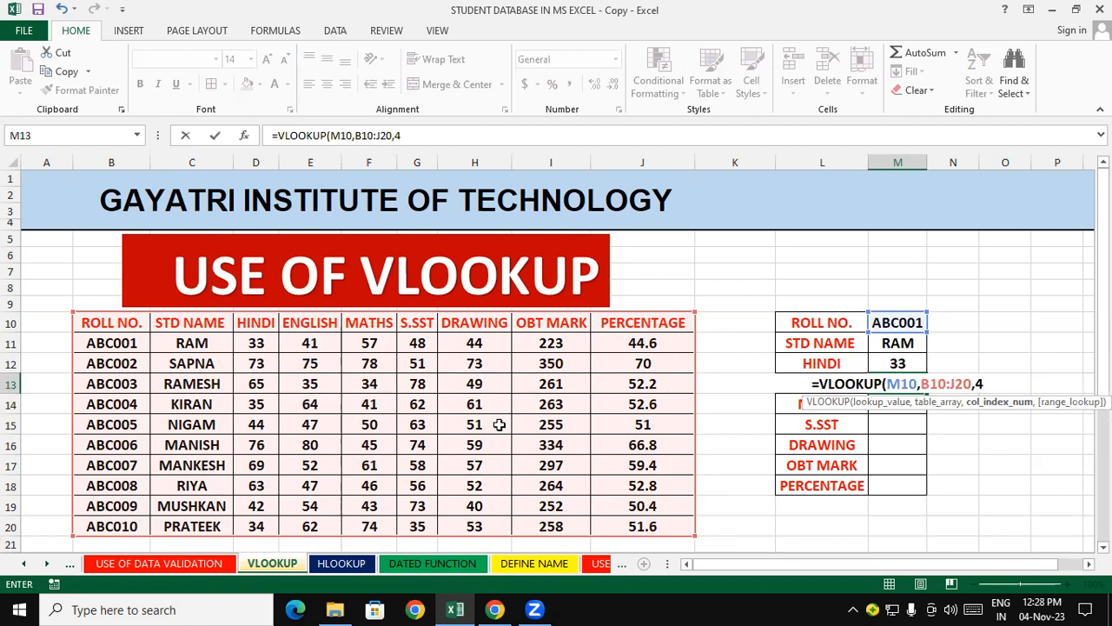
text(,0))
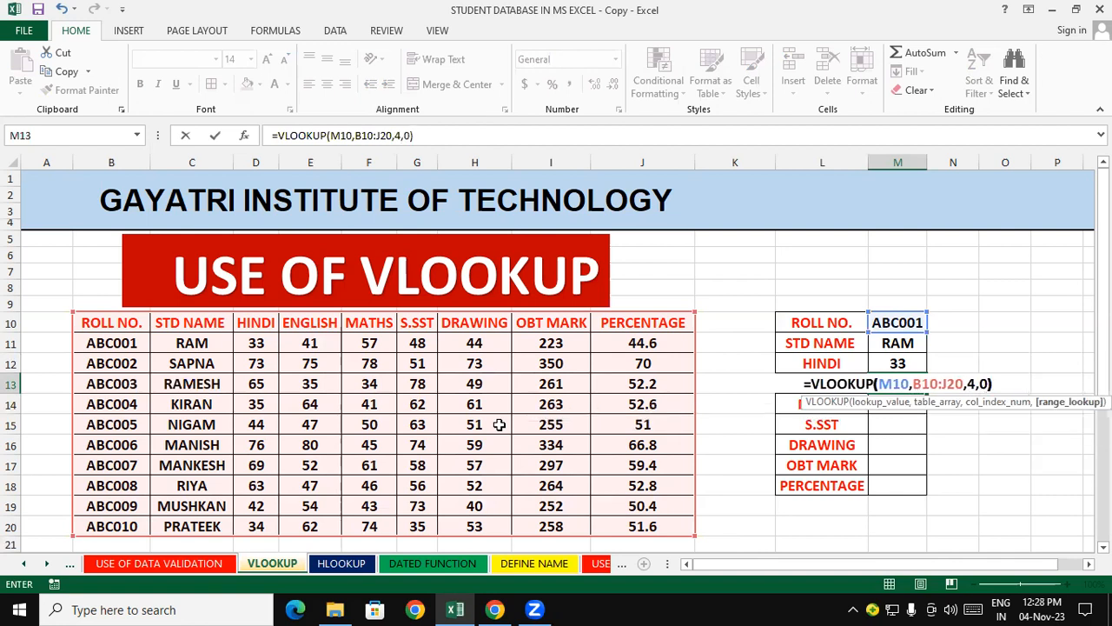
key(Return)
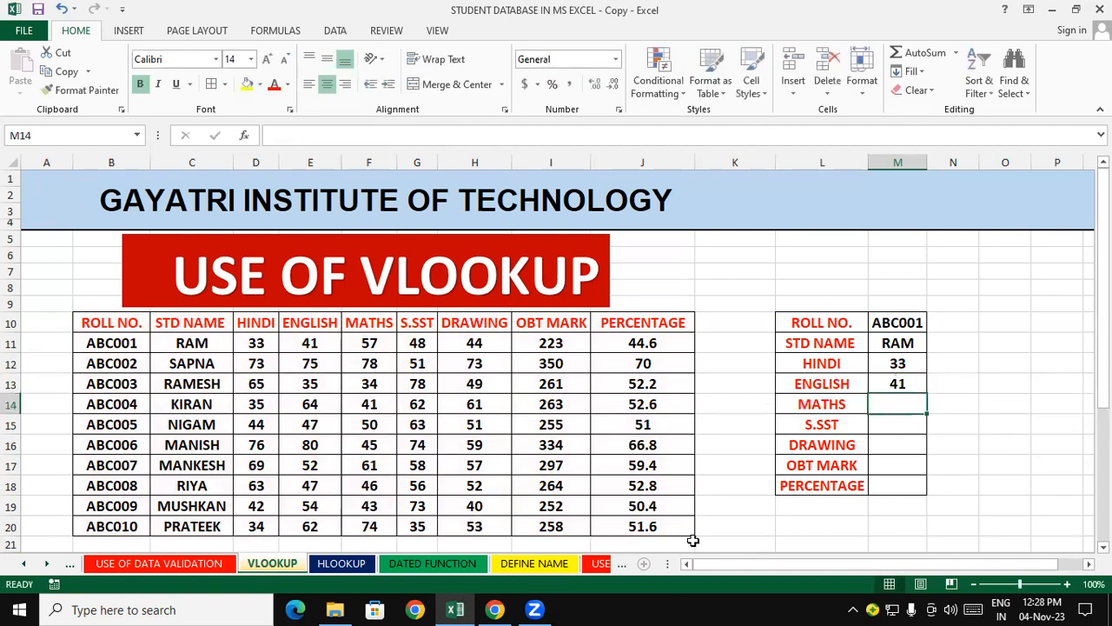
- Enter the formula =VLOOKUP(M10,B10:J20,5,0) in M14 to retrieve the Maths marks
click(825, 404)
click(914, 405)
text(=)
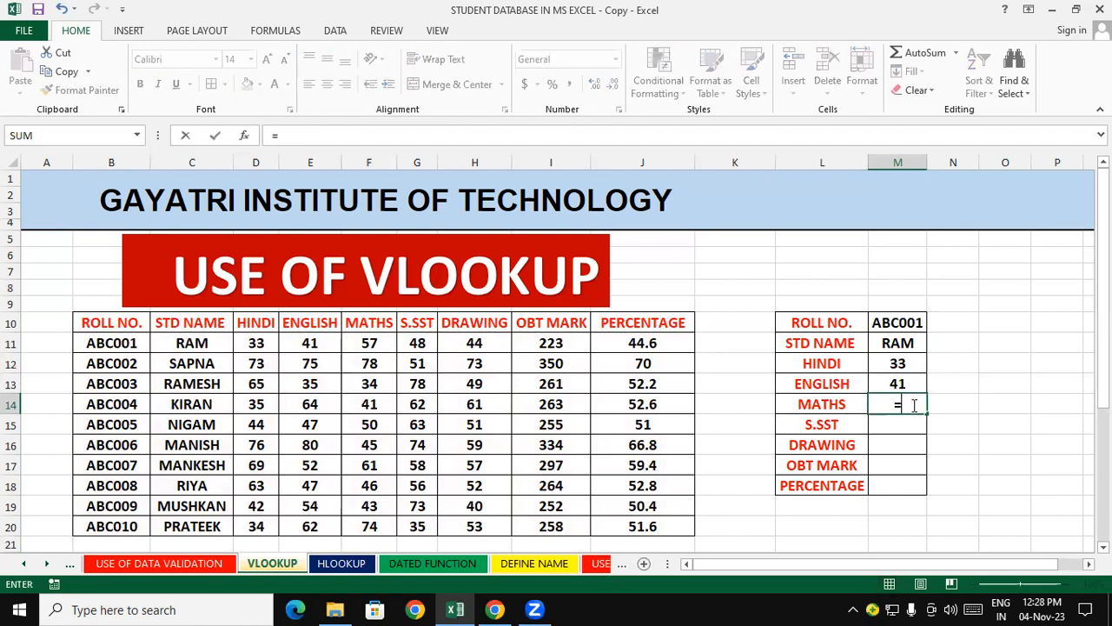
text(vlo)
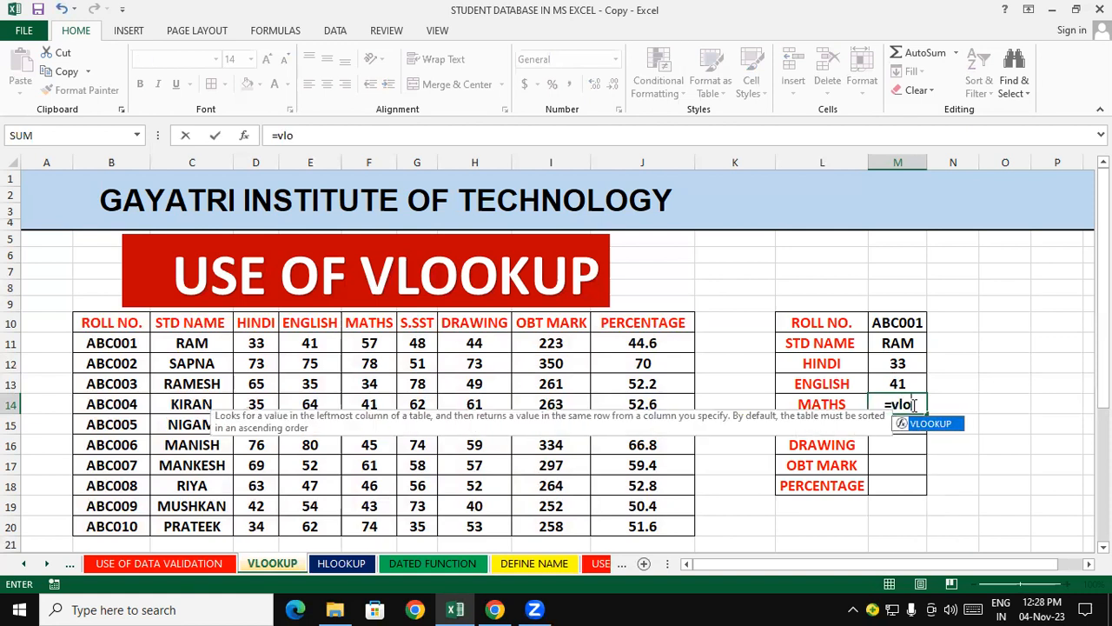
key(Tab)
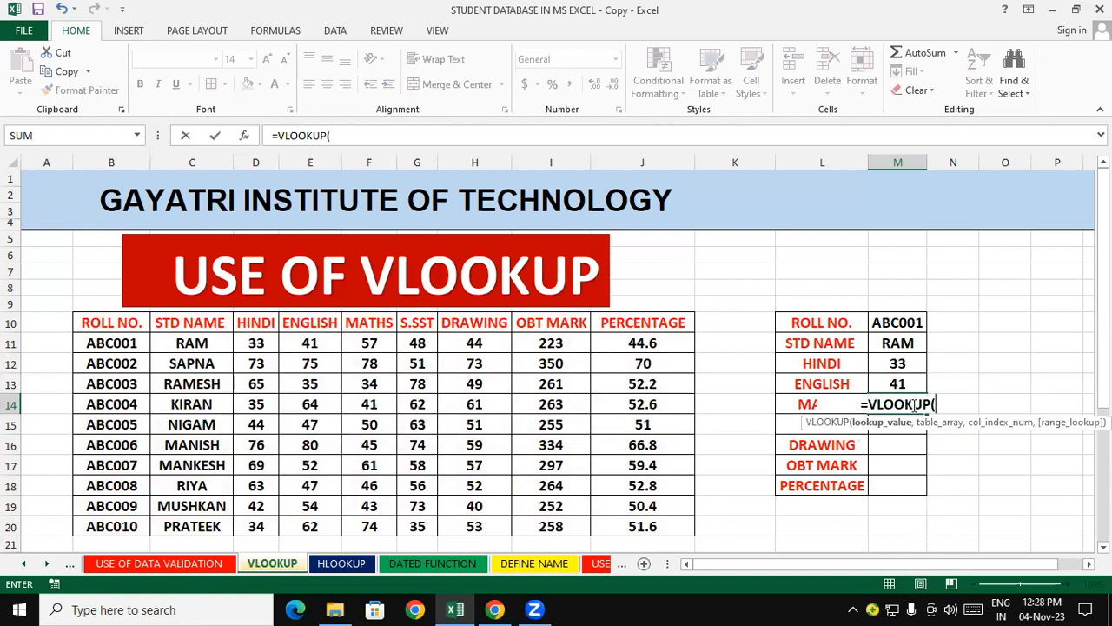
click(897, 322)
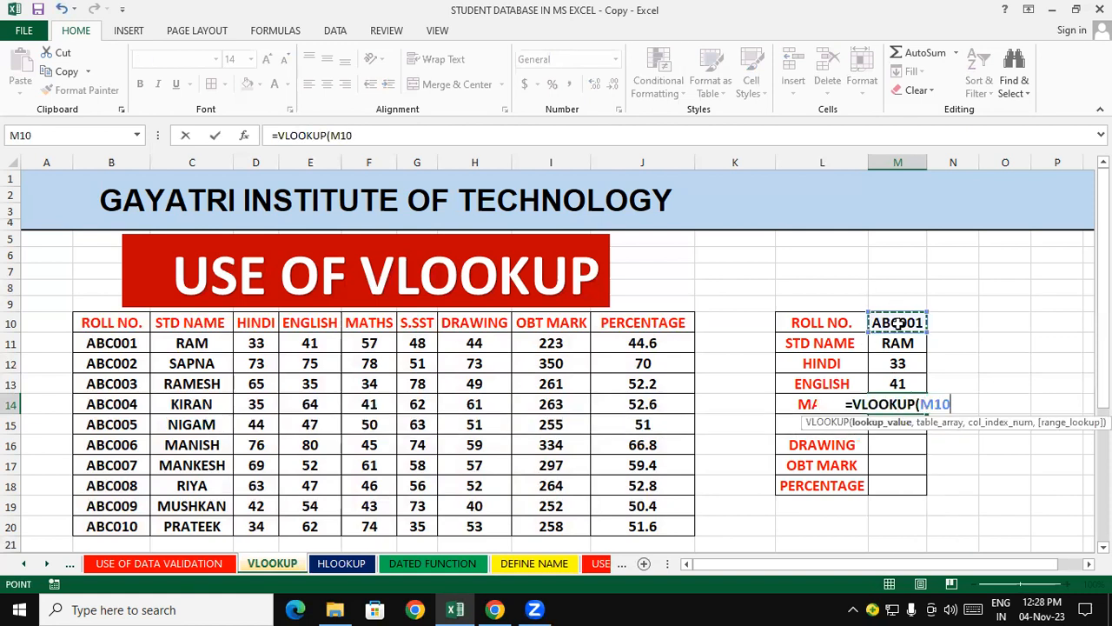
text(,)
drag(143, 323, 672, 516)
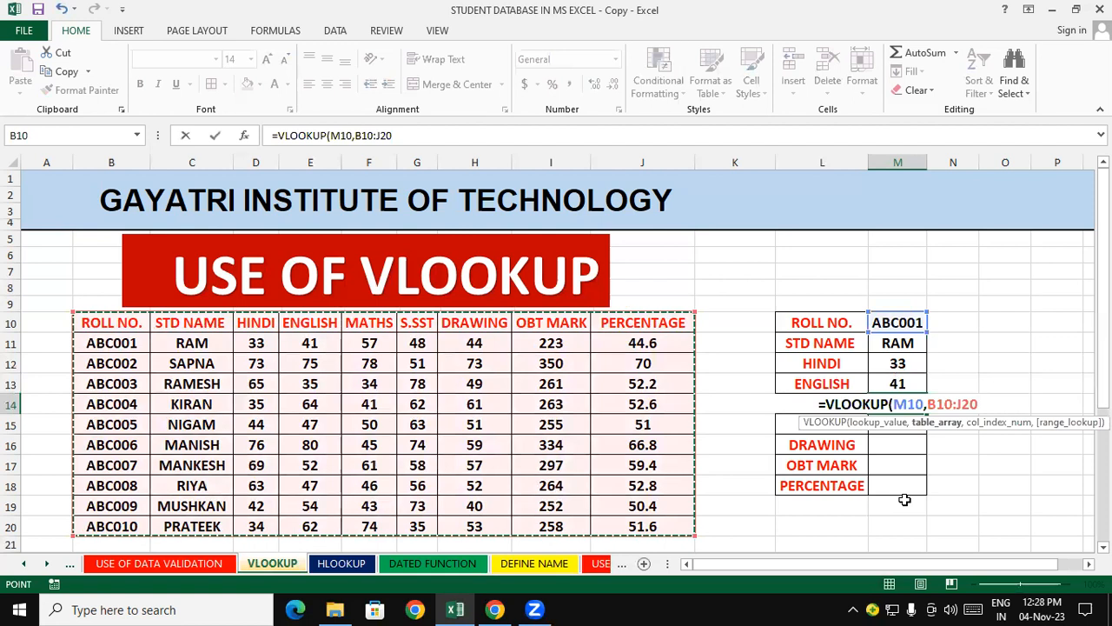
text(,)
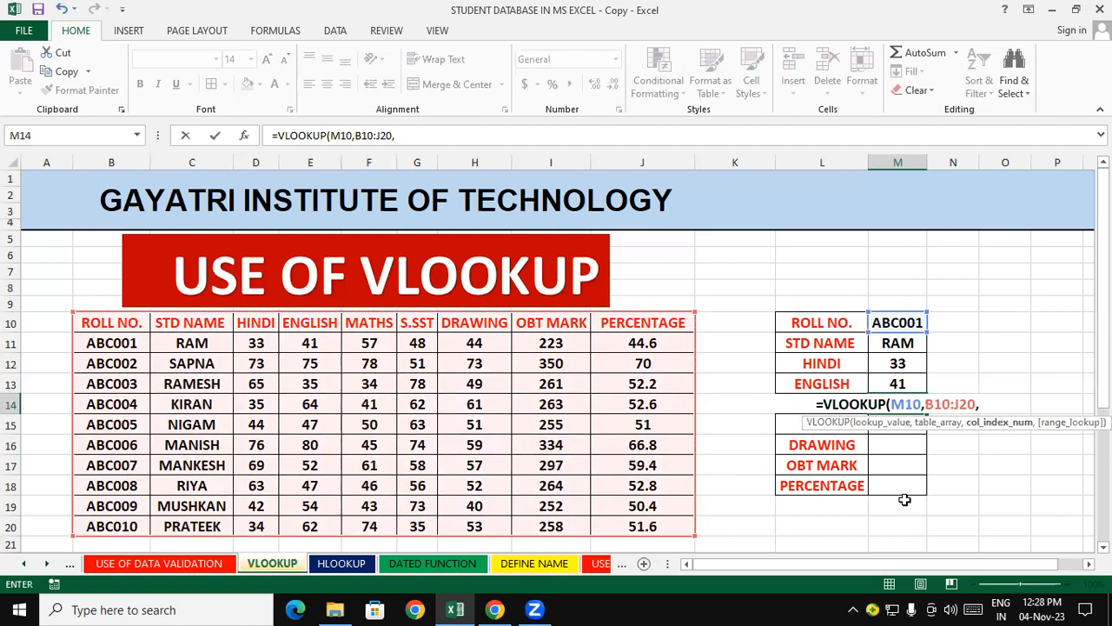
text(5,0)
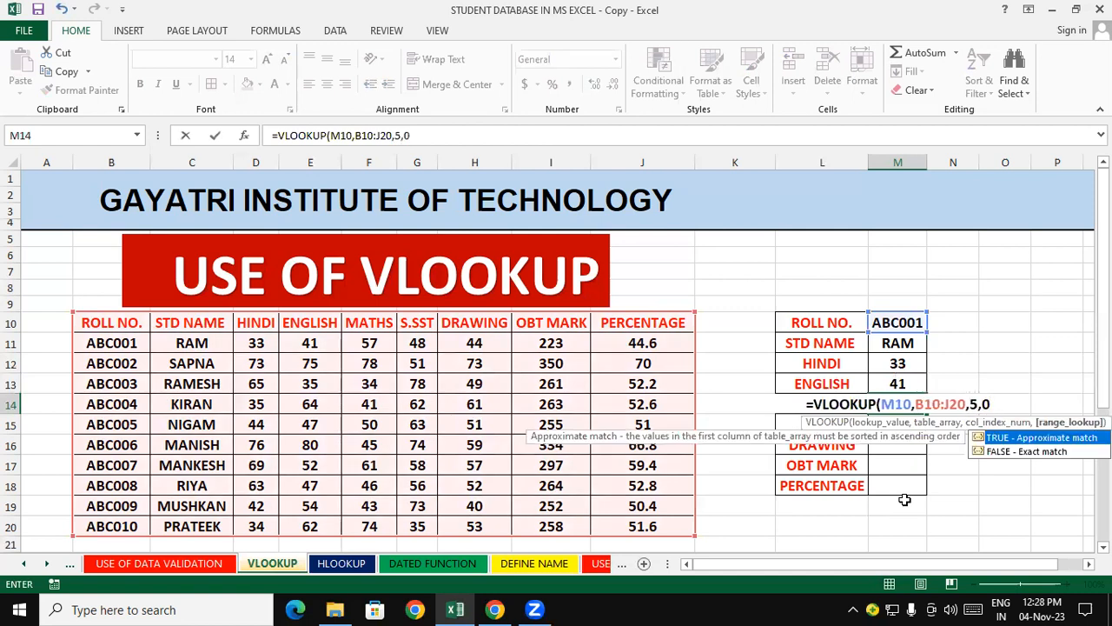
text())
key(Return)
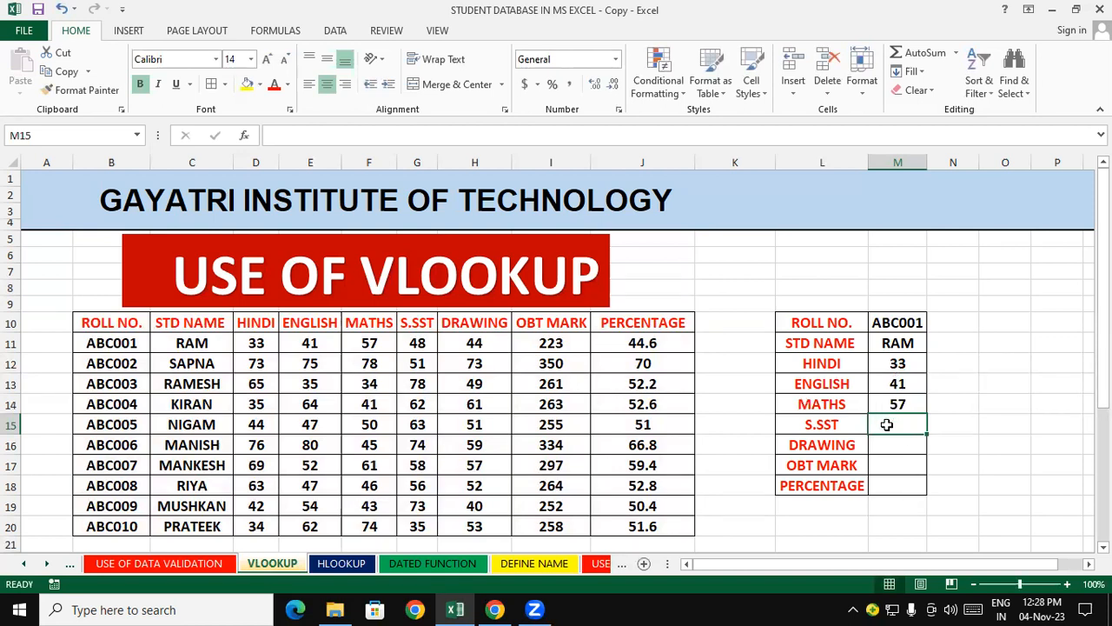
- Enter the formula =VLOOKUP(M10,B10:J20,6,0) in M15 to retrieve the S.SST marks
text(=vl)
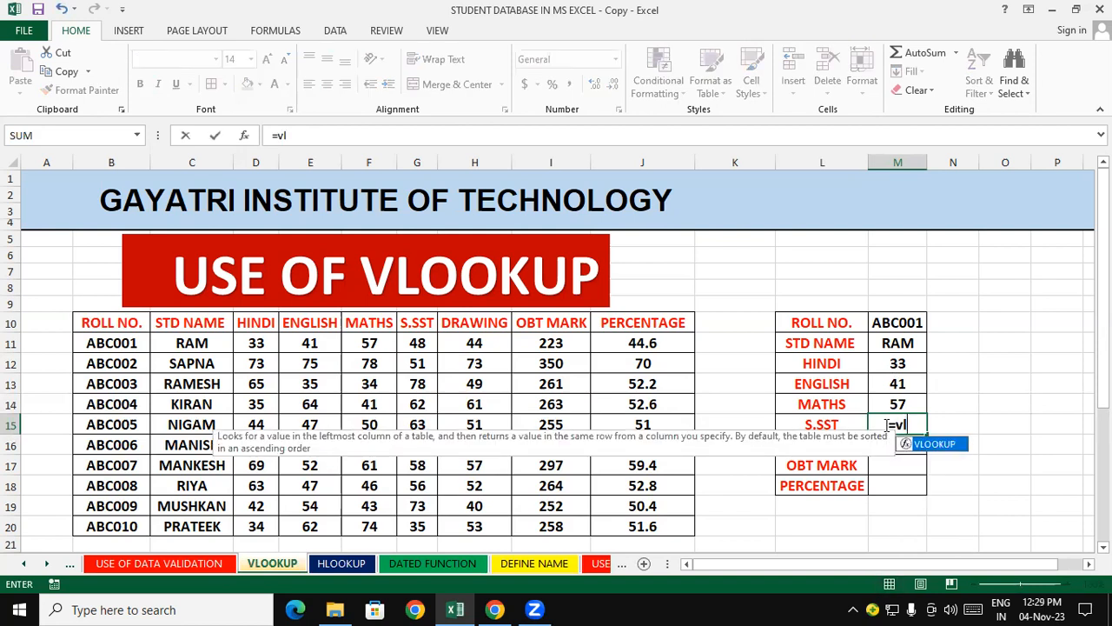
key(Tab)
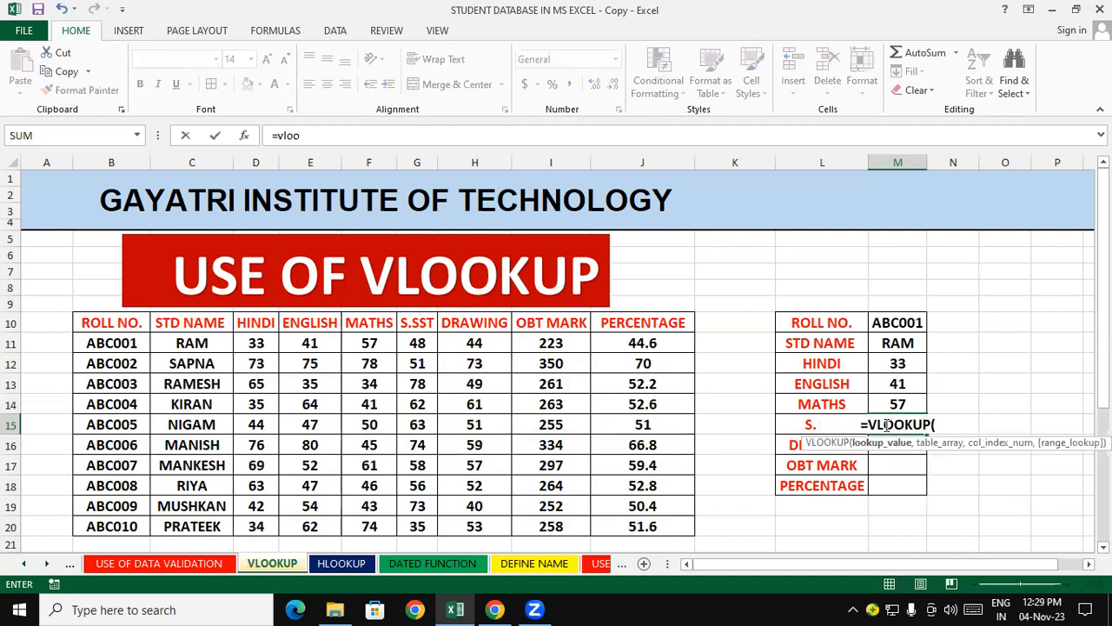
click(903, 319)
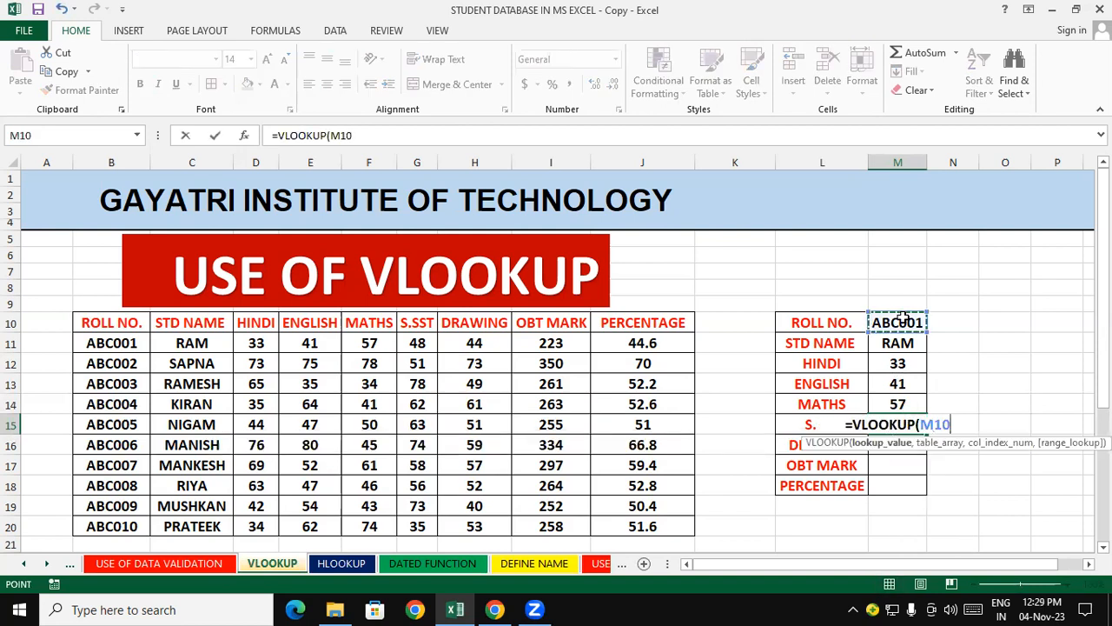
text(,)
drag(85, 321, 643, 521)
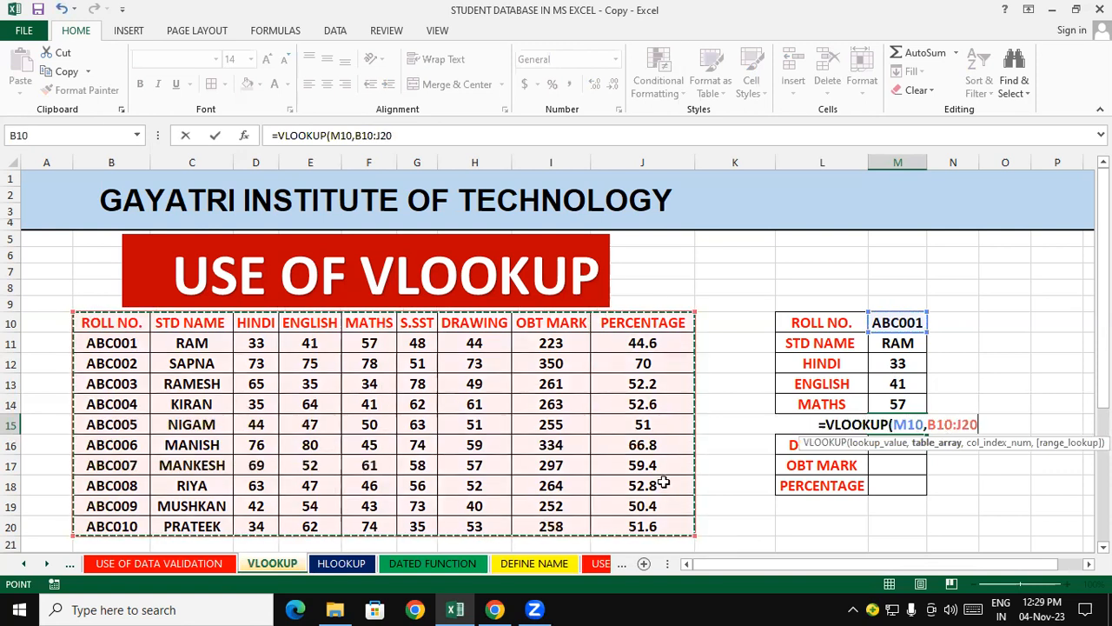
text(,6,0)
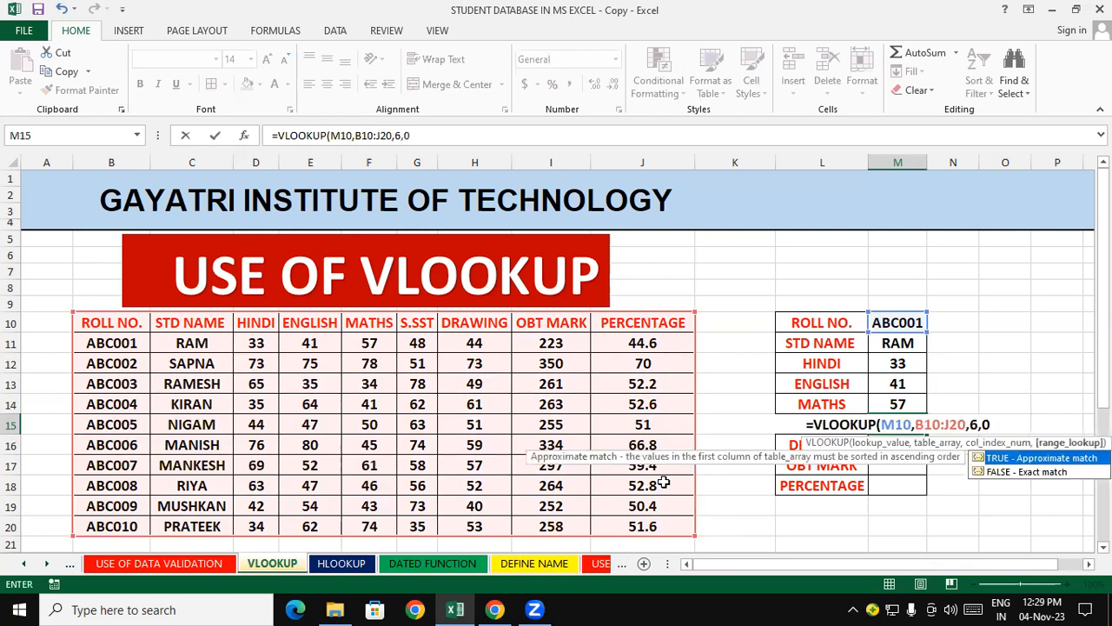
text())
key(Return)
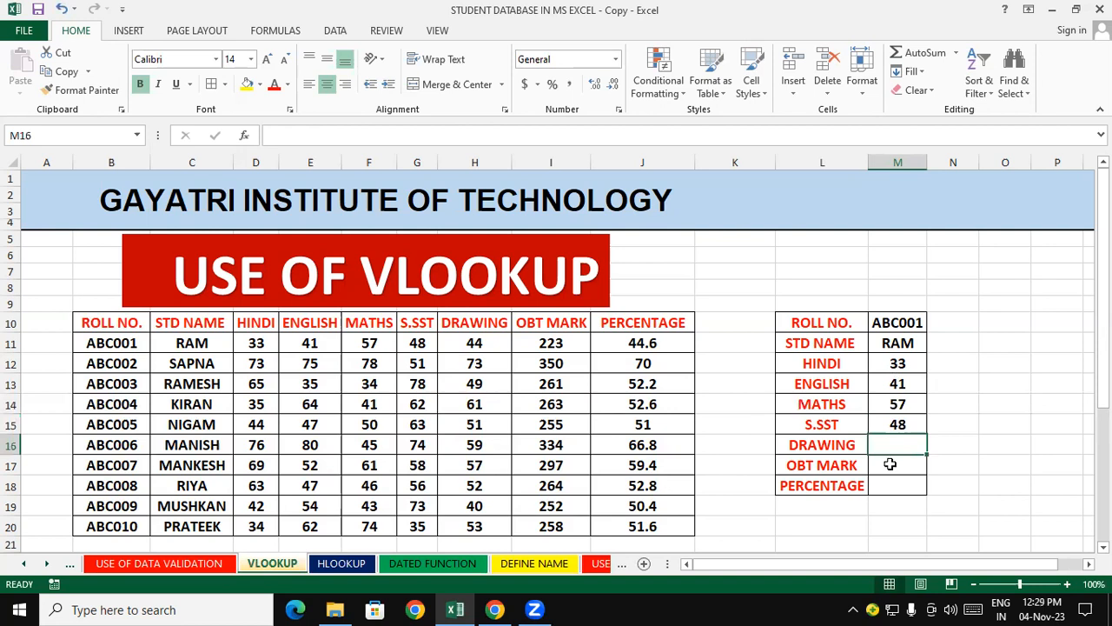
- Enter the formula =VLOOKUP(M10,B10:J20,7,0) in M16 to retrieve the Drawing marks
text(=vloo)
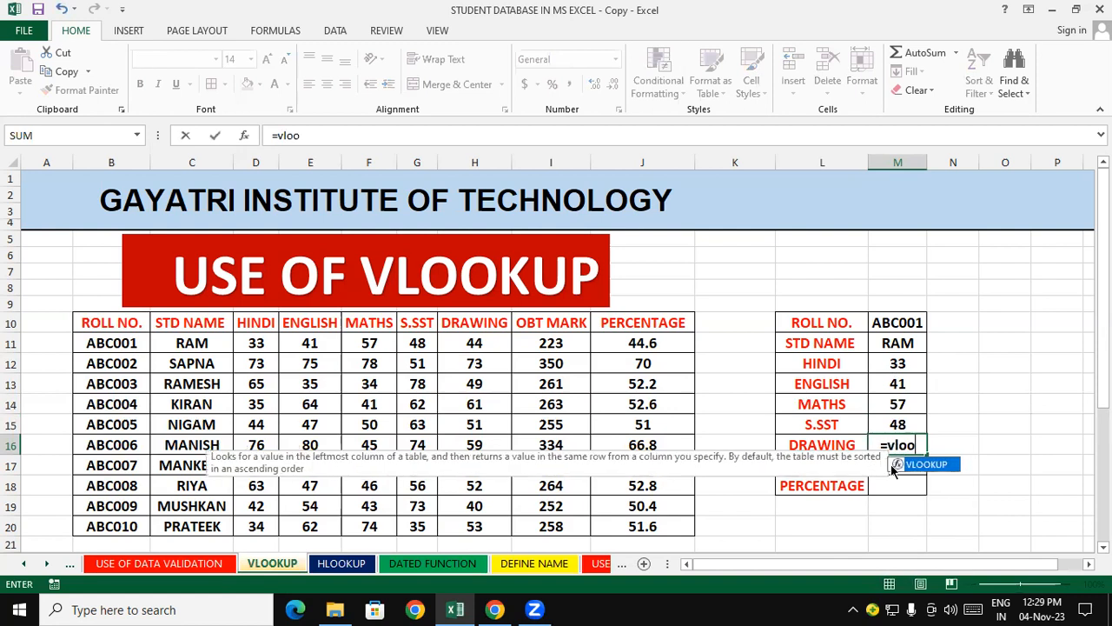
key(Tab)
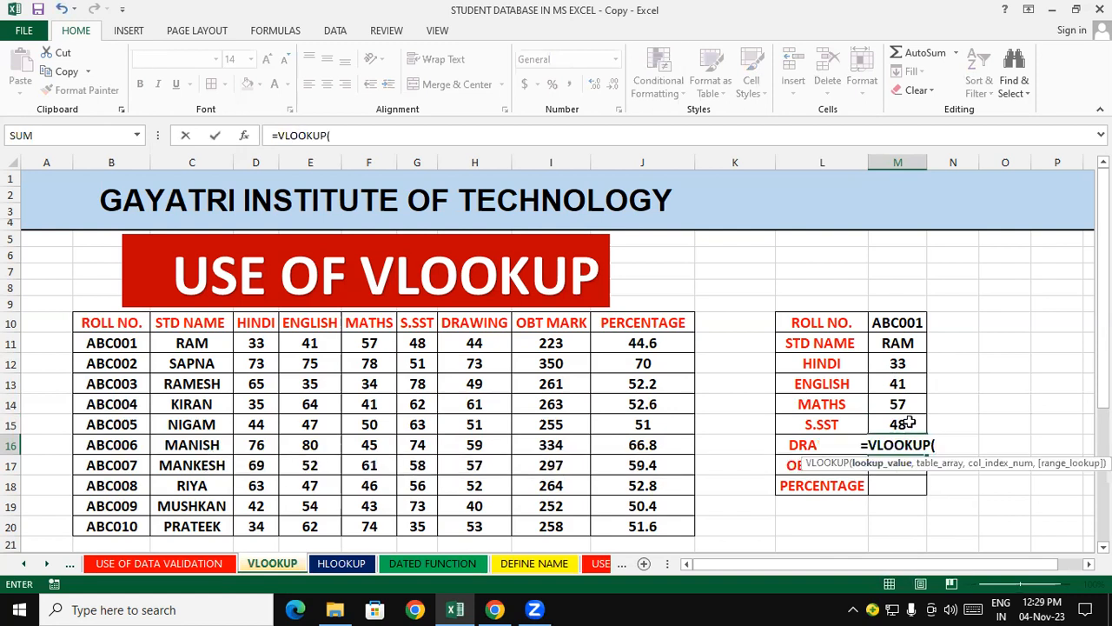
click(892, 322)
text(,)
drag(106, 322, 686, 528)
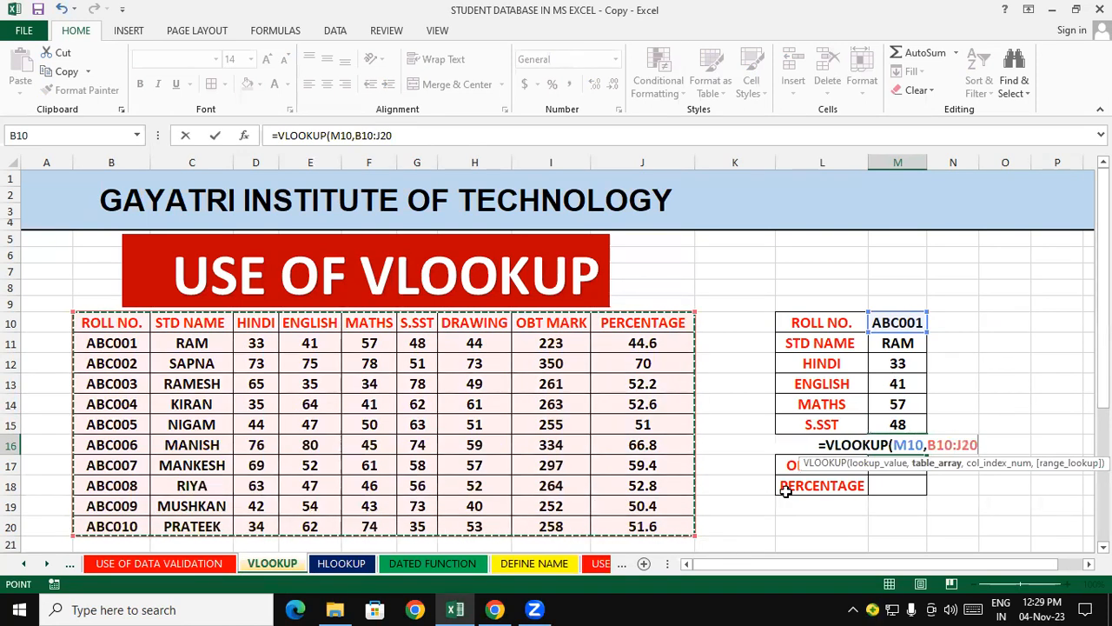
text(,)
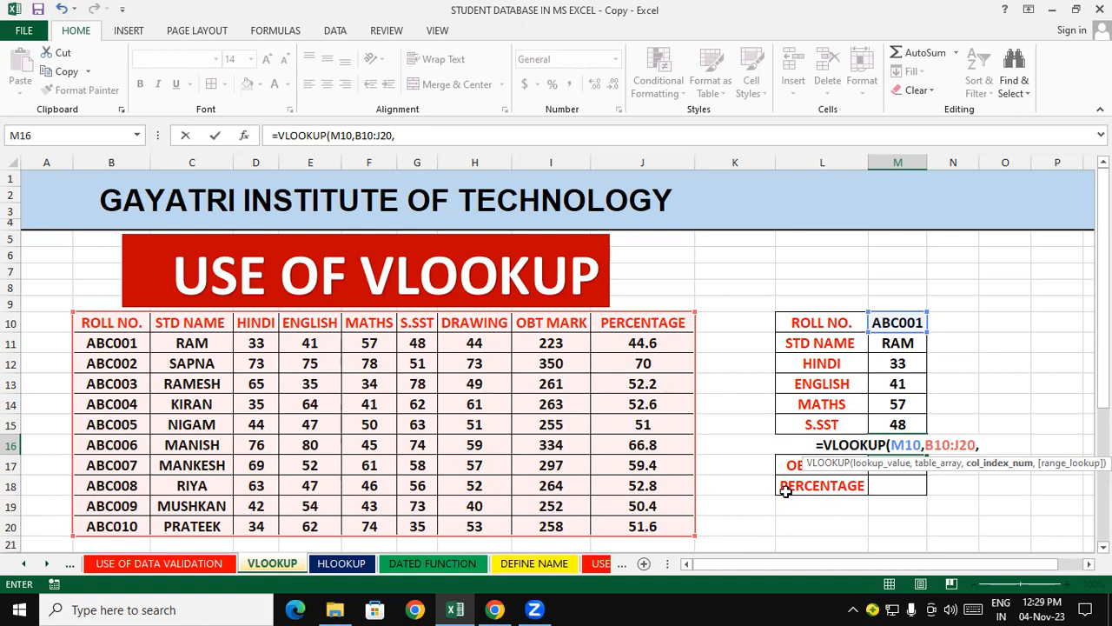
text(7)
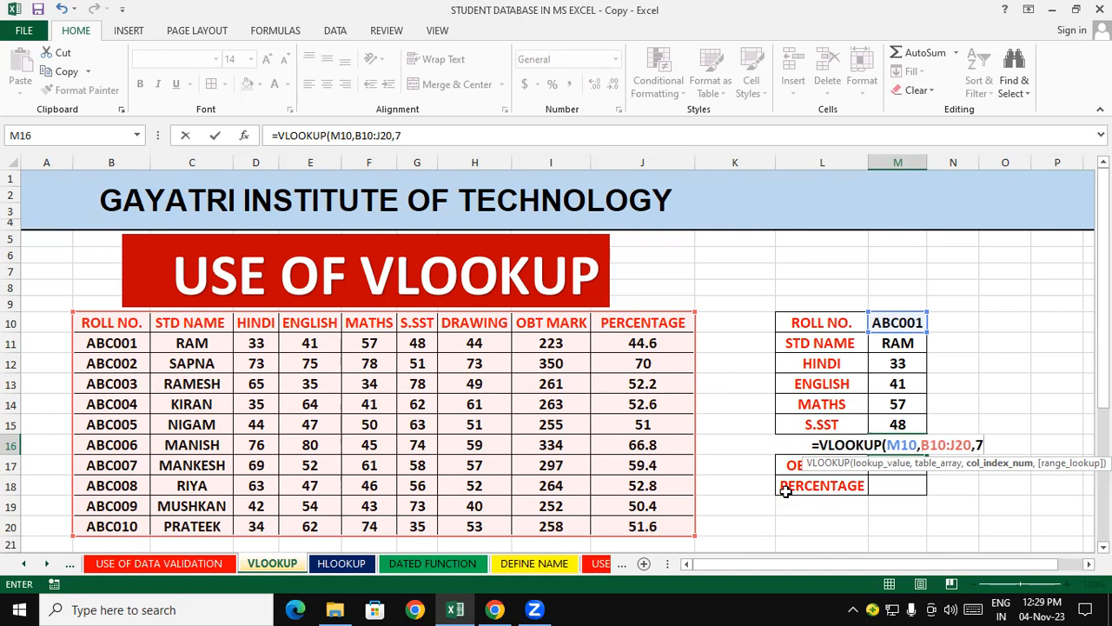
text(,0))
key(Return)
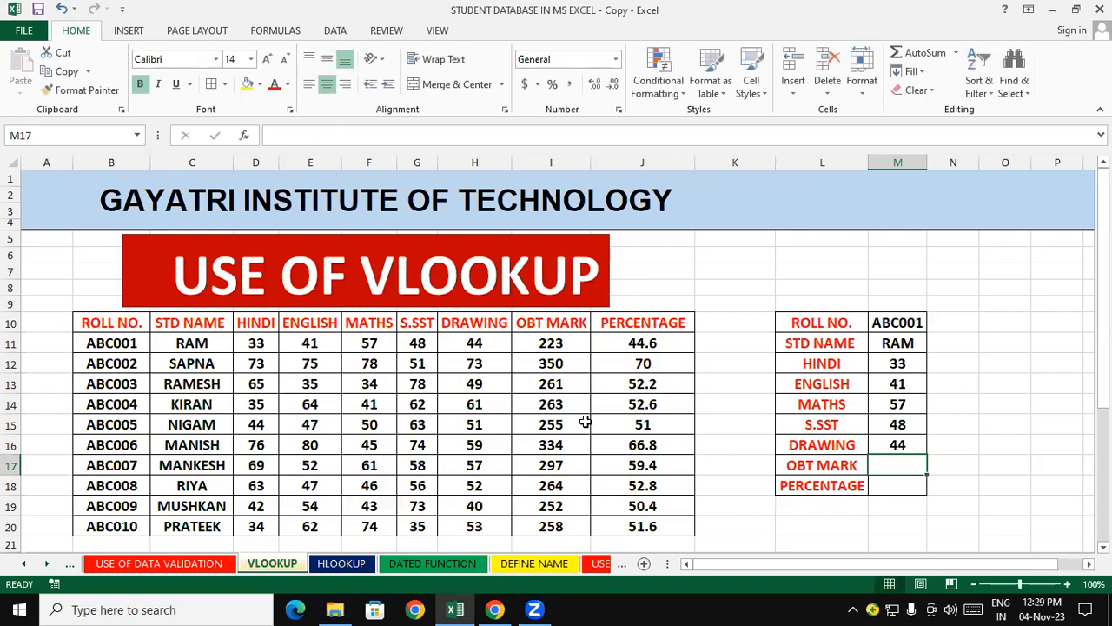
- Enter the formula =VLOOKUP(M10,B10:J20,8,0) in M17 to retrieve the obtained marks
click(844, 525)
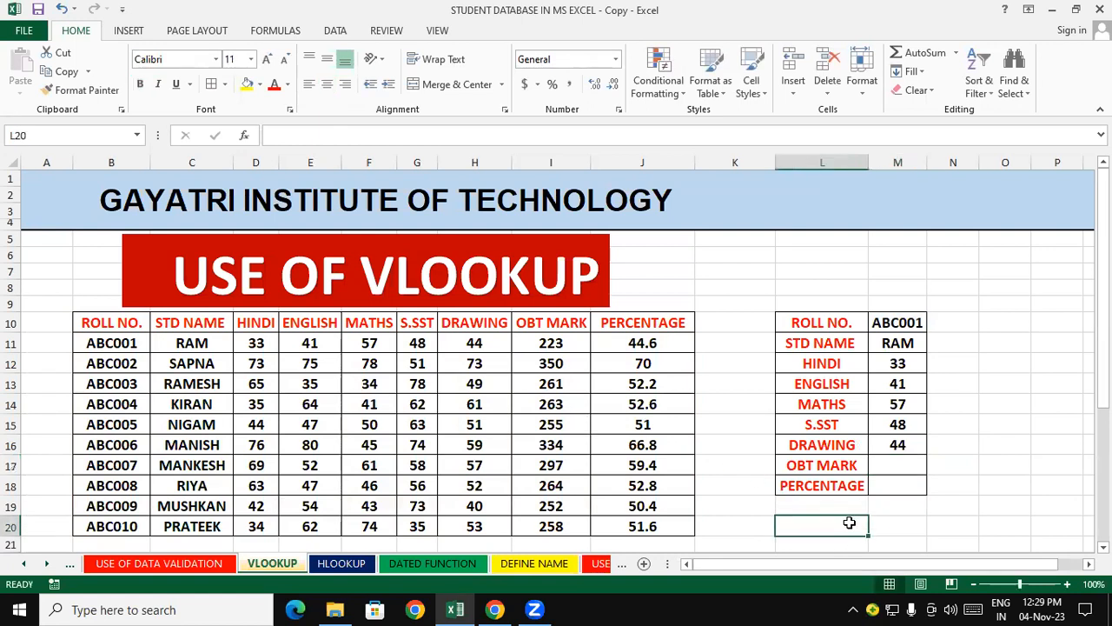
click(915, 459)
text(=vloo)
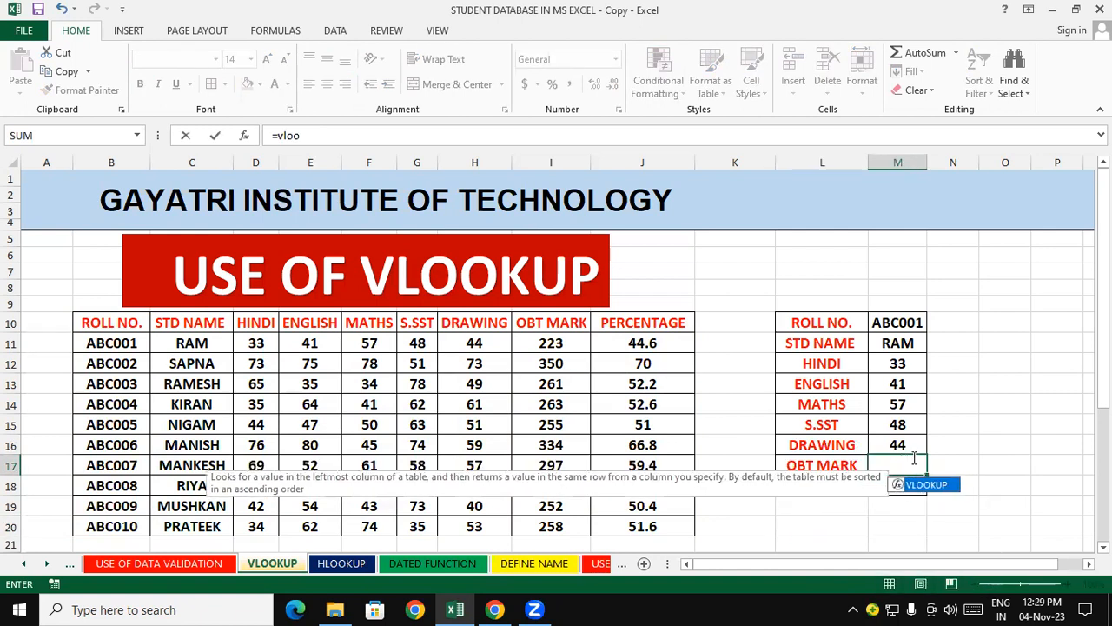
key(Tab)
click(904, 325)
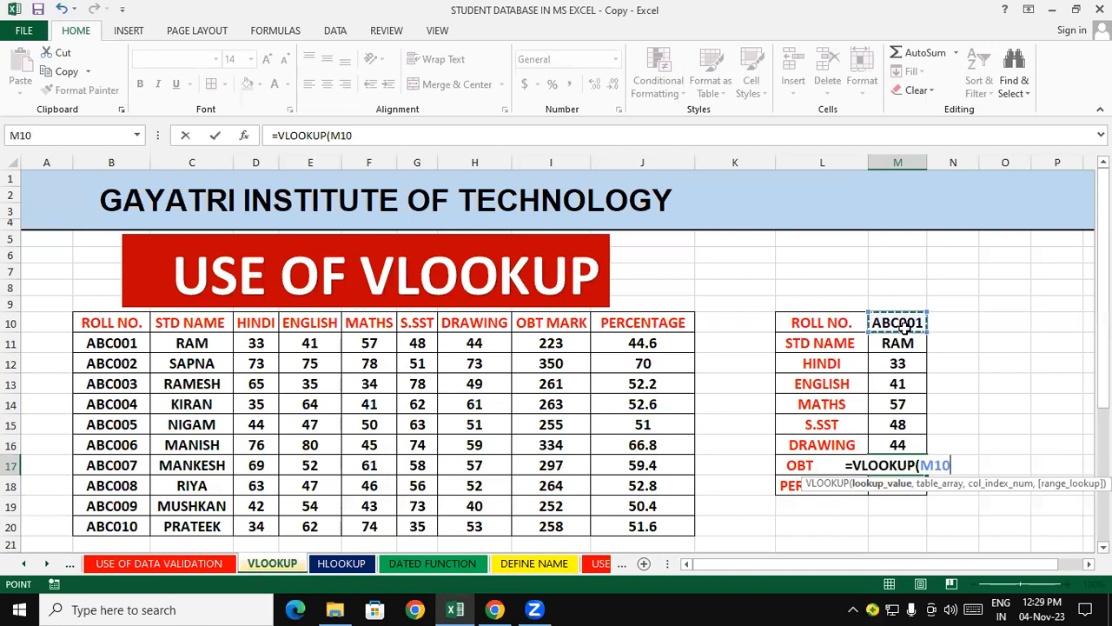
text(,)
drag(135, 322, 678, 516)
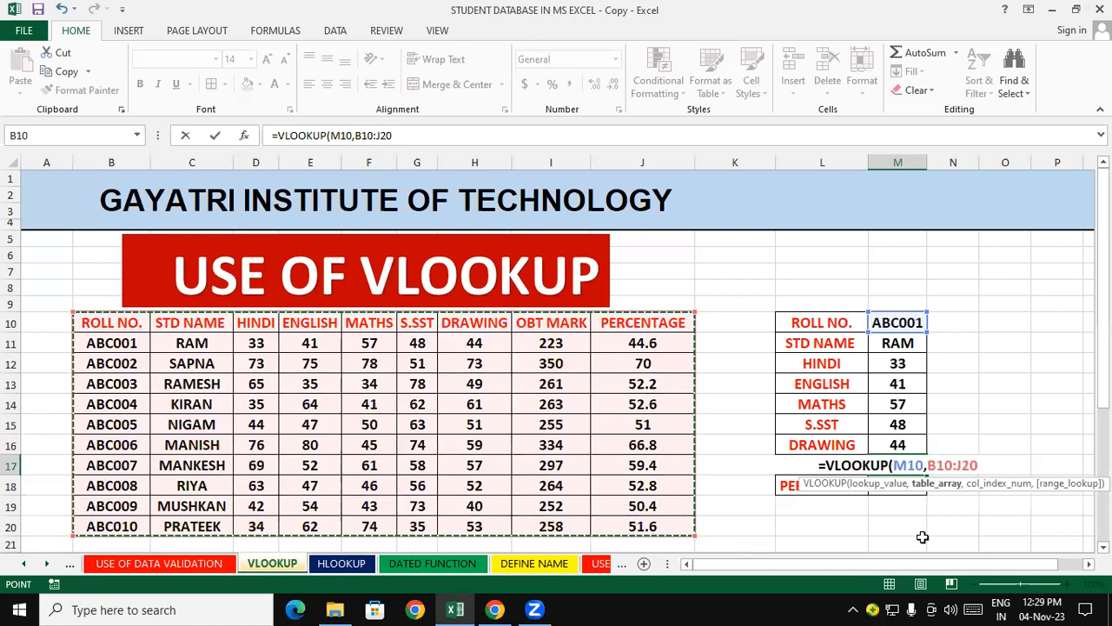
text(,)
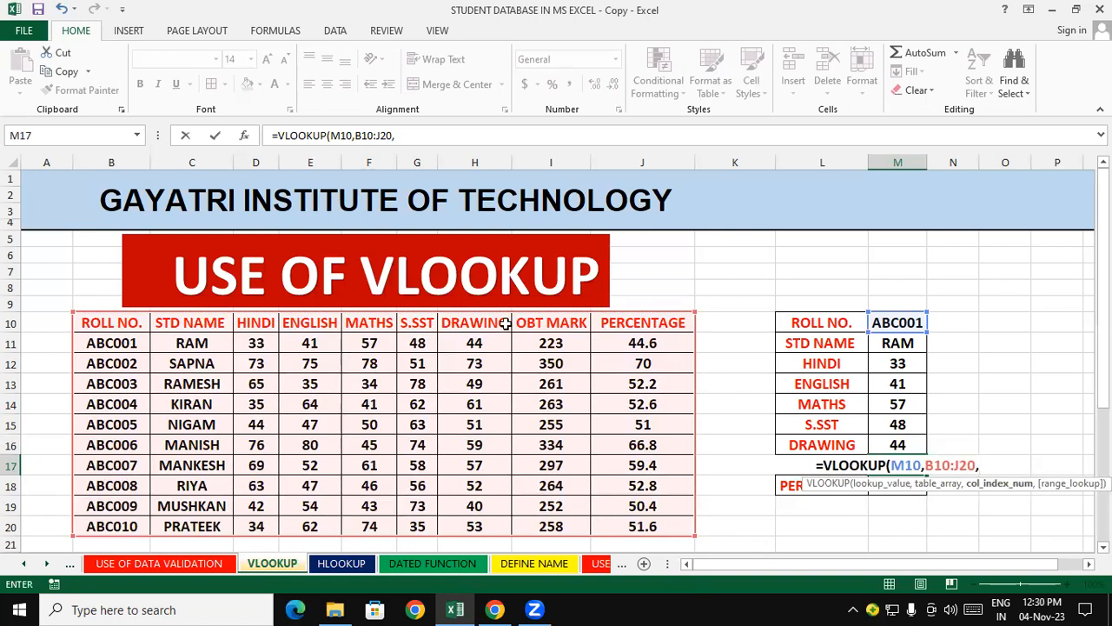
text(8,0)
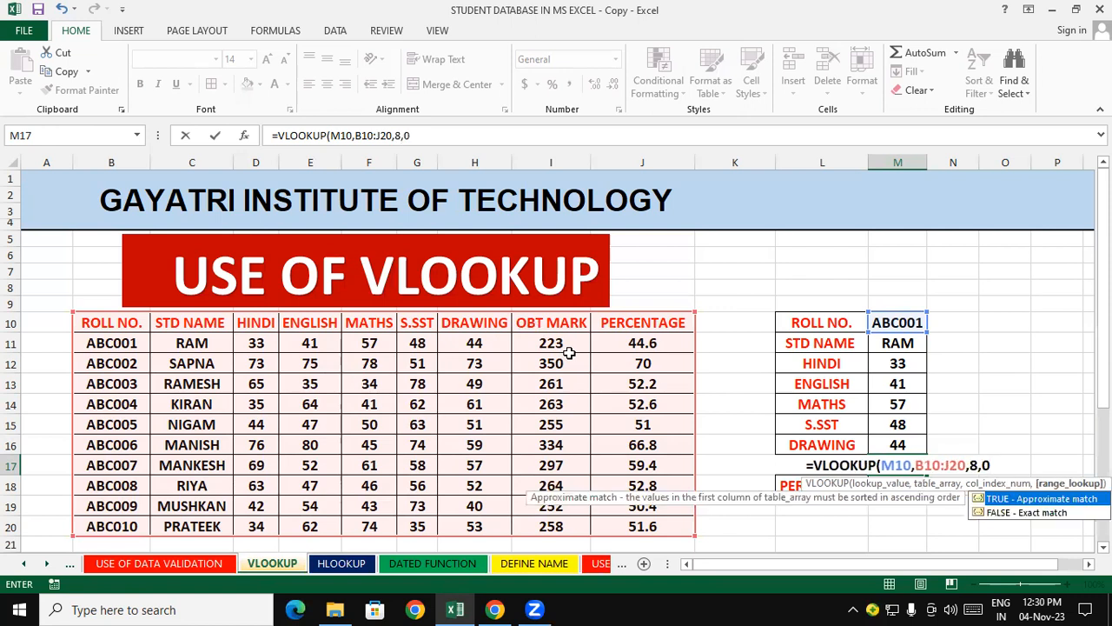
text())
key(Return)
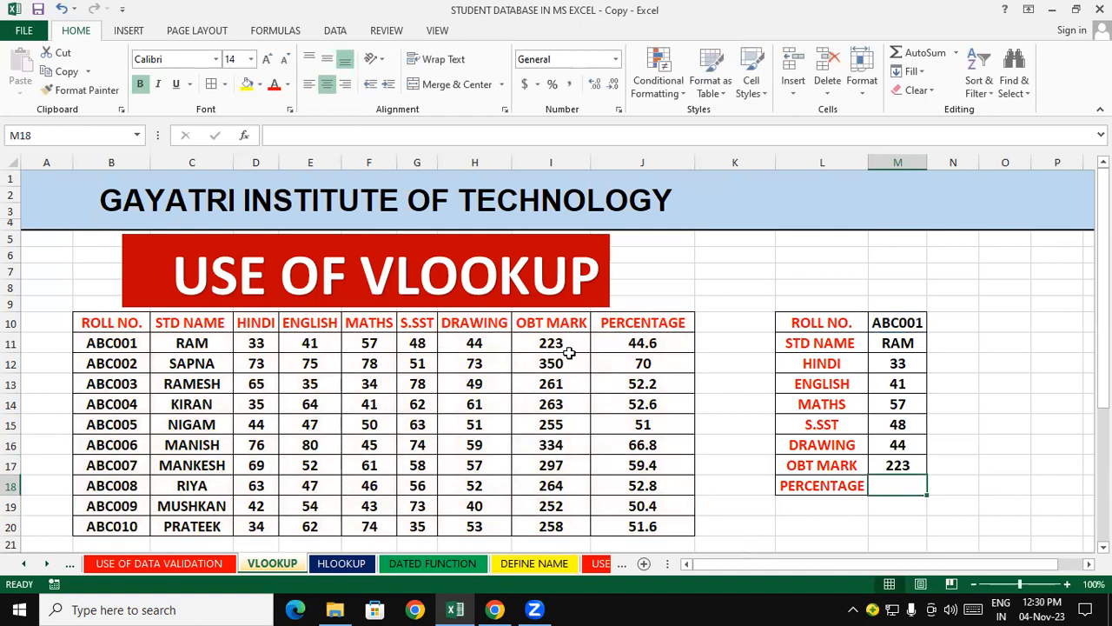
- Enter the formula =VLOOKUP(M10,B10:J20,9,0) in M18 to retrieve the percentage
text(=vlookup()
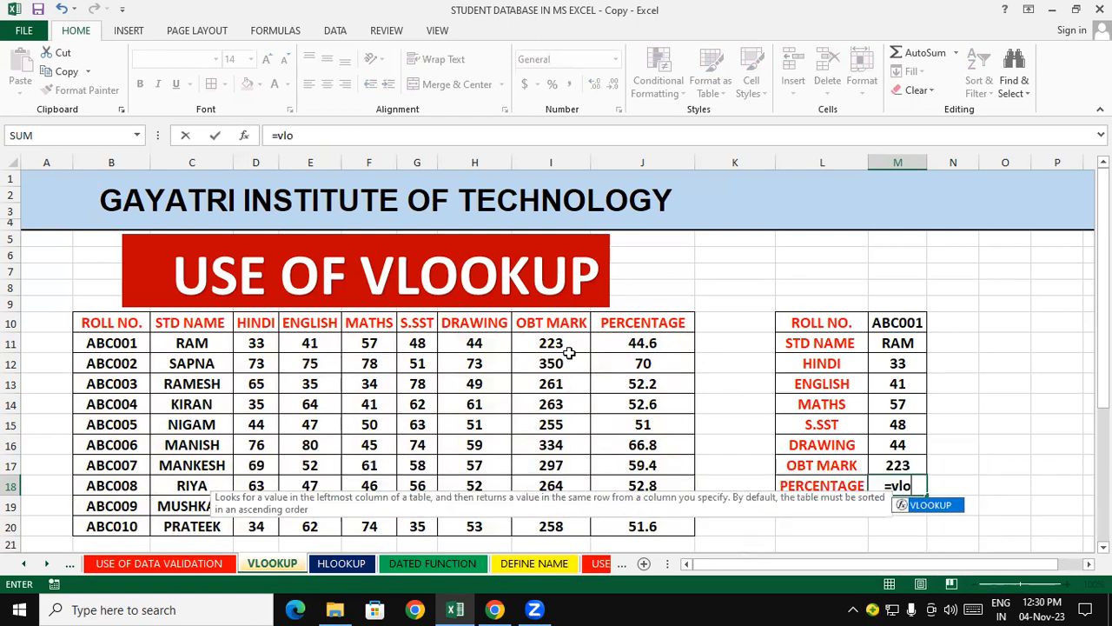
click(898, 324)
text(,)
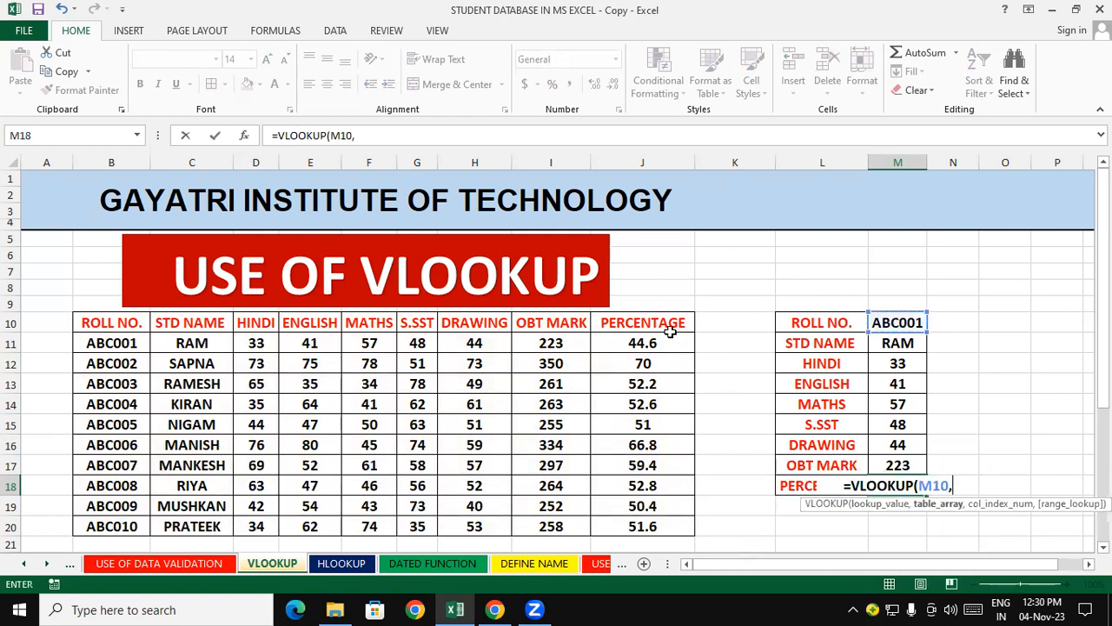
drag(117, 323, 641, 527)
text(,9,0)
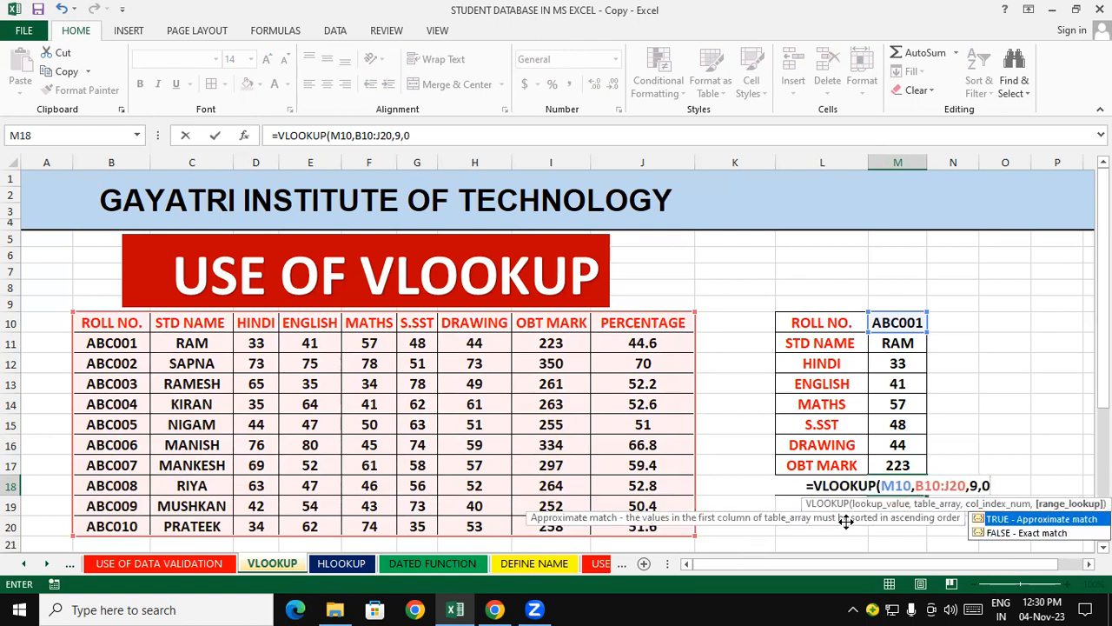
text())
key(Return)
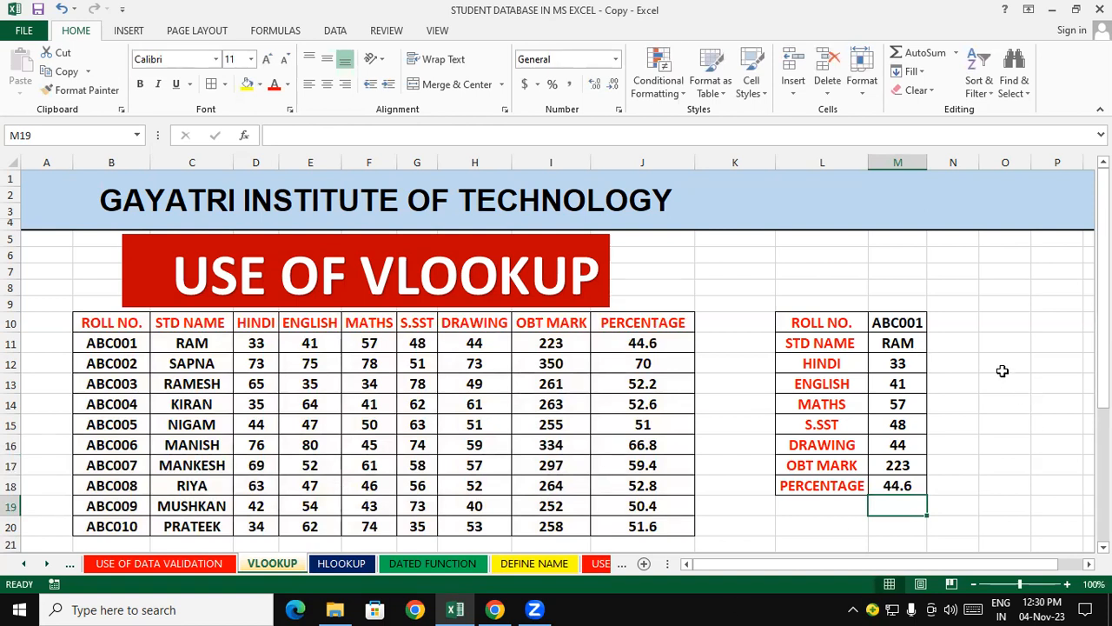
drag(1002, 371, 1008, 342)
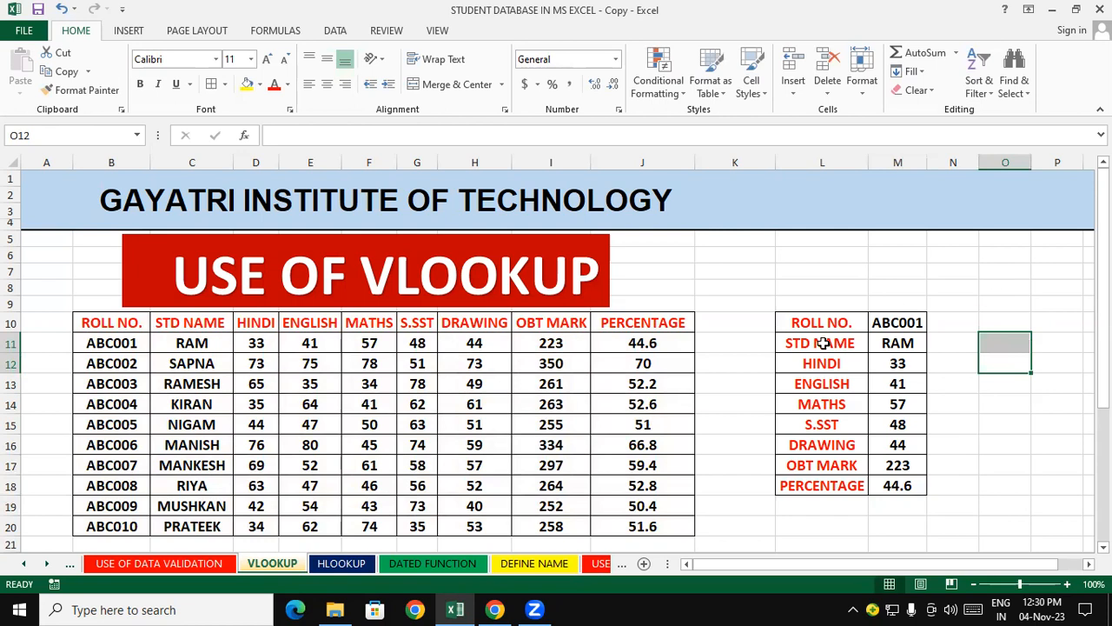
click(216, 346)
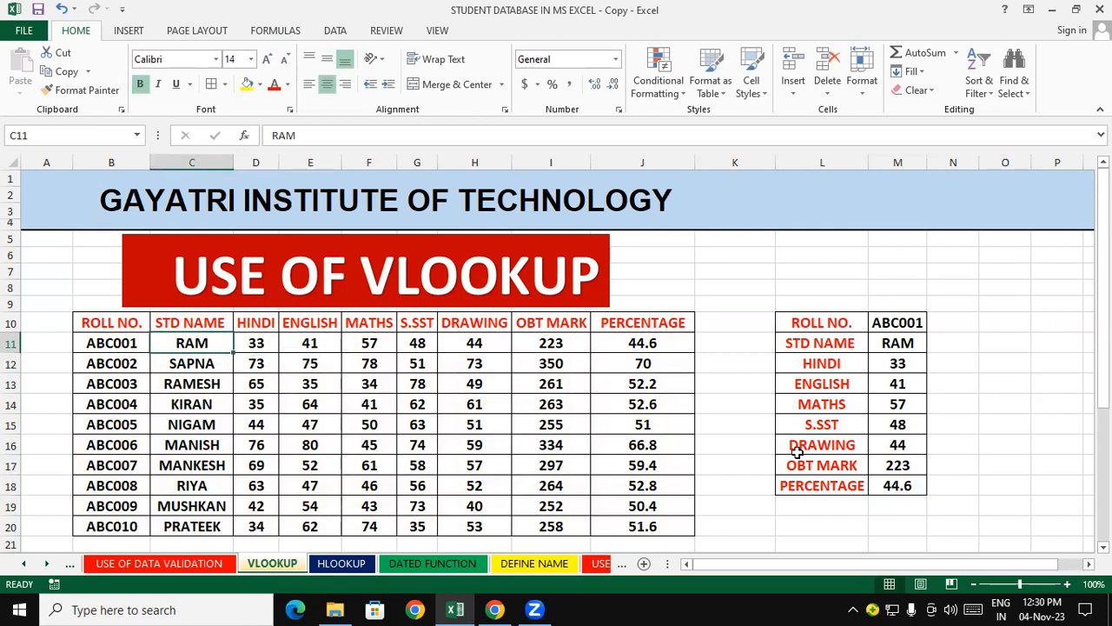
click(962, 345)
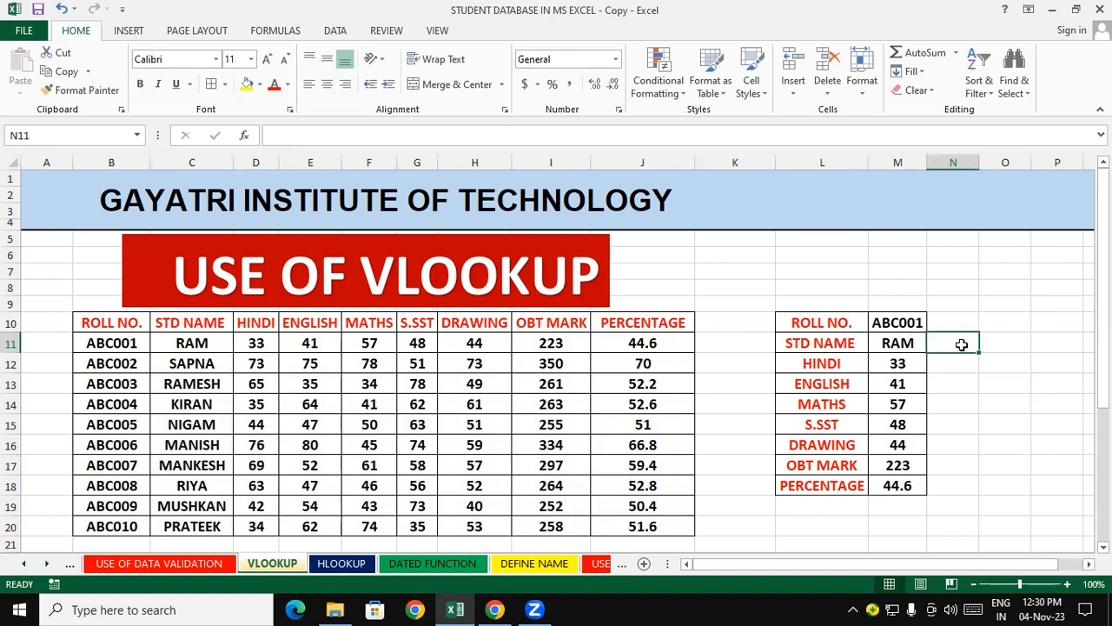
- Set the roll number in M10 to ABC010 and autofit the width of column M
double_click(920, 326)
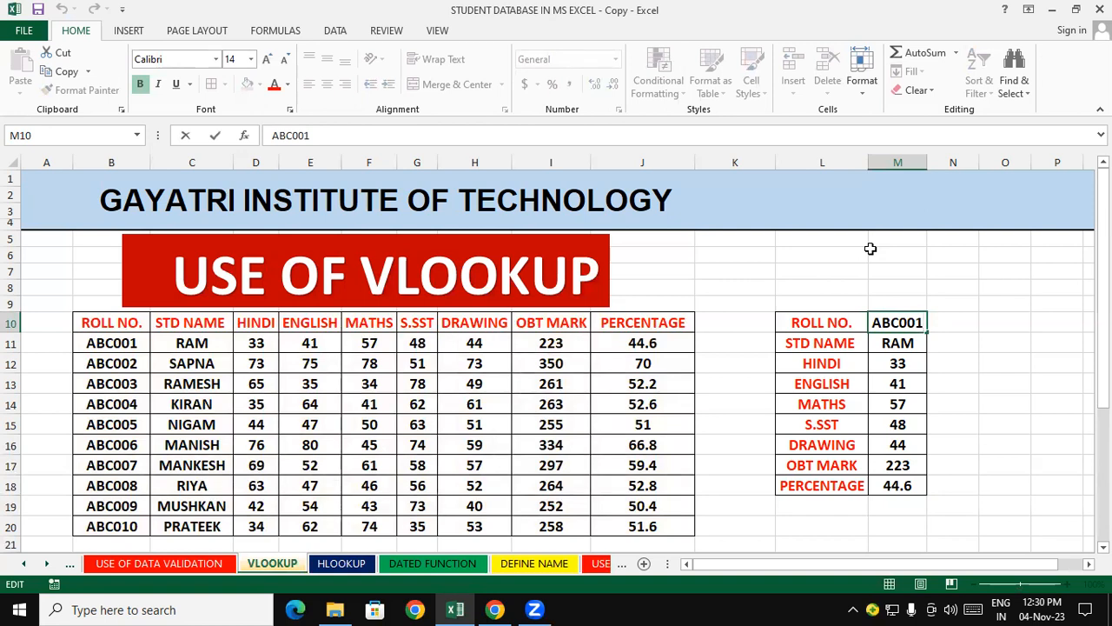
text(0)
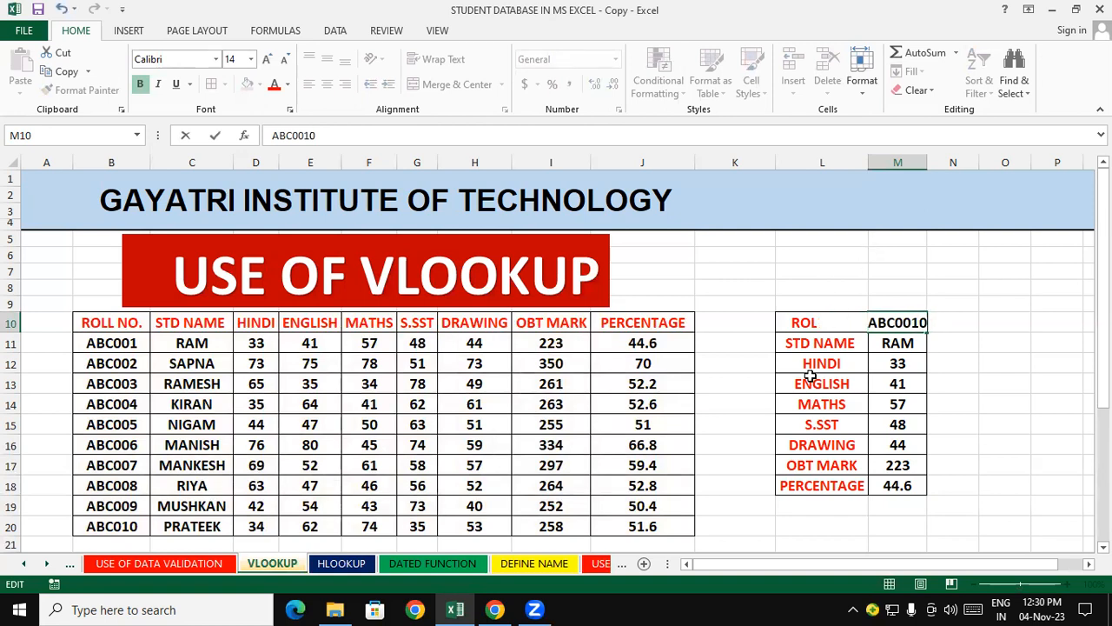
click(739, 482)
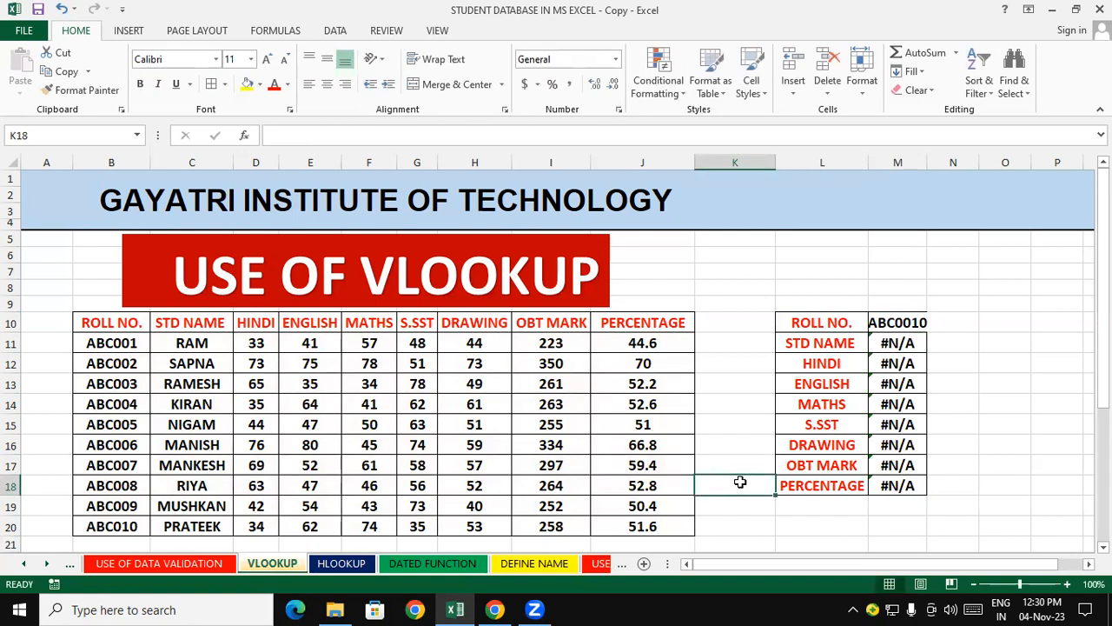
double_click(907, 321)
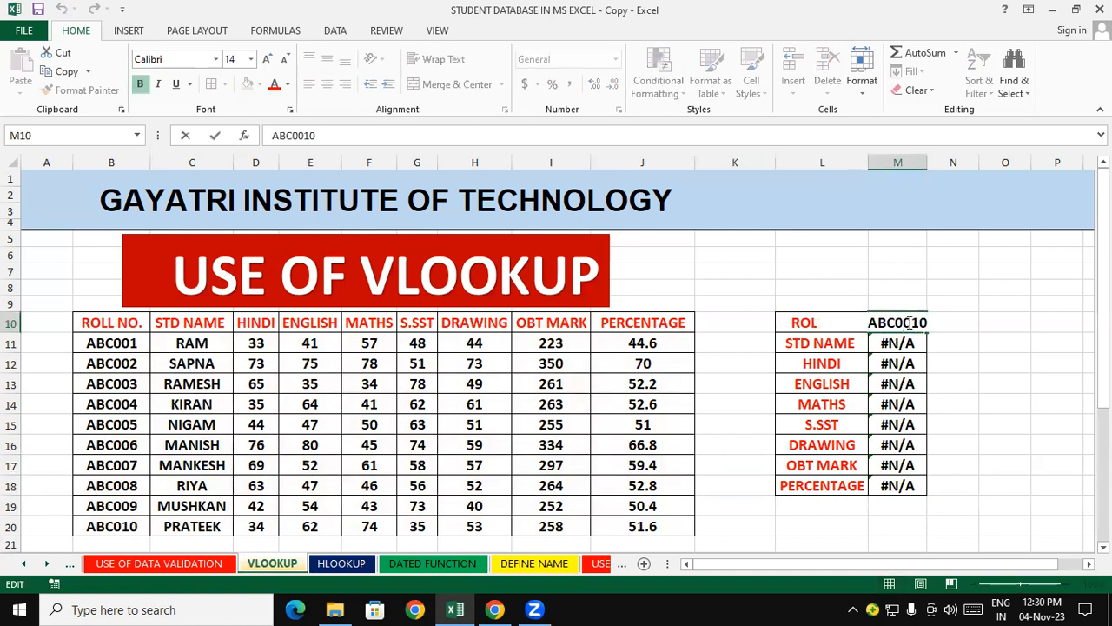
key(BackSpace)
key(Return)
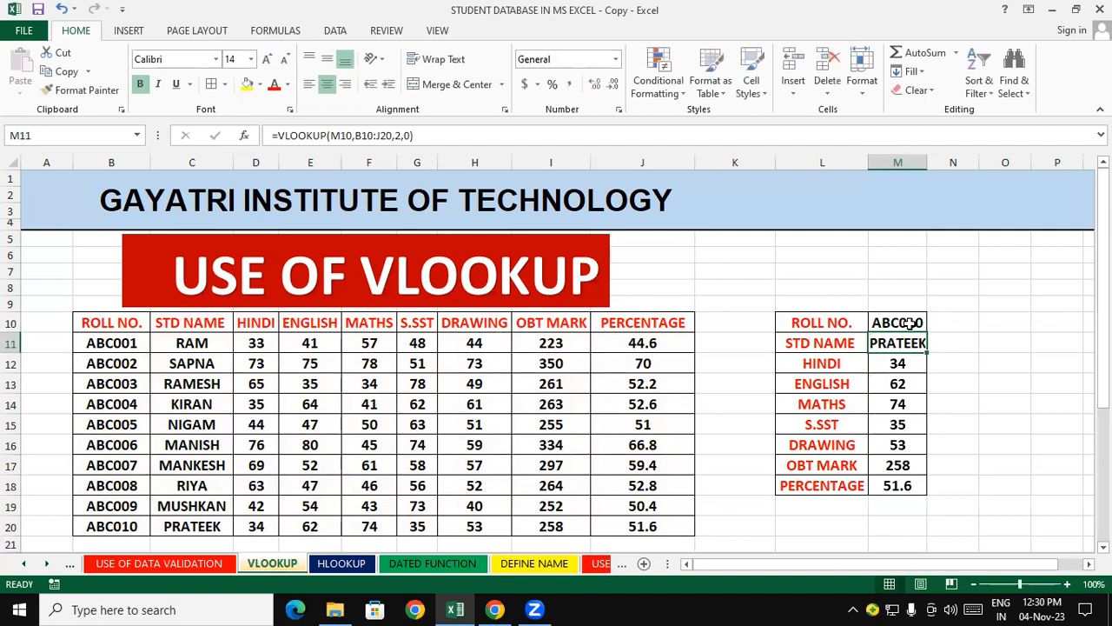
double_click(928, 163)
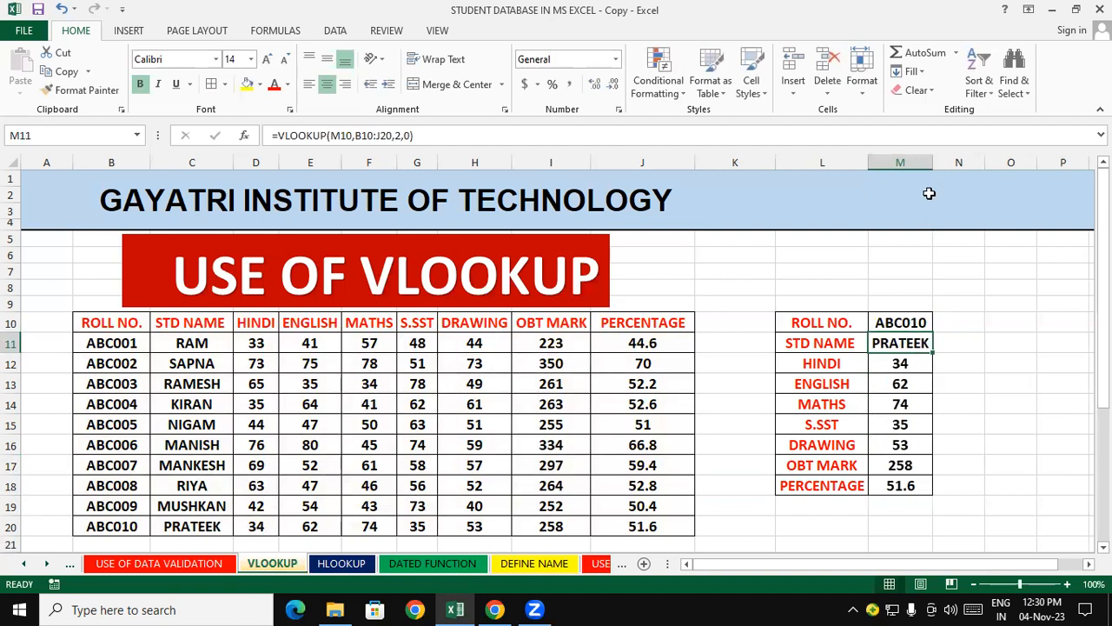
click(959, 271)
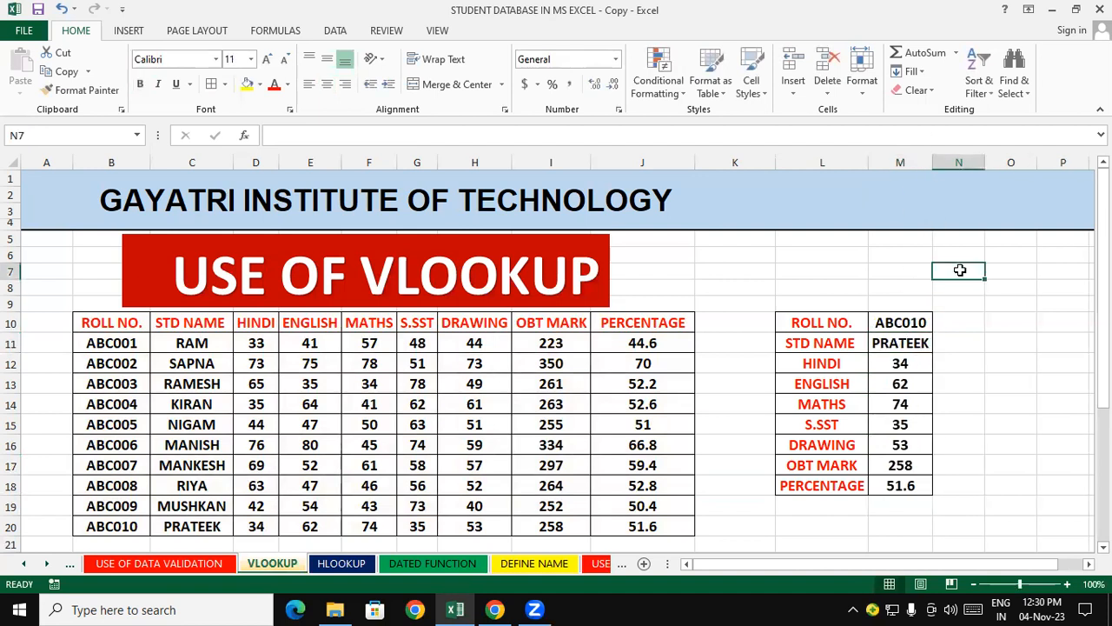
- Check the details of roll number ABC010 cell by cell in row 20 of the marks table against the lookup form
click(178, 527)
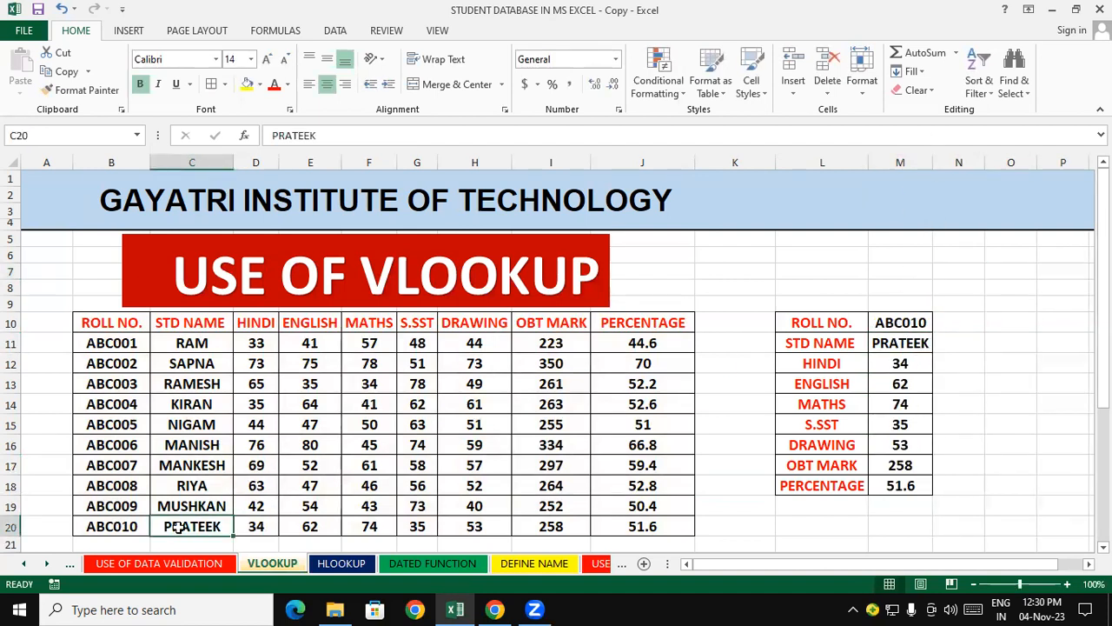
click(254, 527)
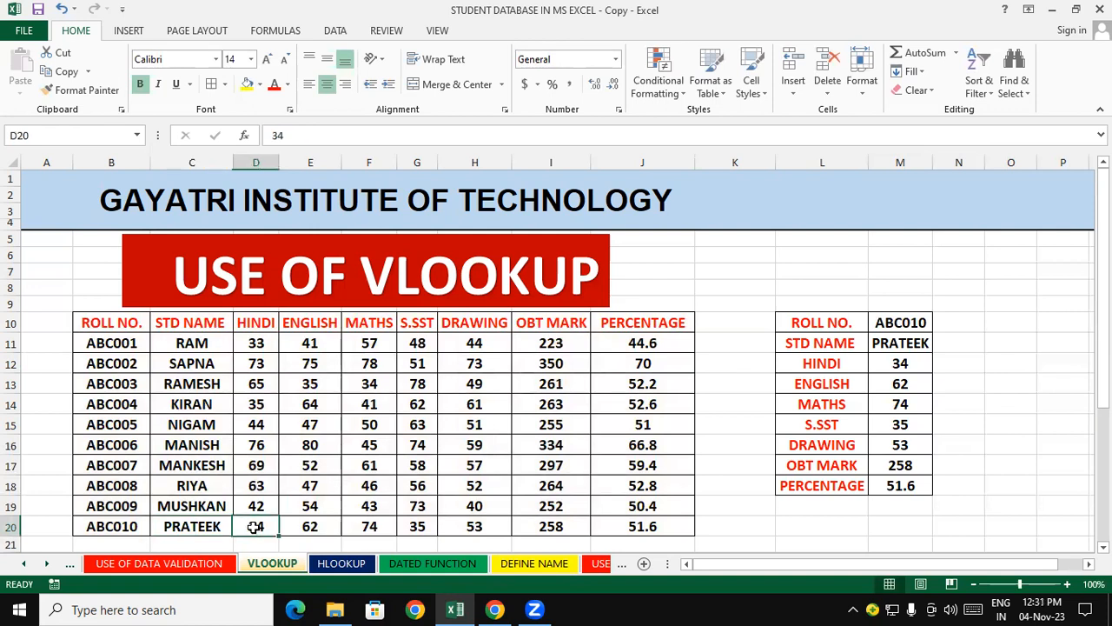
click(300, 527)
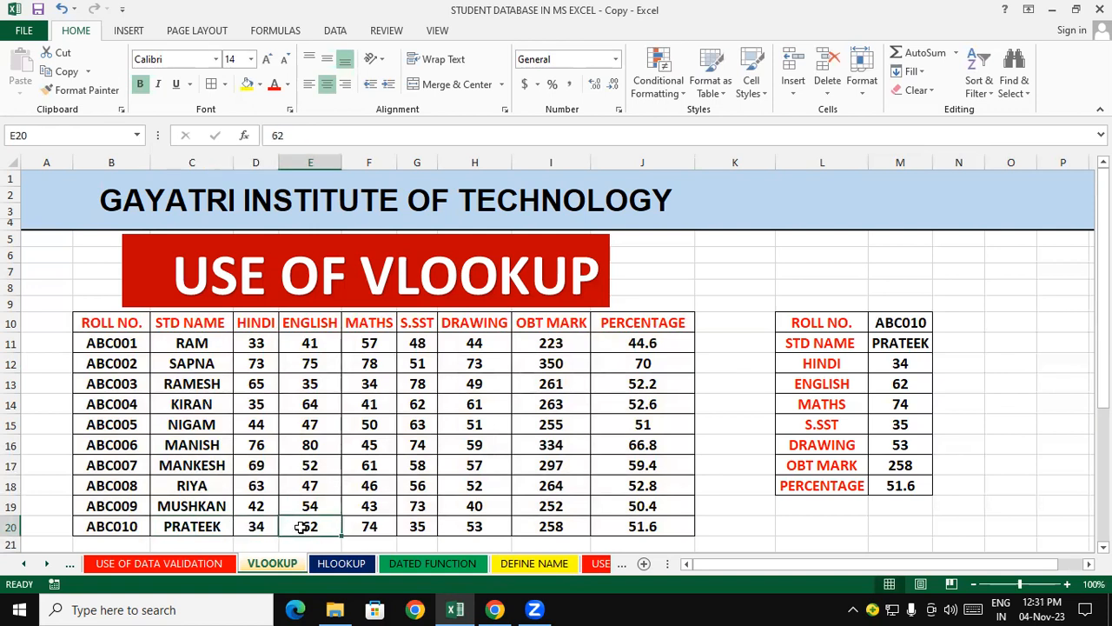
click(362, 522)
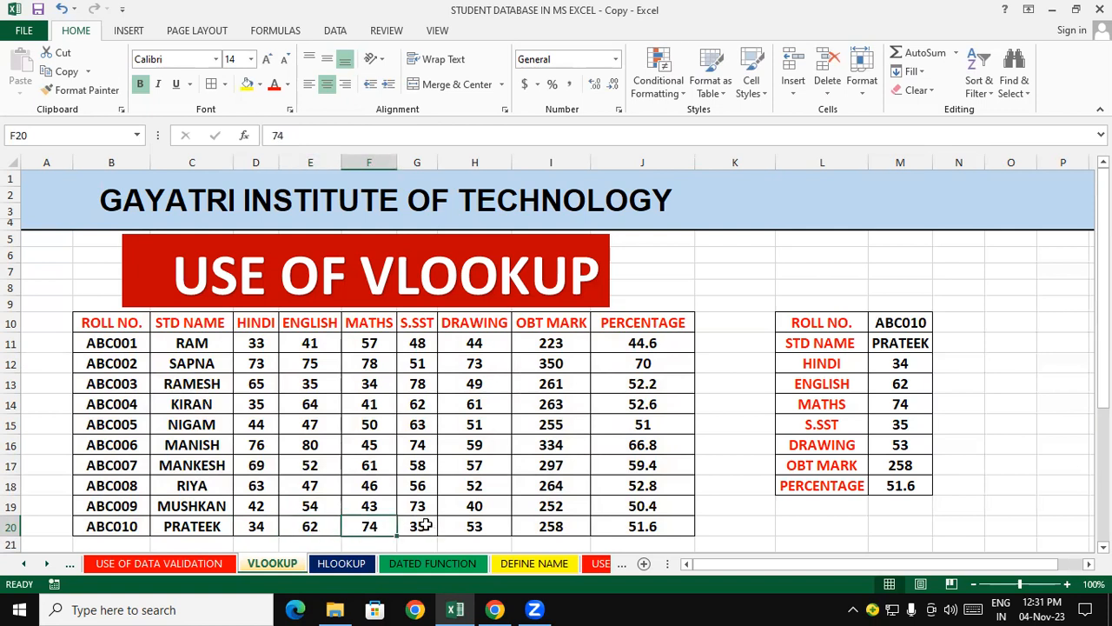
click(423, 525)
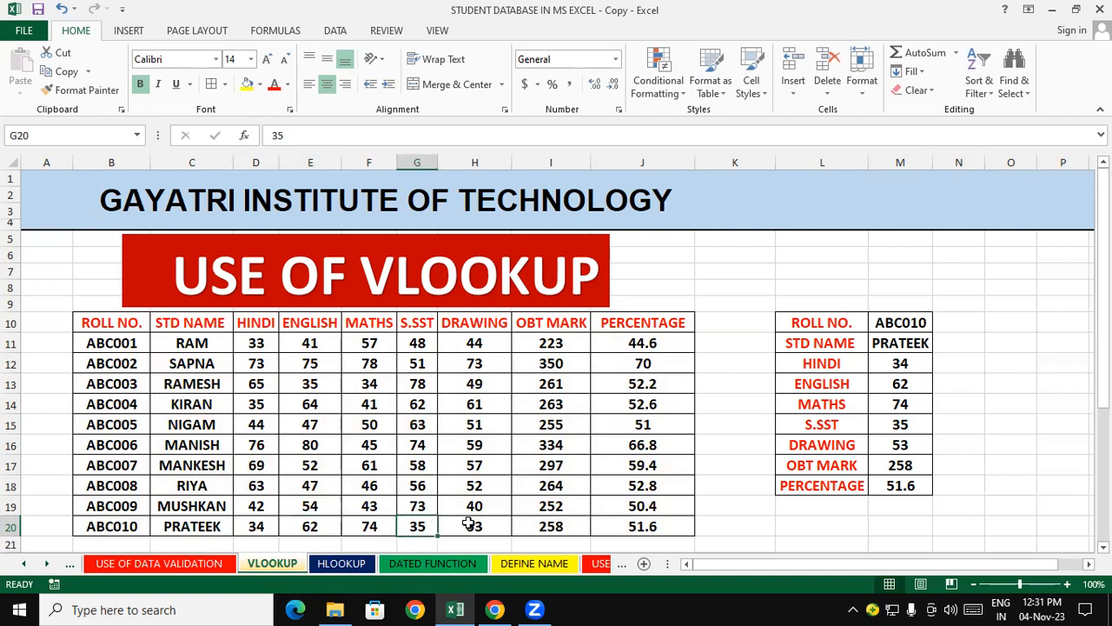
click(468, 522)
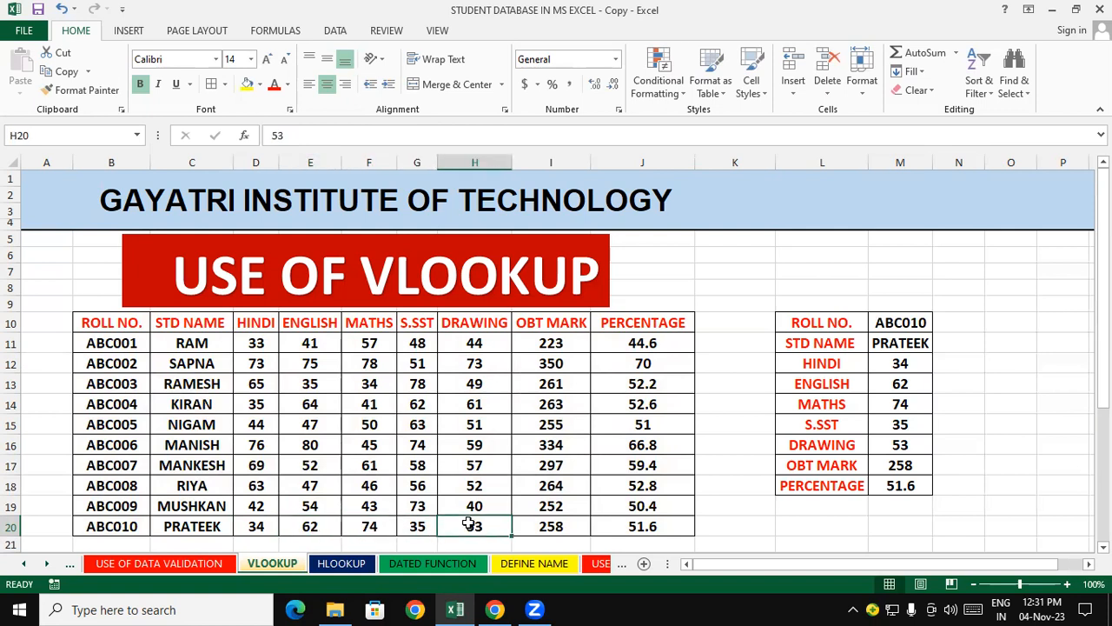
click(533, 526)
click(641, 527)
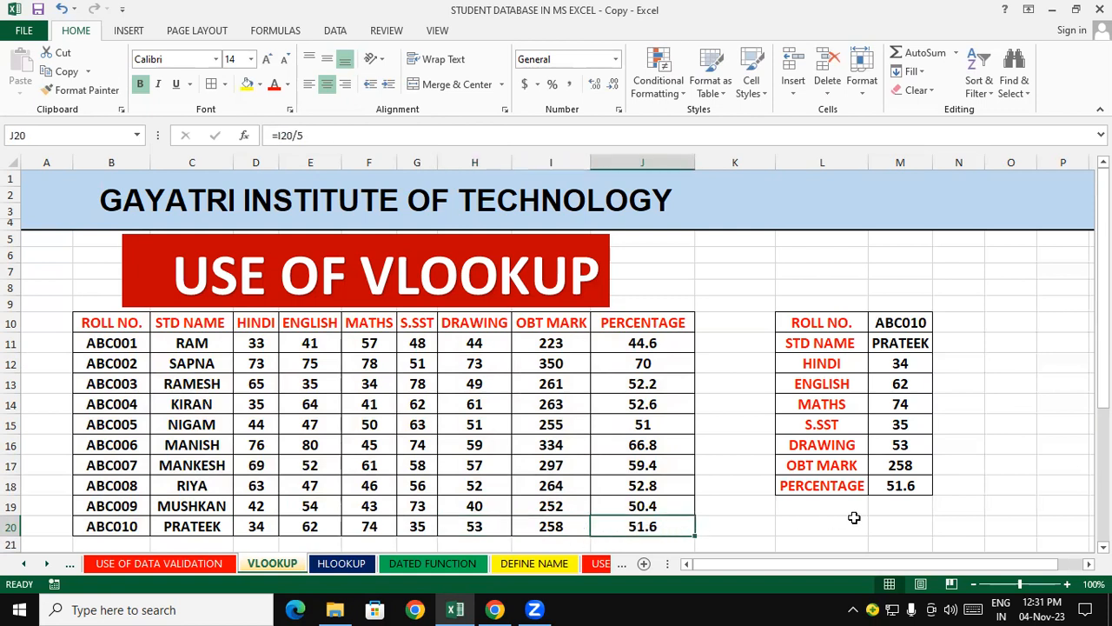
click(1001, 383)
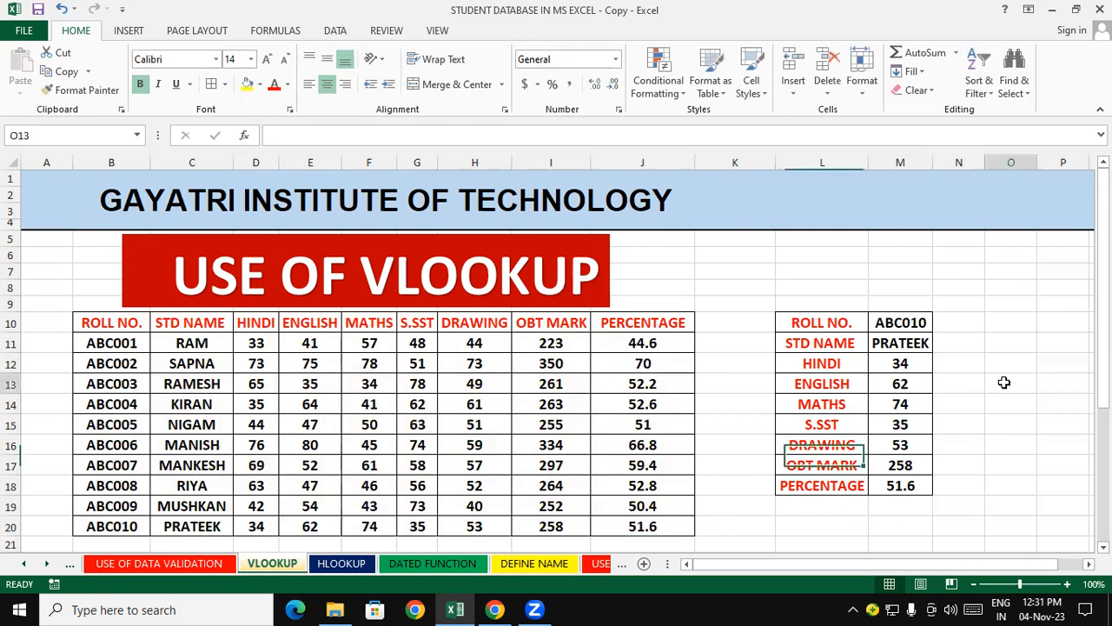
- Set the roll number in M10 to ABC005 to test the lookup form
click(916, 323)
double_click(915, 322)
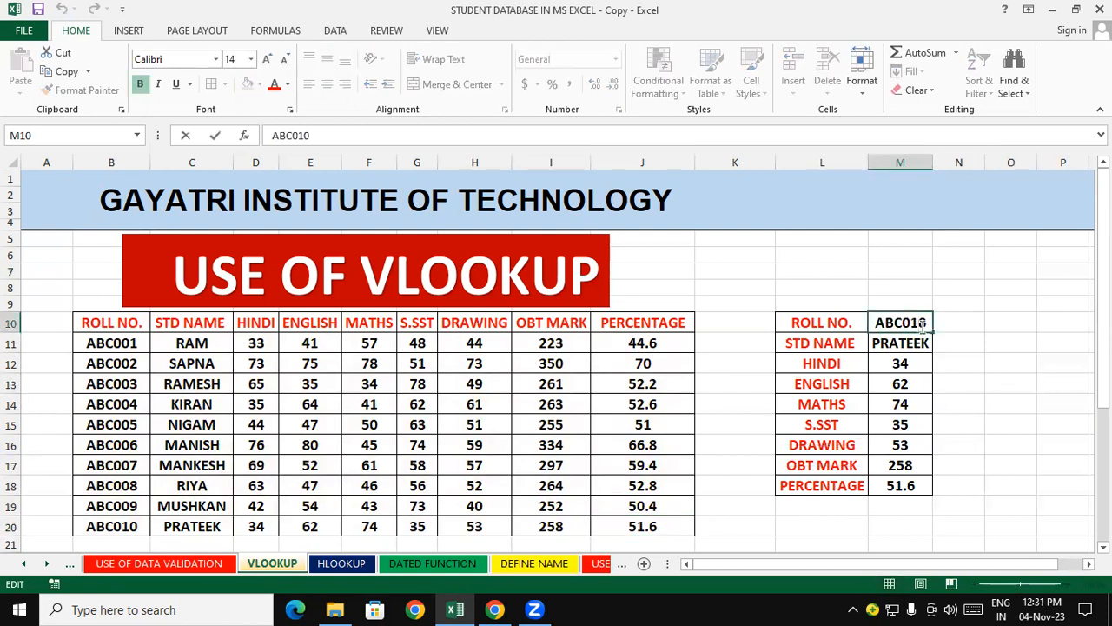
key(BackSpace)
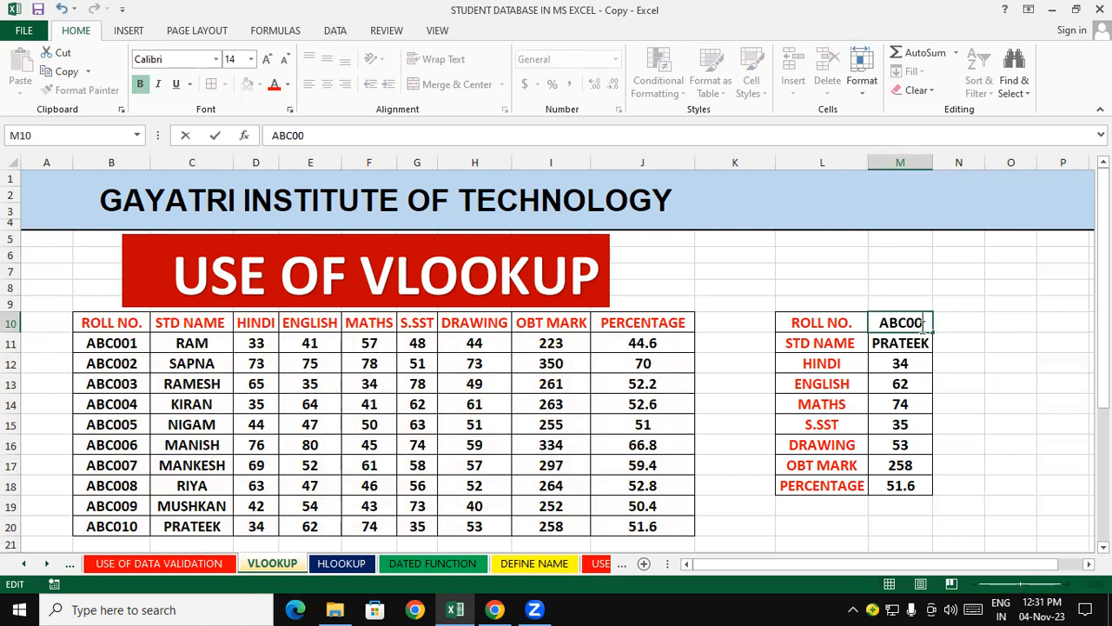
text(5)
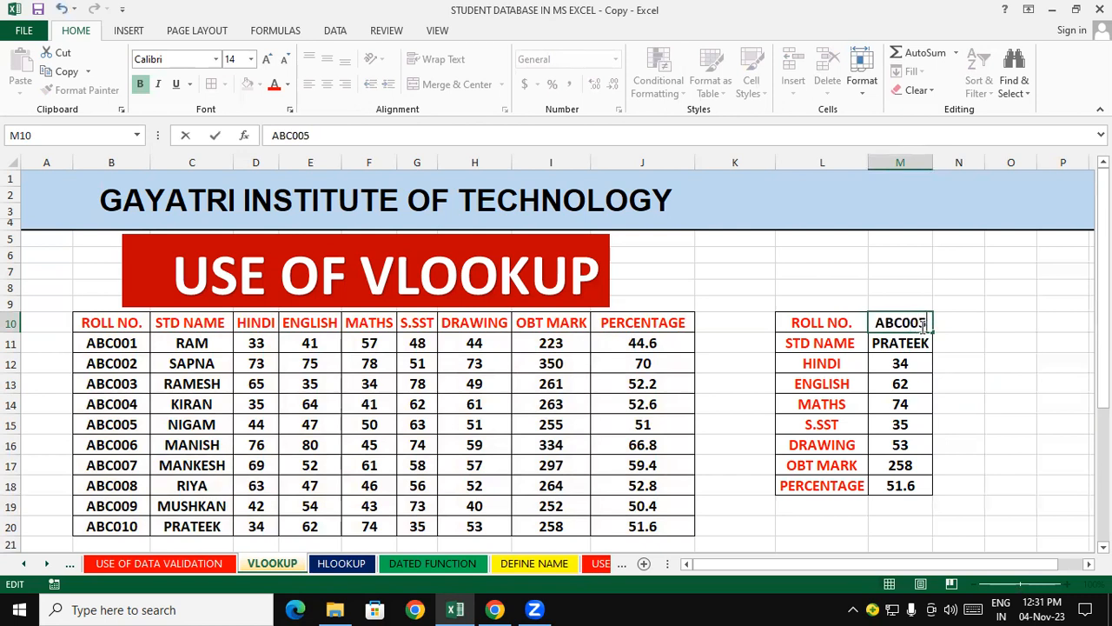
click(719, 325)
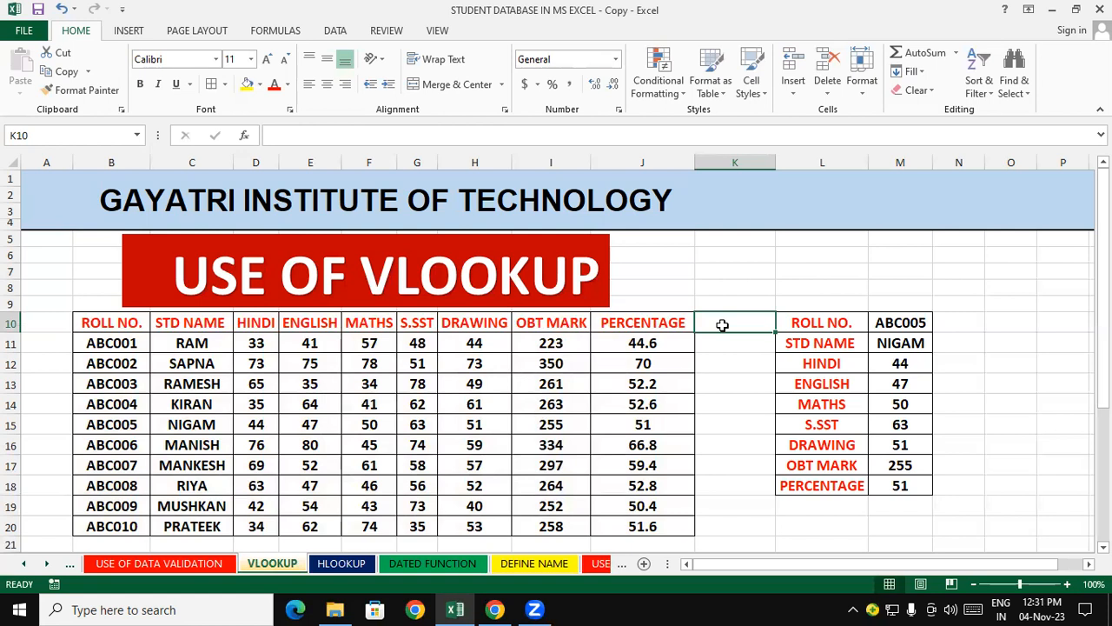
click(902, 323)
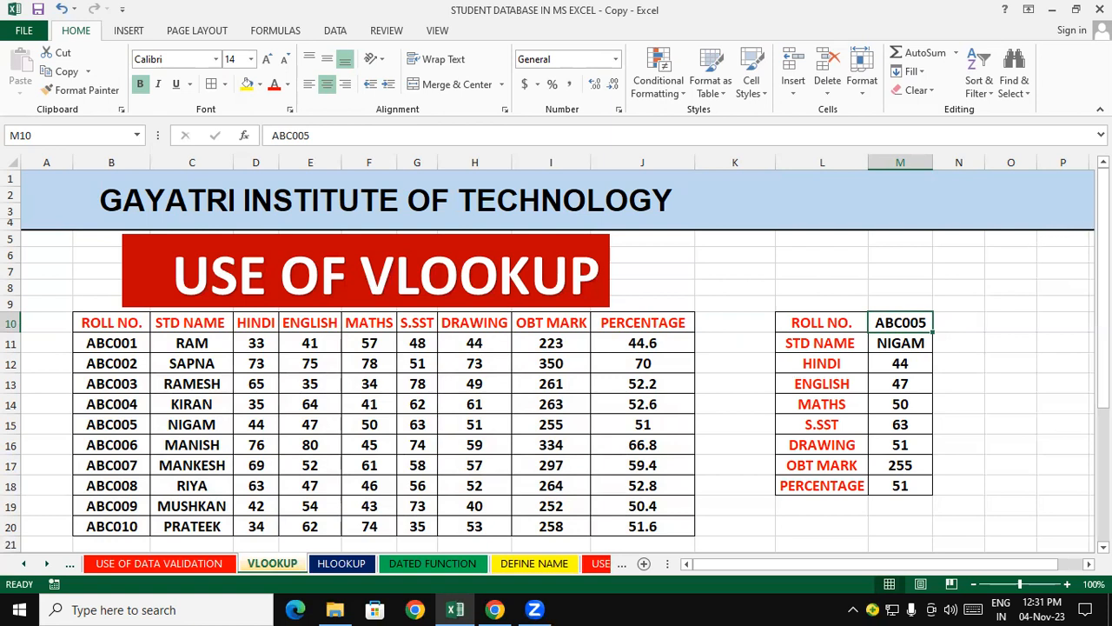
- Delete the contents of A29:K33, which hold the existing employee lookup row below the salary table
drag(1103, 217, 1104, 349)
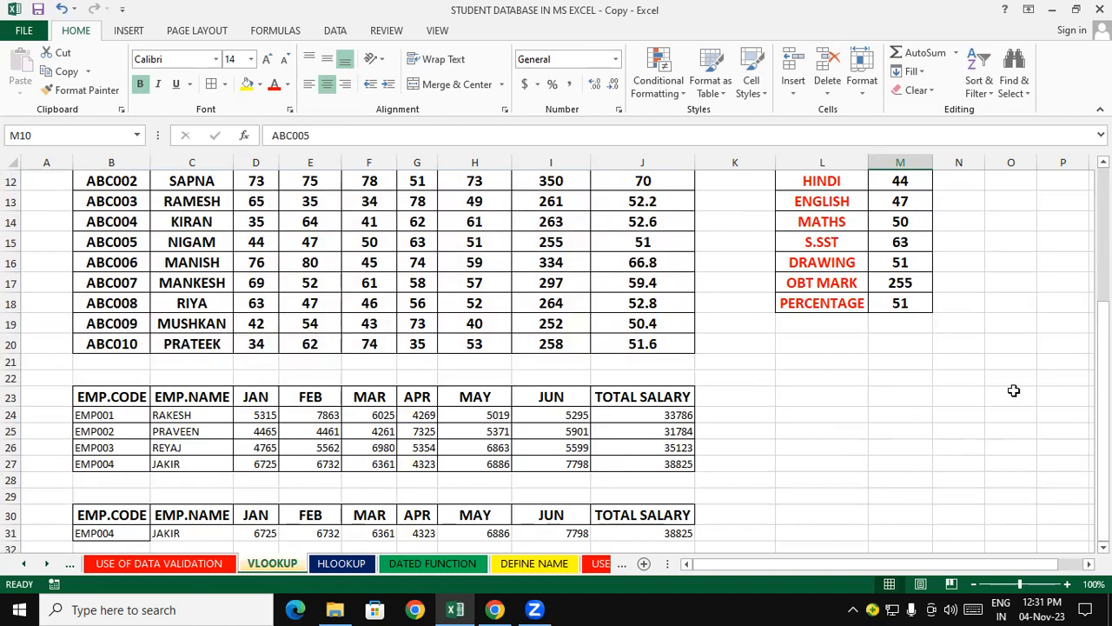
drag(1103, 340, 1103, 340)
click(883, 479)
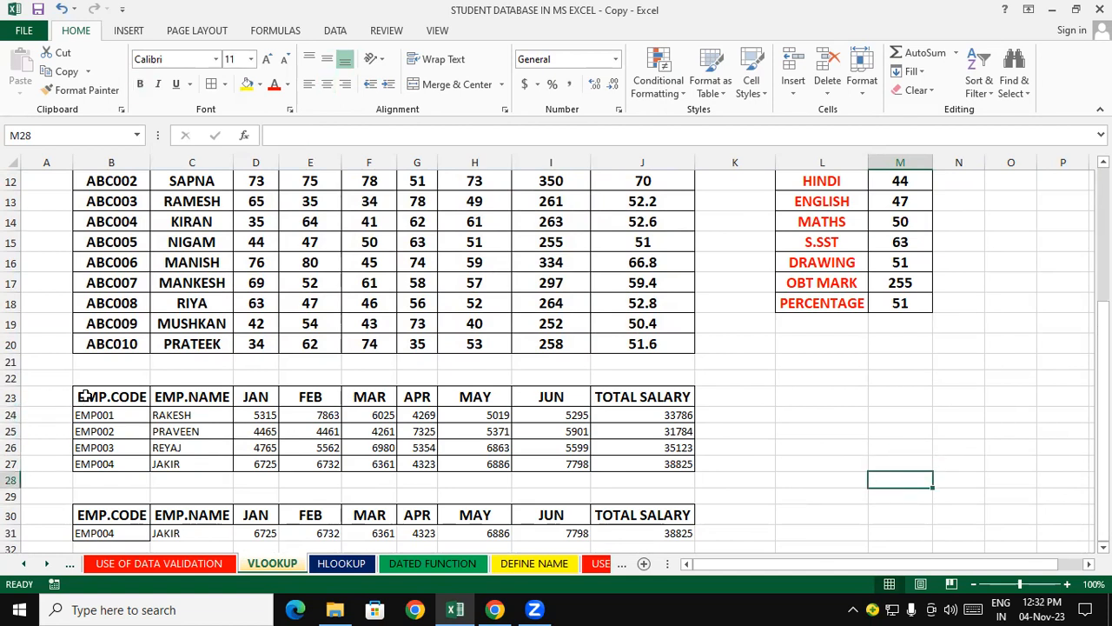
click(763, 467)
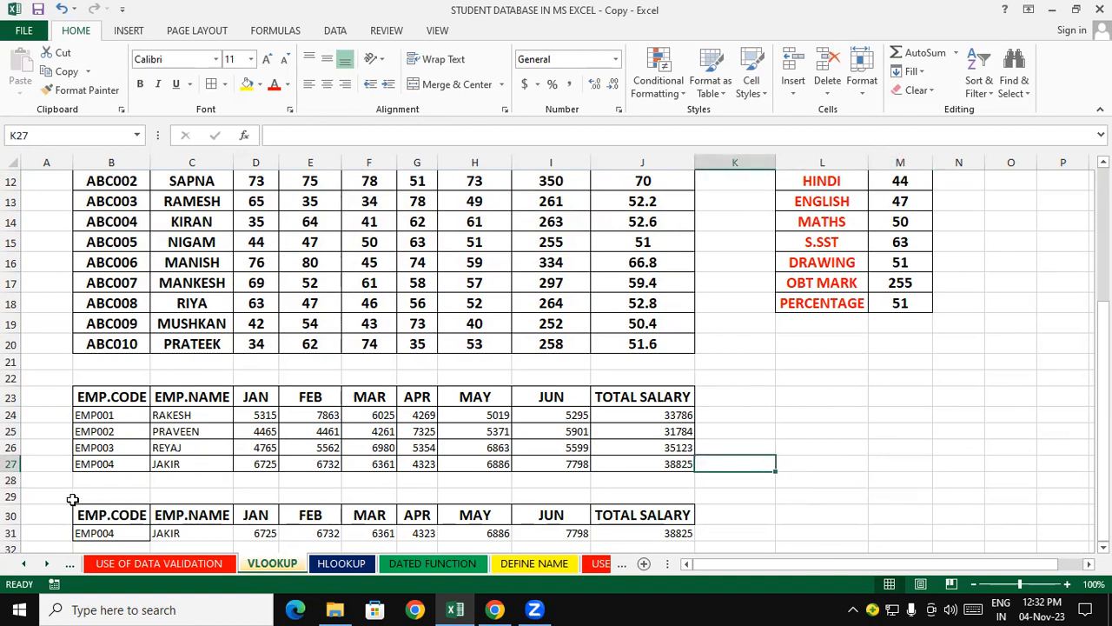
drag(70, 499, 752, 491)
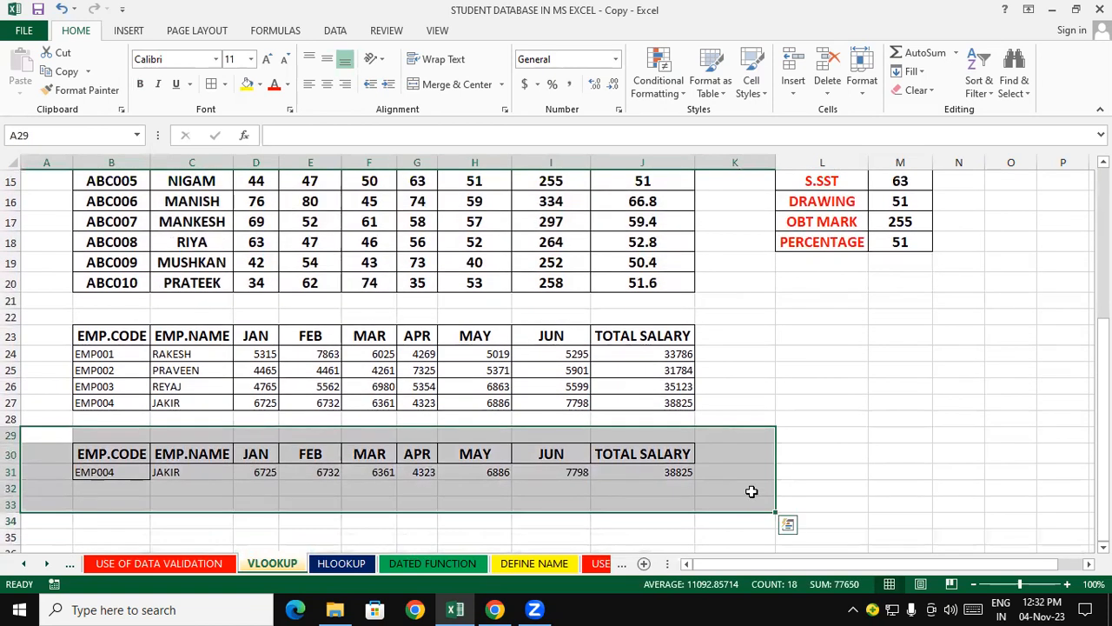
key(Delete)
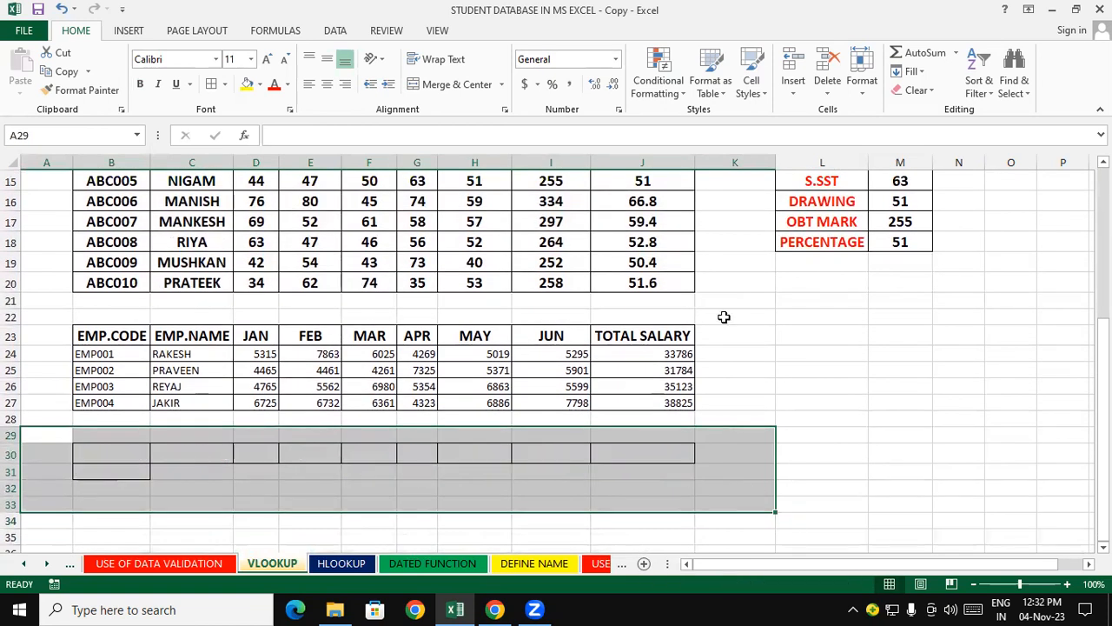
- Clear all remaining borders and formatting from B29:K32 below the employee salary table
click(93, 338)
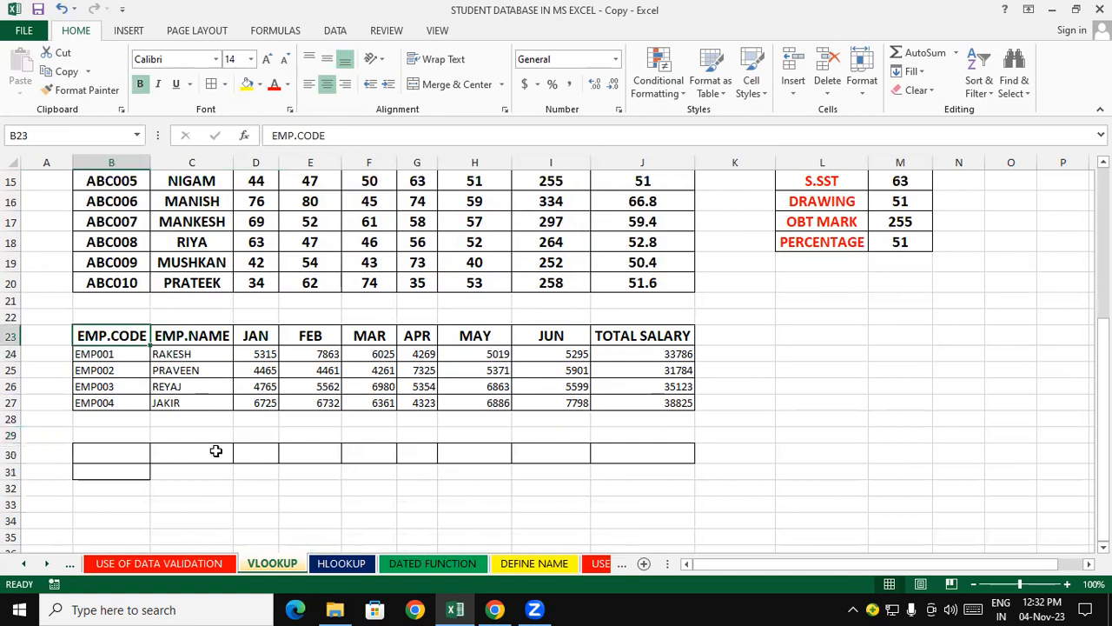
click(829, 436)
drag(85, 437, 751, 491)
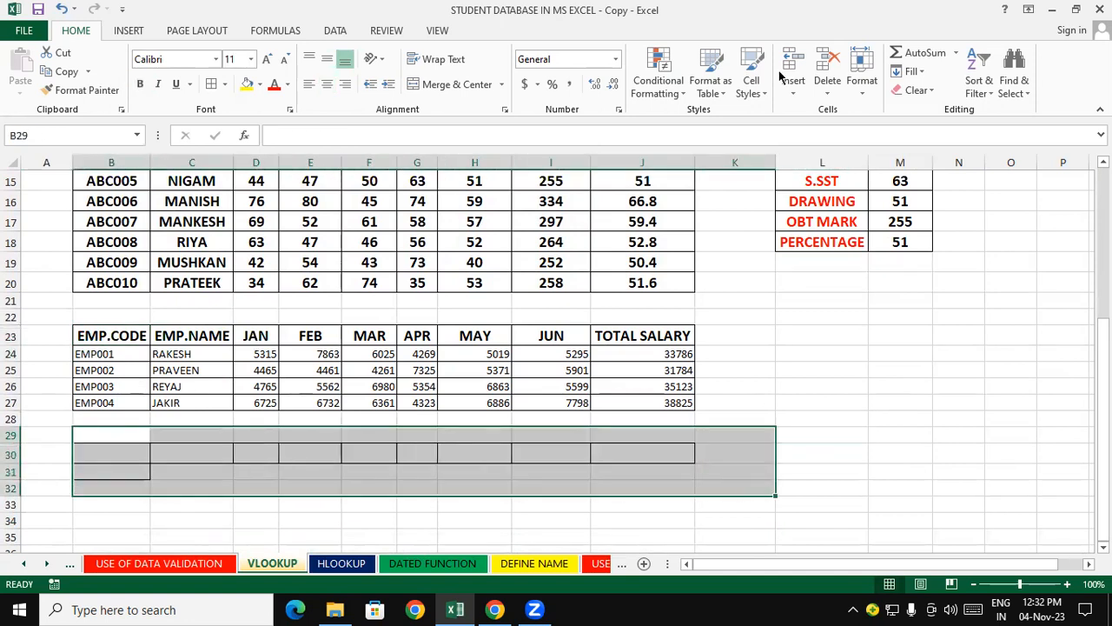
click(828, 90)
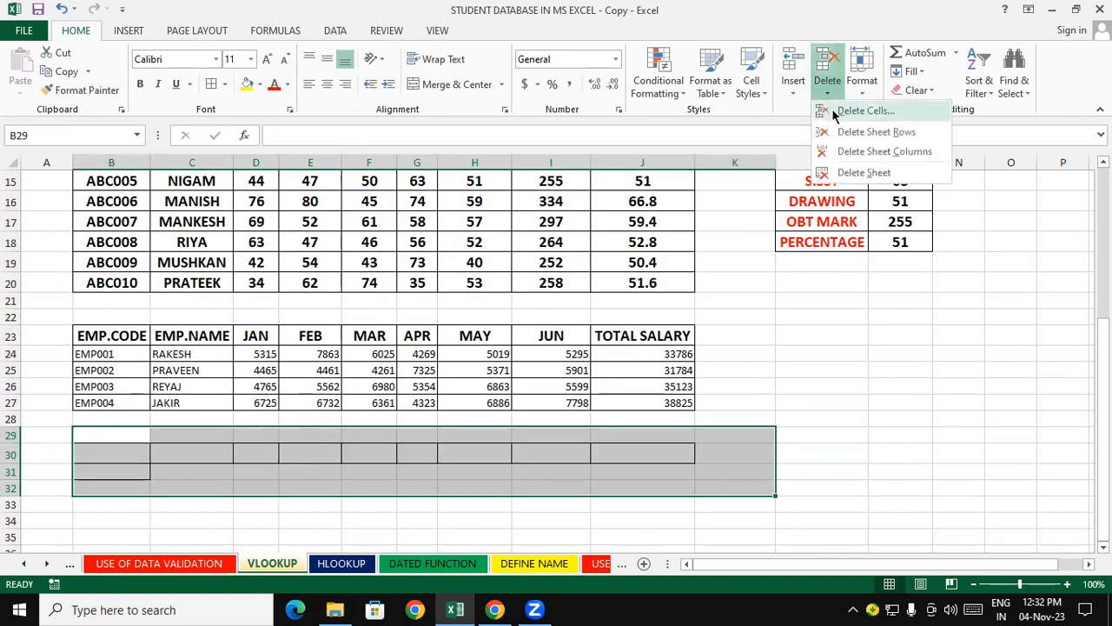
click(834, 112)
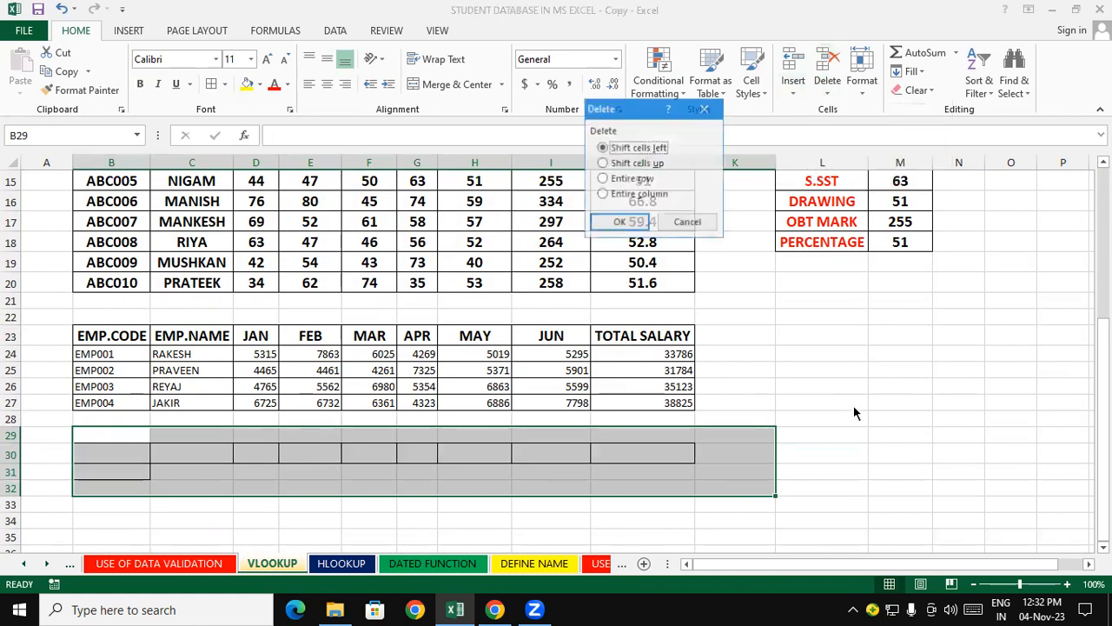
click(705, 109)
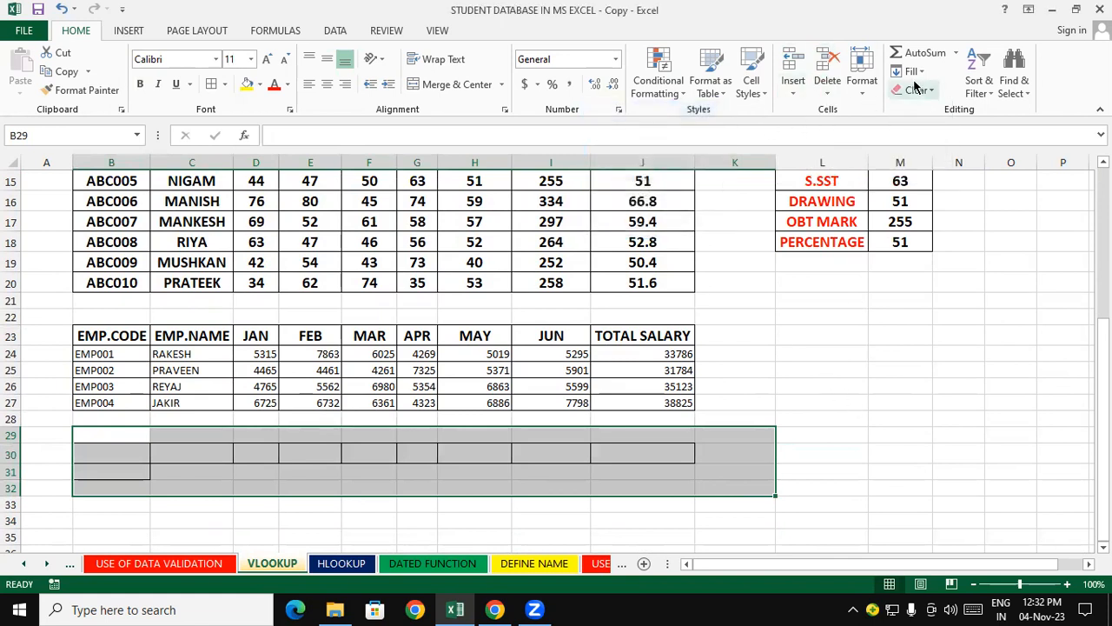
click(917, 90)
click(932, 111)
click(900, 451)
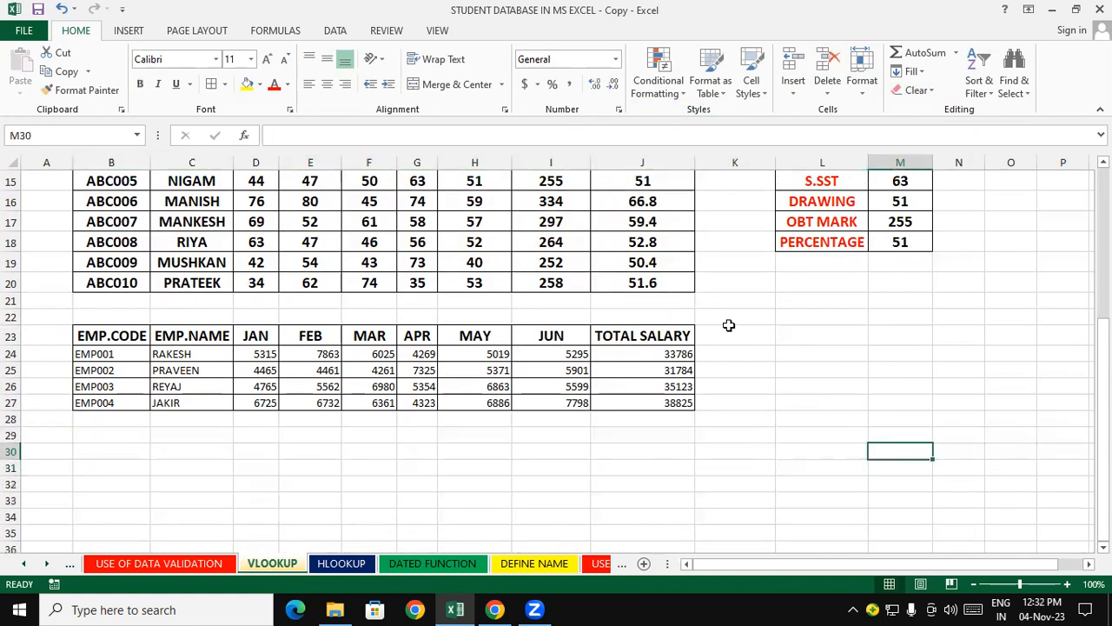
drag(1103, 375, 1081, 296)
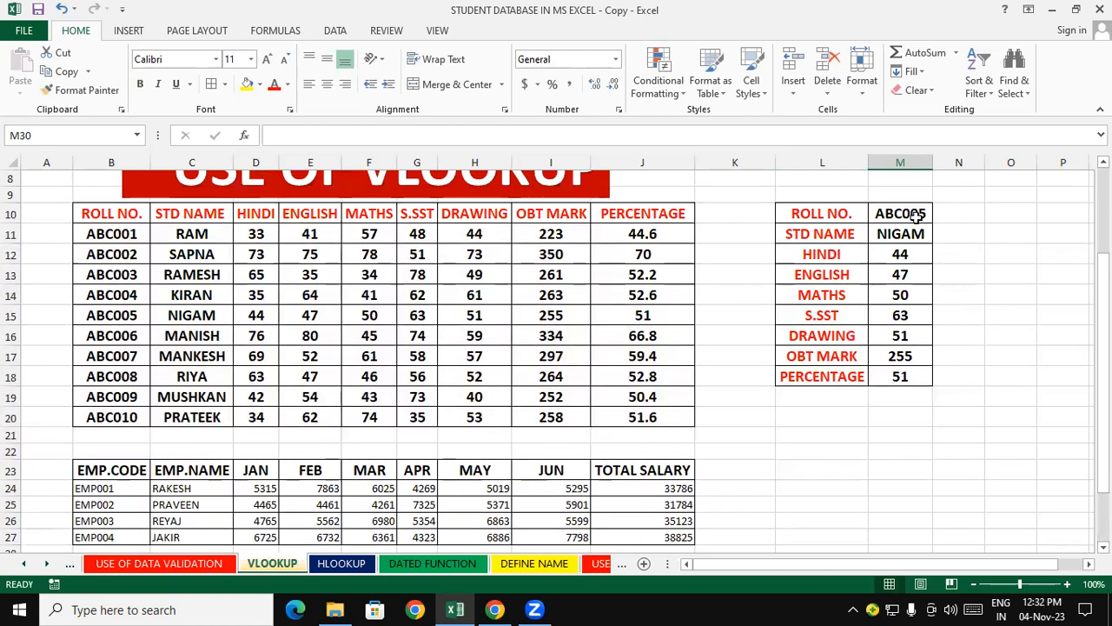
click(912, 217)
drag(825, 238, 846, 368)
click(847, 489)
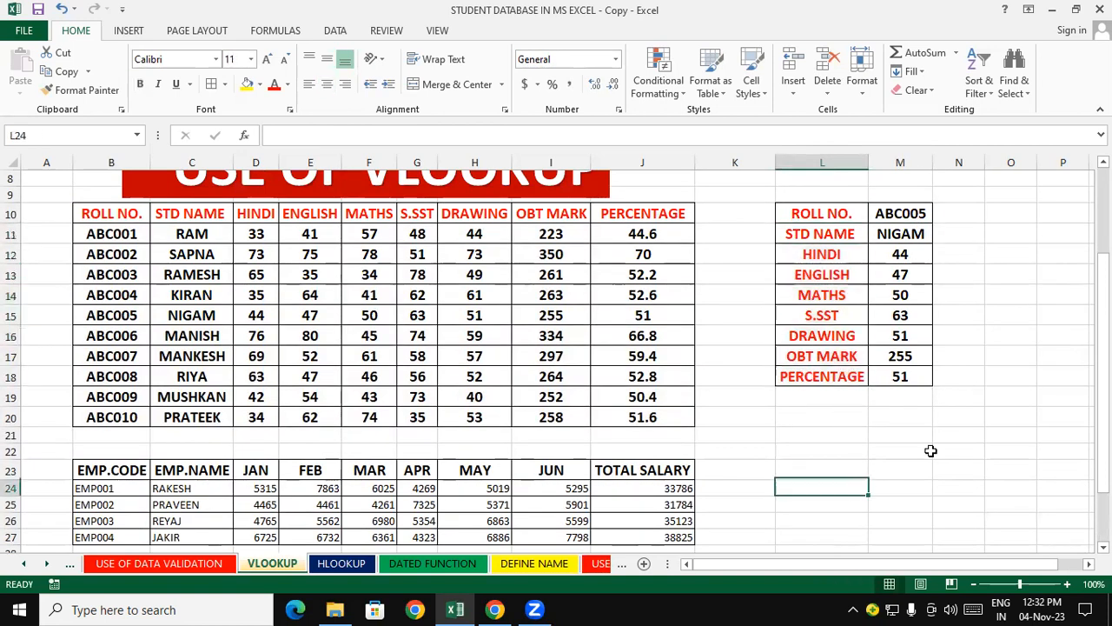
- Examine the employee salary table's headings in row 23 one by one and the total salary formula in J24
drag(1103, 300, 1103, 352)
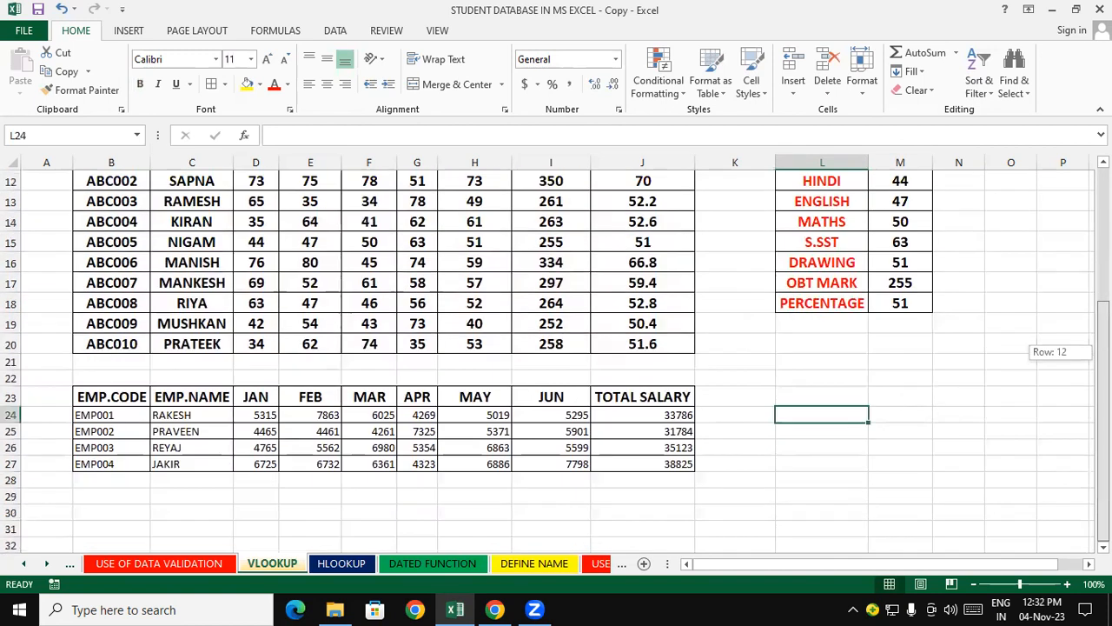
click(129, 396)
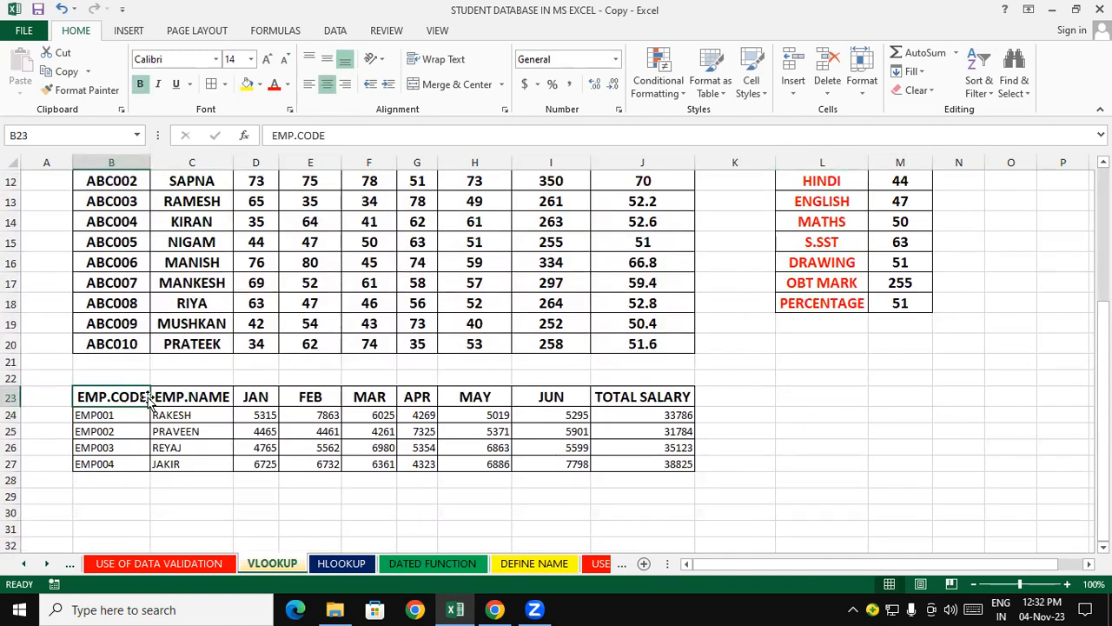
click(184, 400)
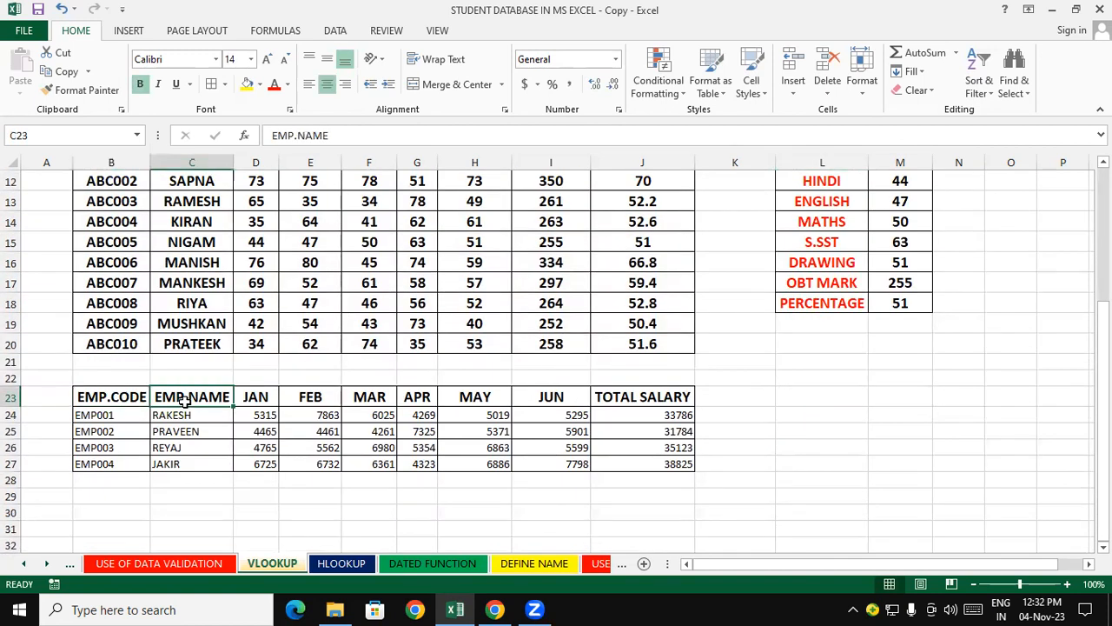
click(256, 398)
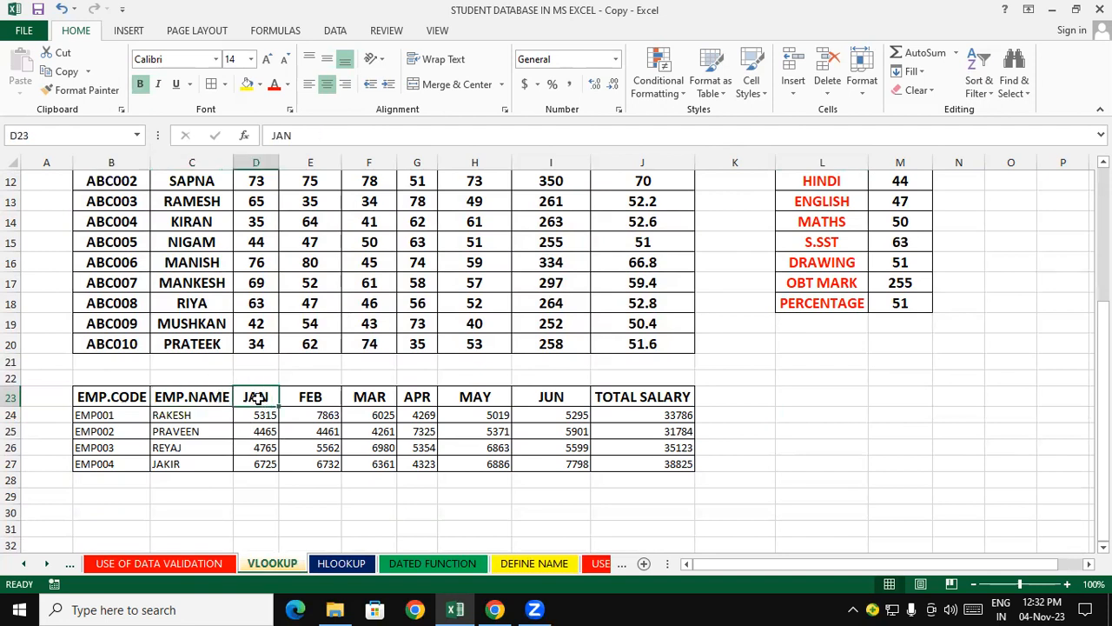
click(313, 396)
click(370, 398)
click(408, 395)
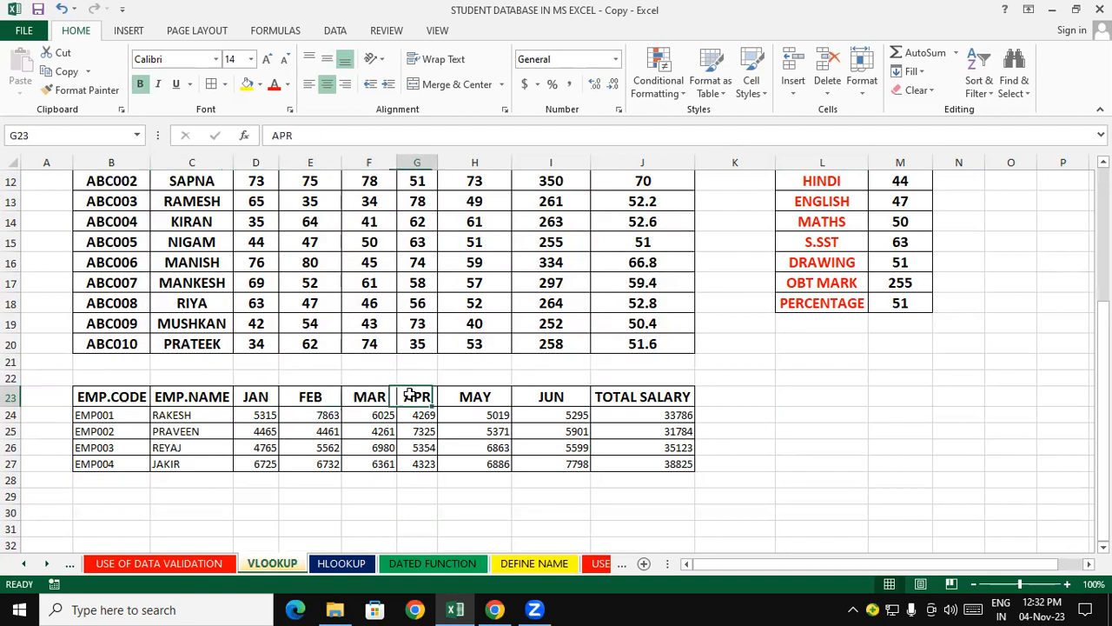
click(492, 398)
click(545, 393)
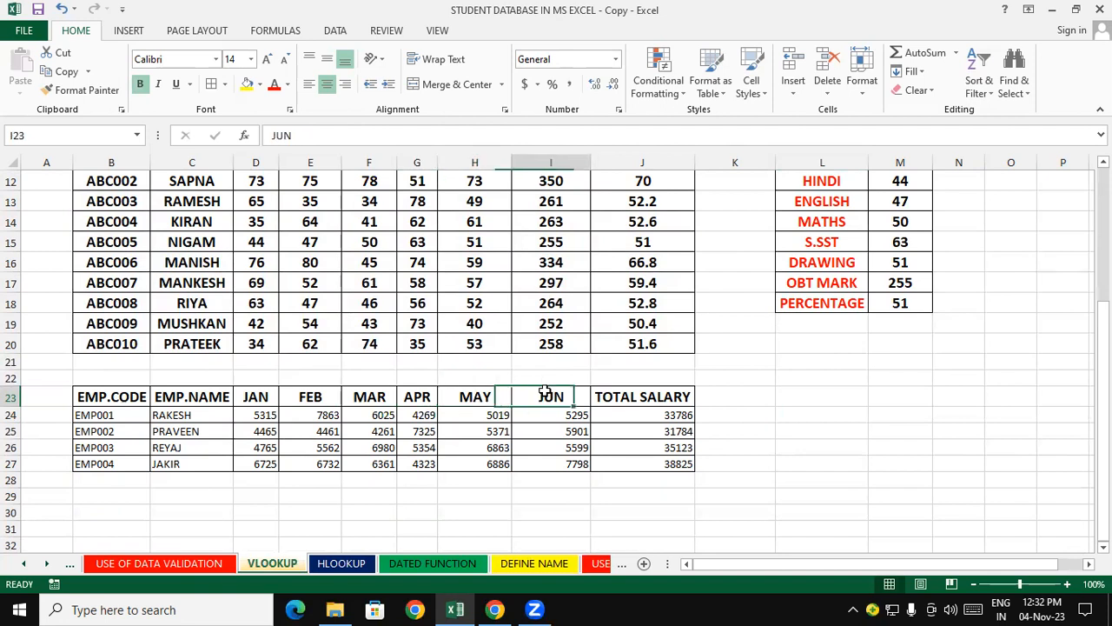
click(774, 424)
click(682, 417)
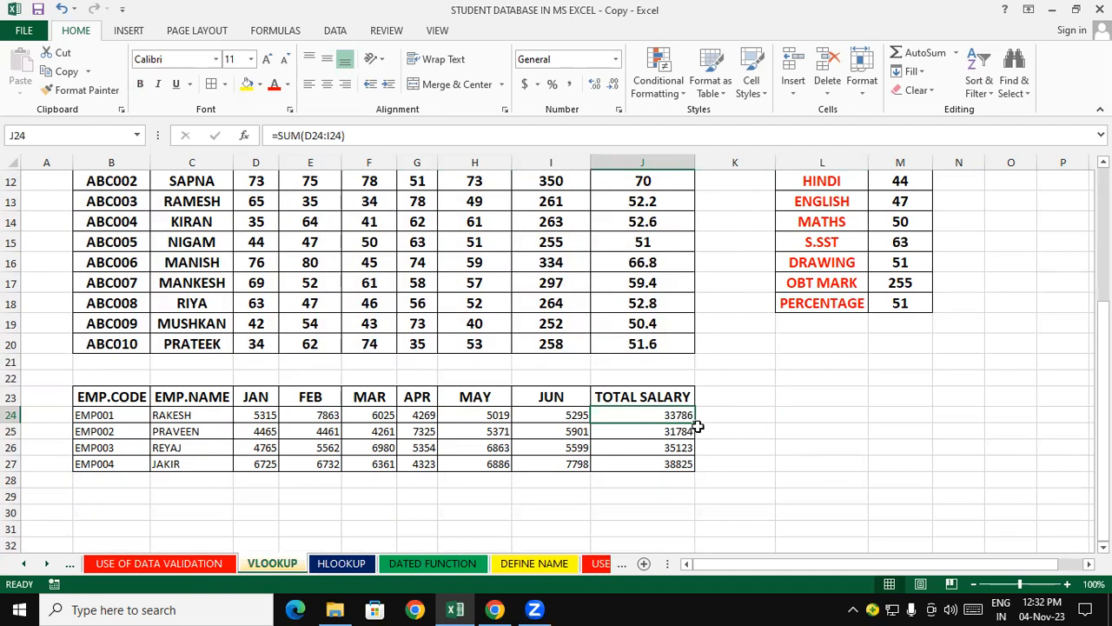
click(845, 395)
- Copy the heading format of B23 onto the employee records in B24:J27
click(122, 393)
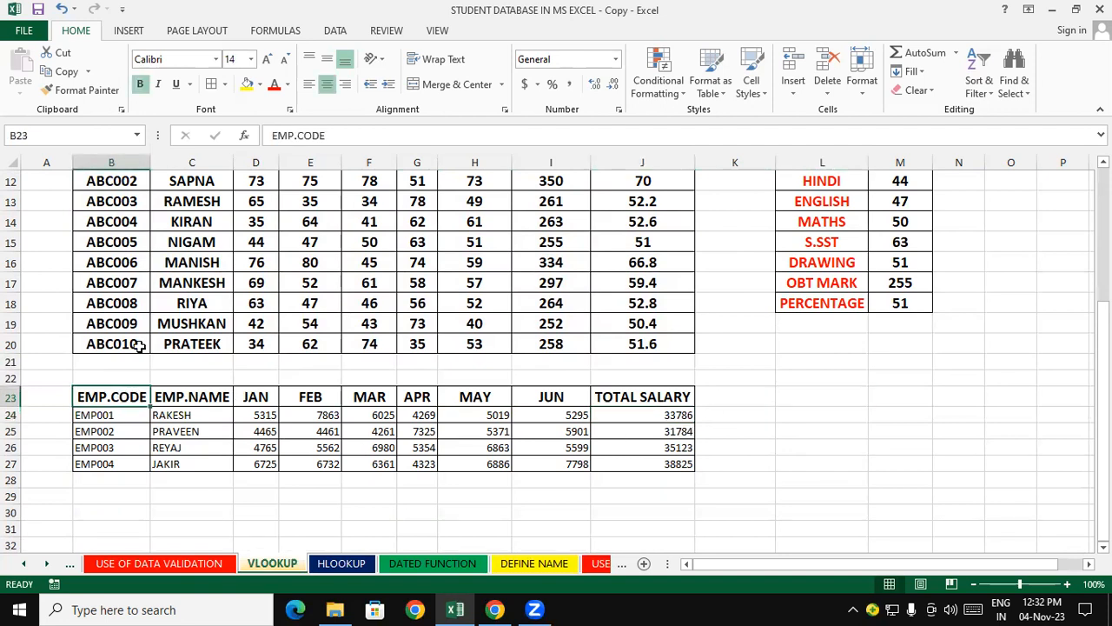
click(83, 89)
mouse_move(114, 418)
mouse_down()
mouse_move(293, 461)
mouse_move(661, 465)
mouse_up()
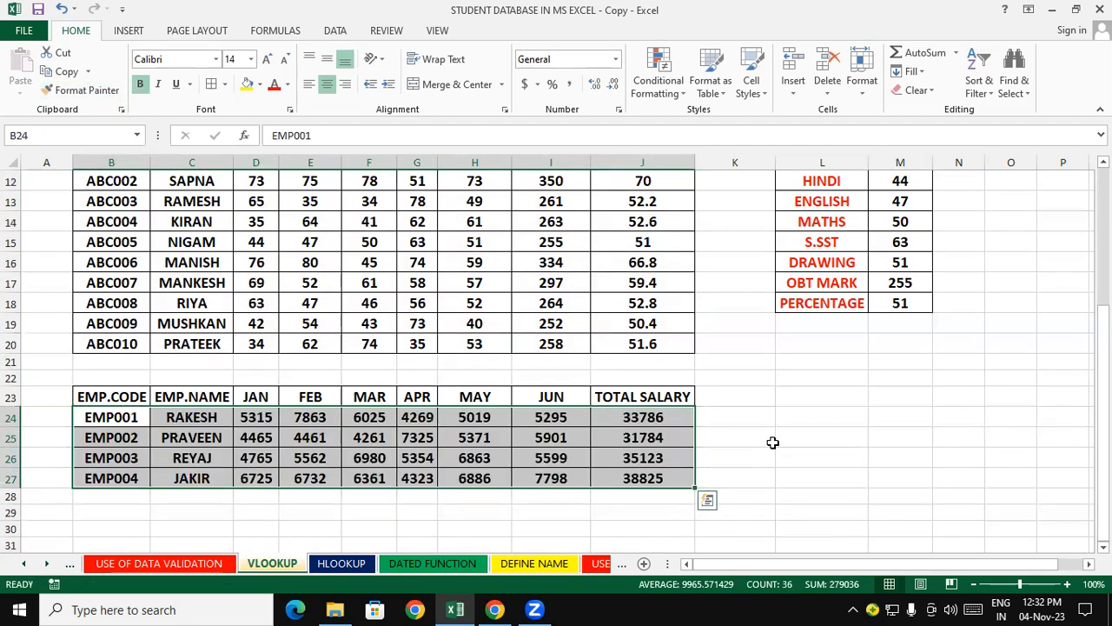
click(772, 443)
- Review the first employee's record cell by cell, and compare the data ranges of the marks and salary tables
click(120, 417)
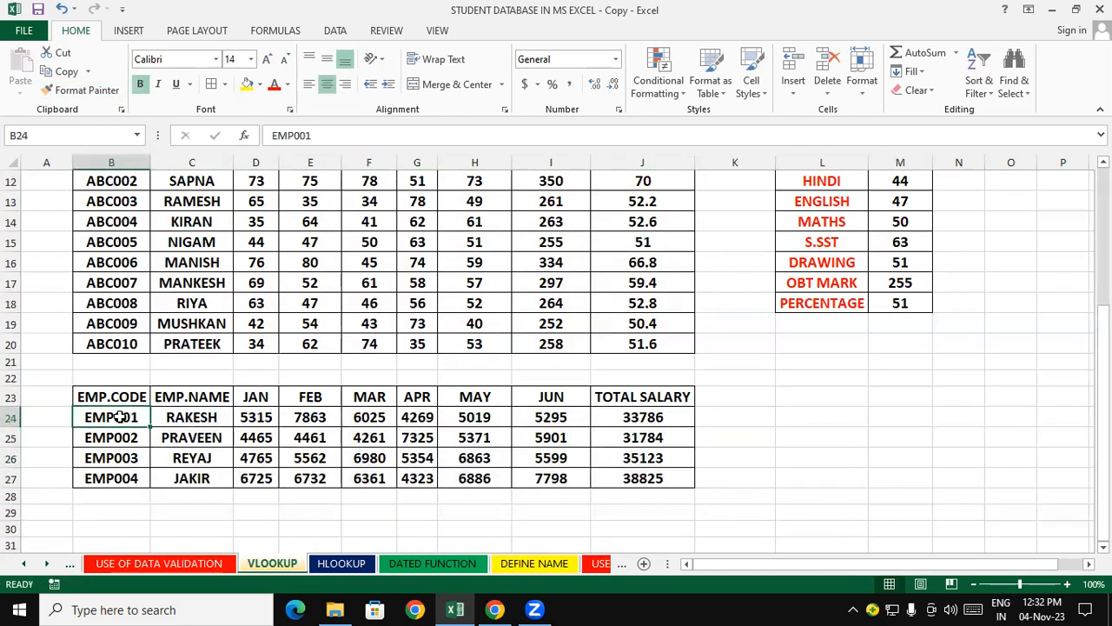
click(813, 435)
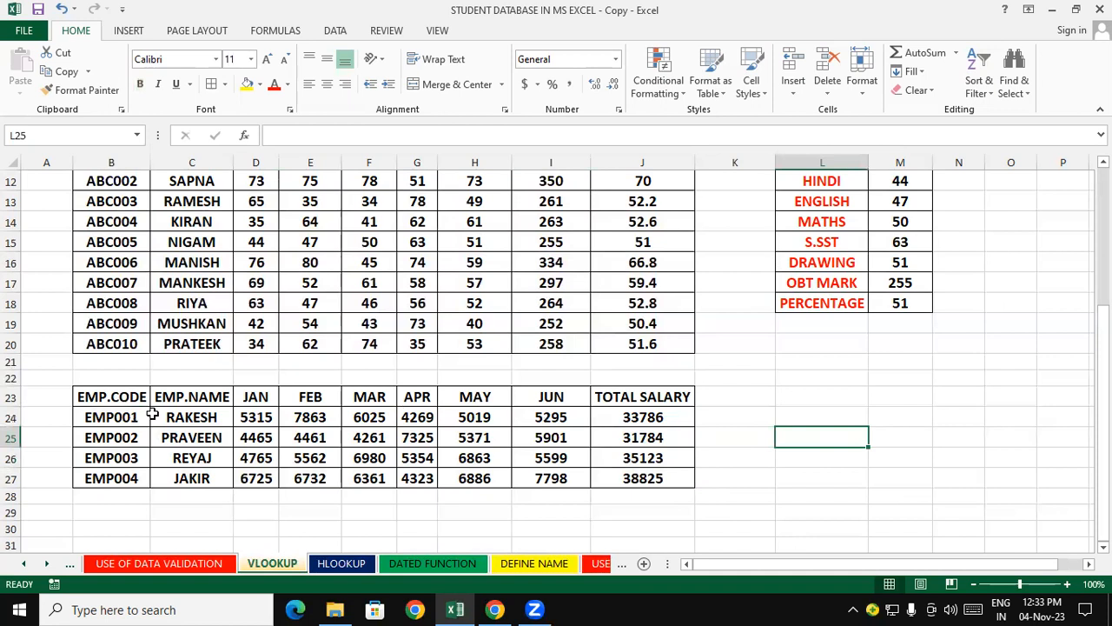
click(180, 418)
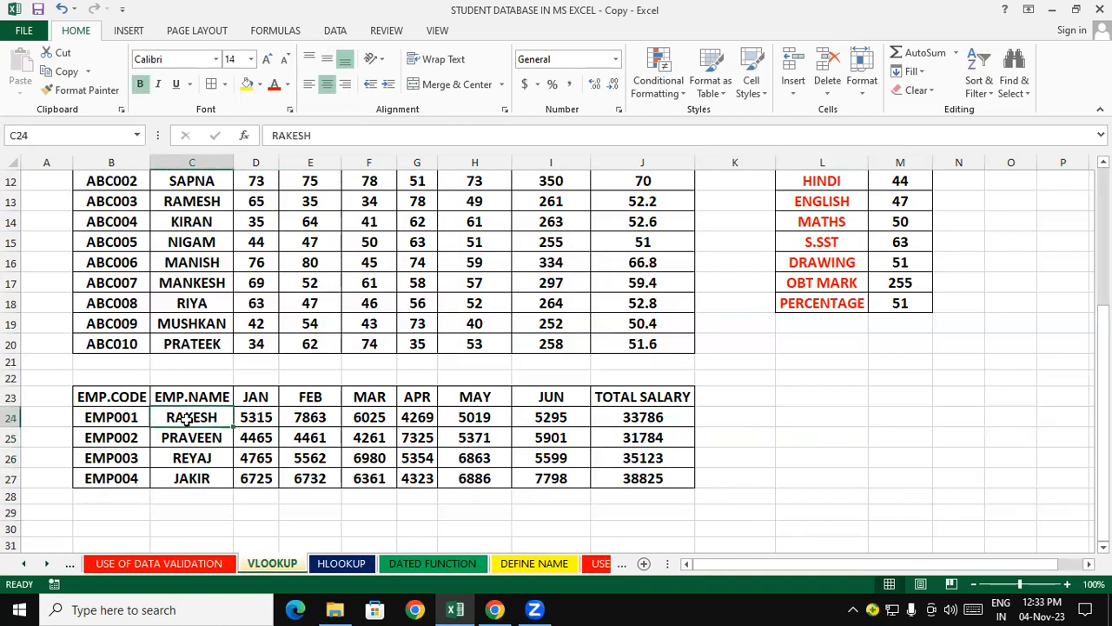
click(260, 417)
click(322, 419)
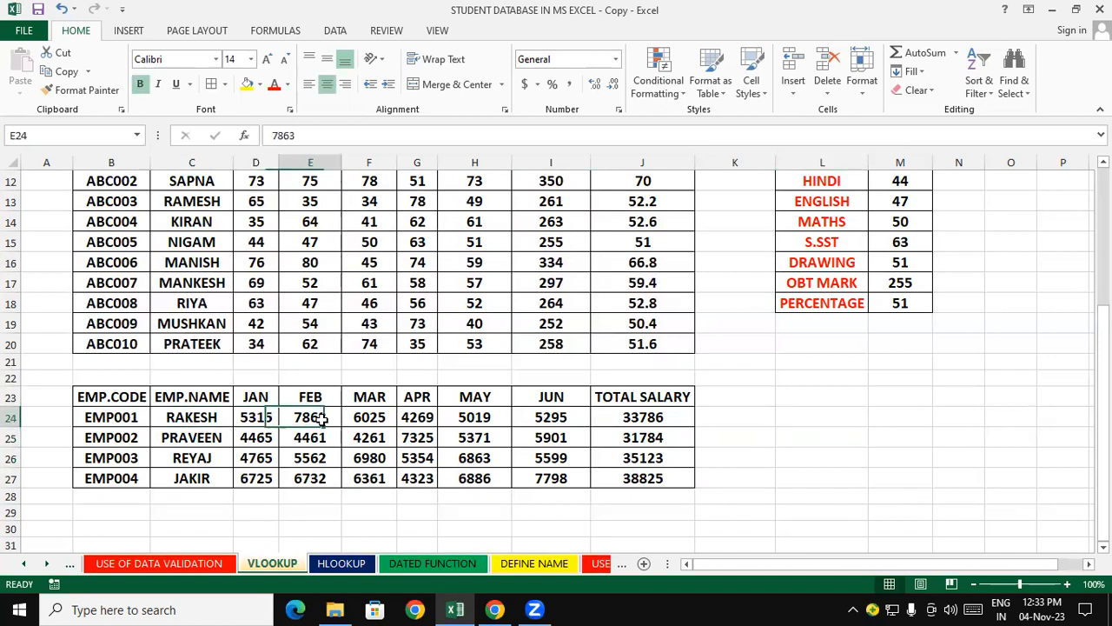
click(445, 440)
click(798, 431)
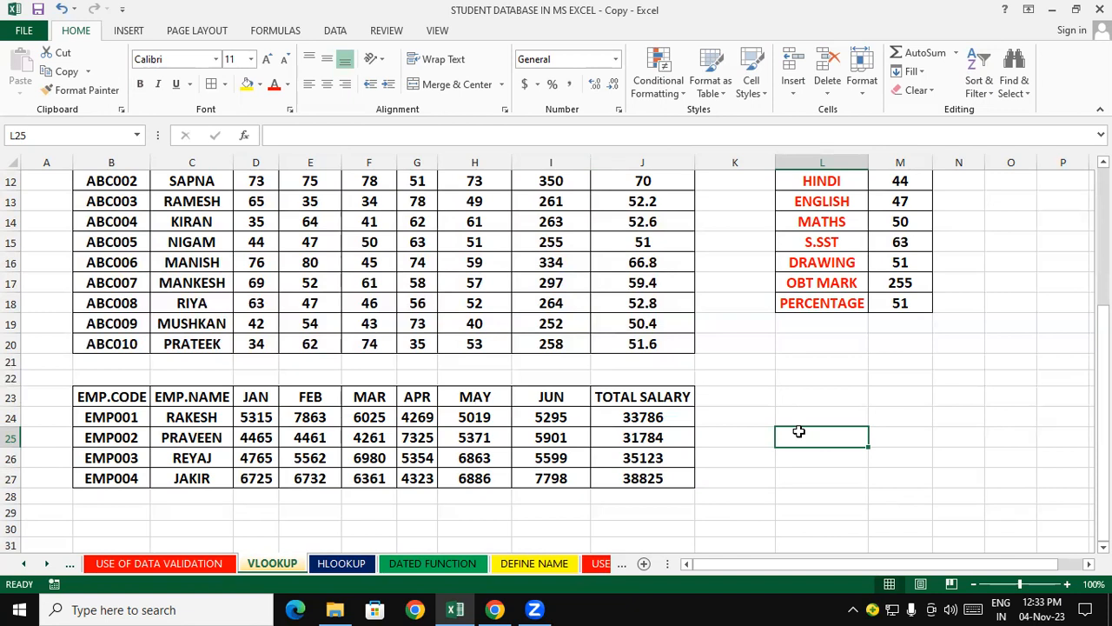
click(806, 348)
drag(116, 246, 603, 304)
drag(135, 415, 654, 456)
click(894, 467)
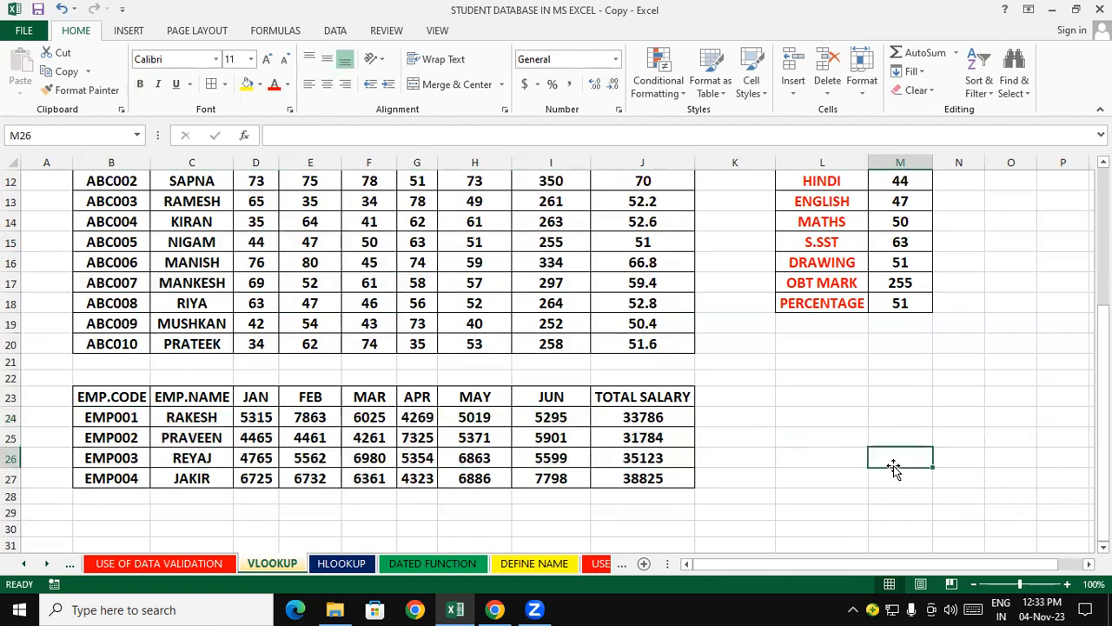
- Copy the salary table headings B23:J23, paste them transposed from L21 downward, and autofit column L
drag(140, 398, 622, 403)
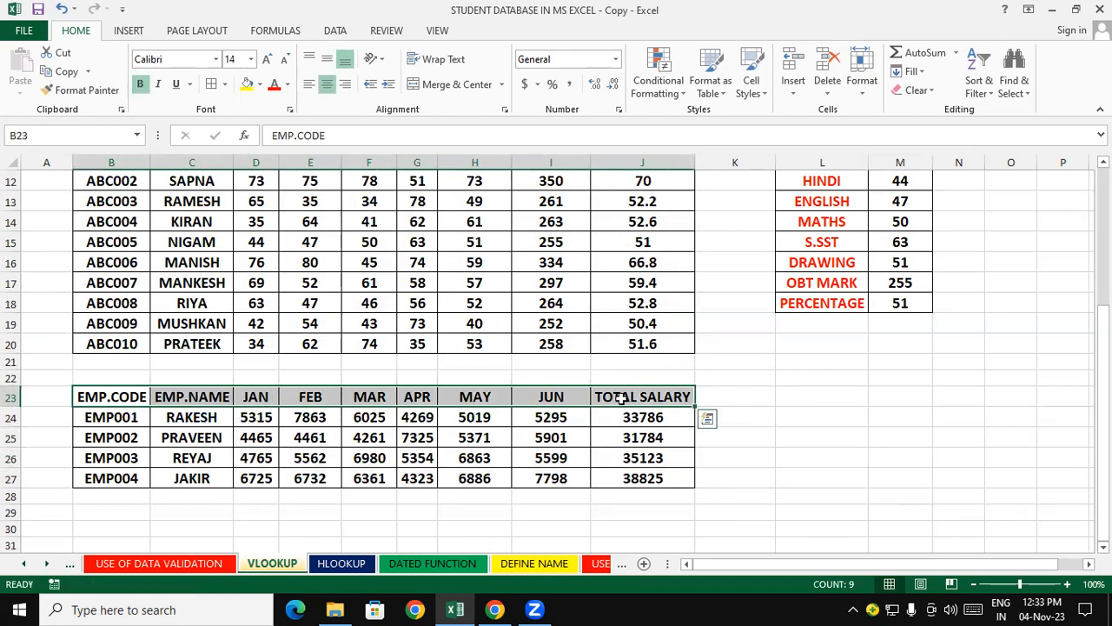
right_click(623, 401)
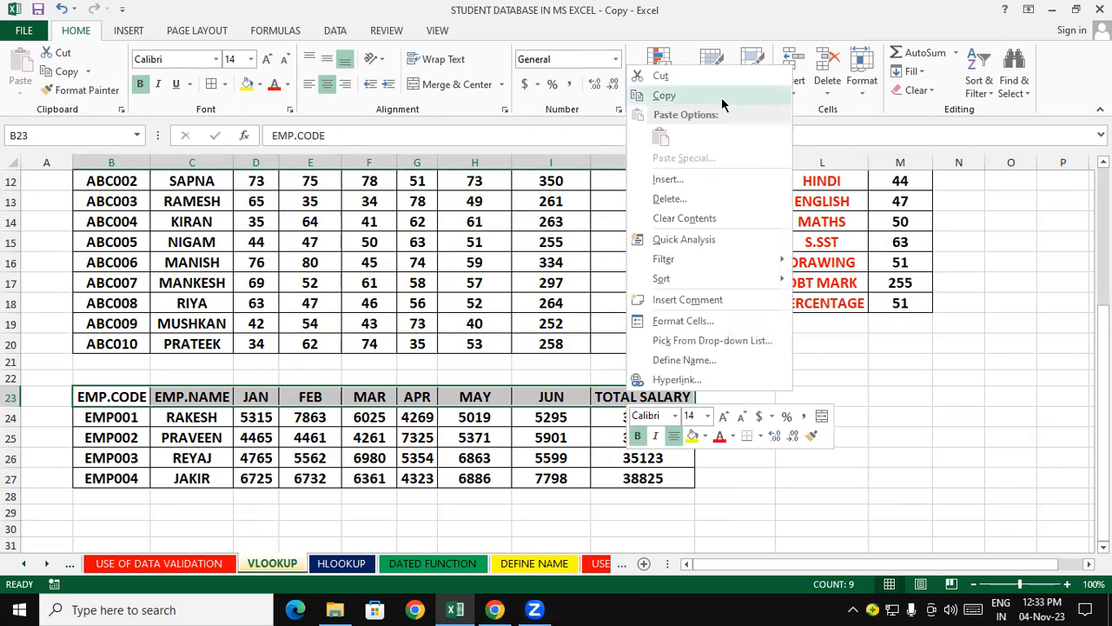
click(664, 95)
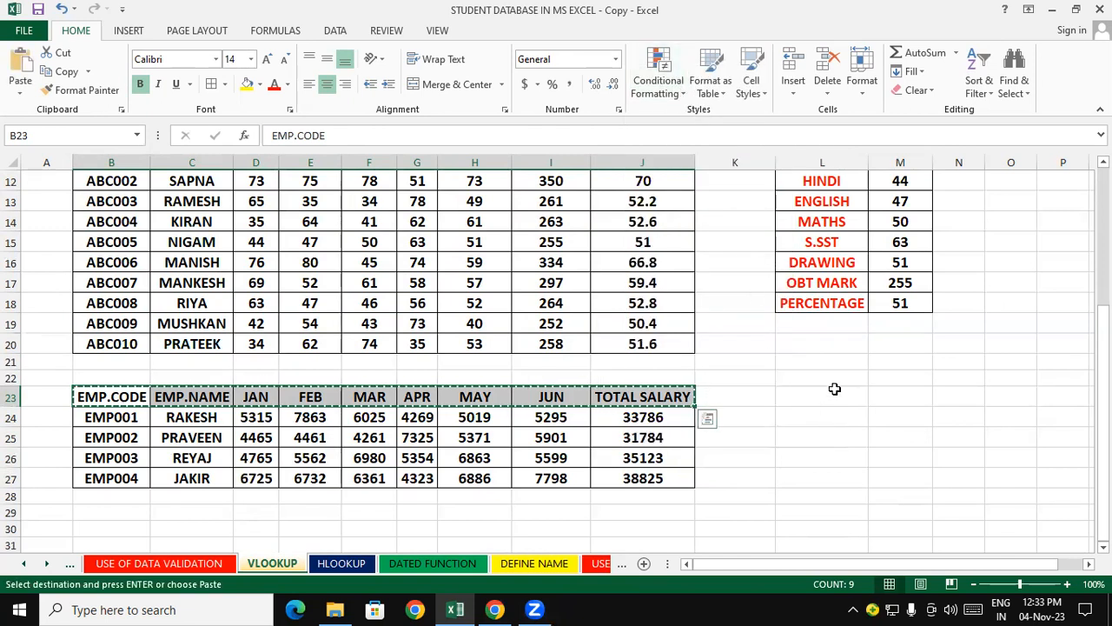
click(828, 360)
right_click(827, 358)
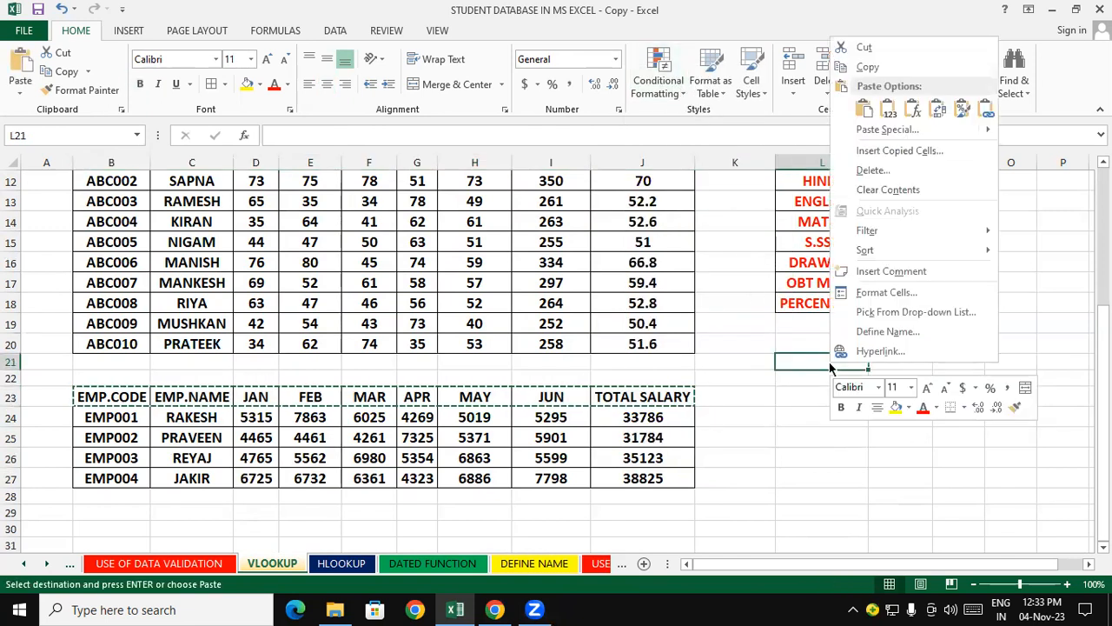
click(897, 130)
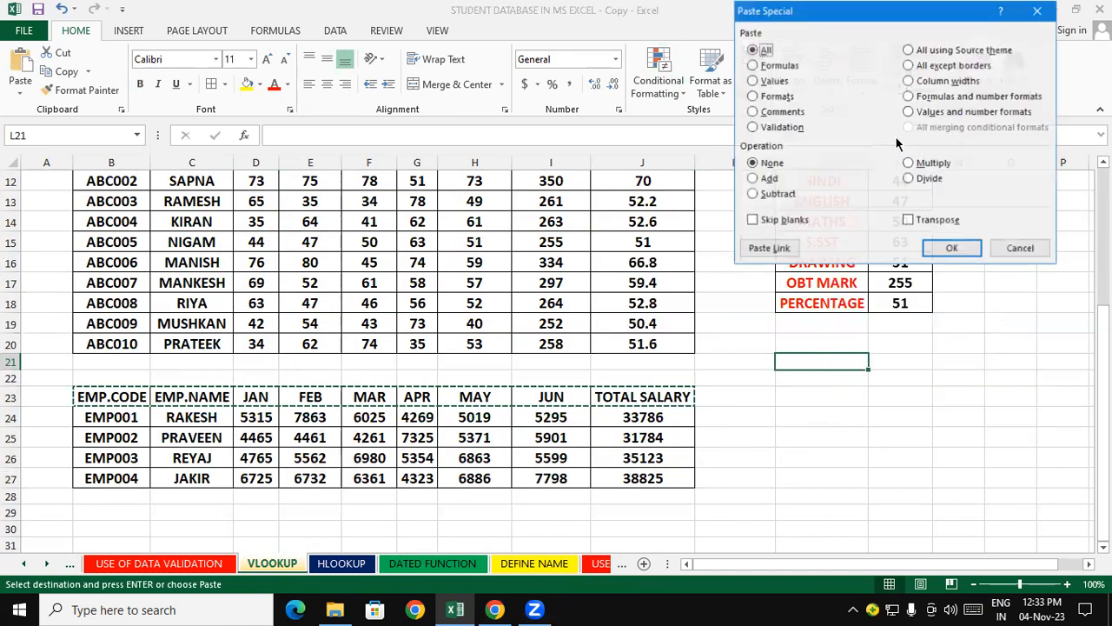
click(922, 222)
click(962, 250)
click(960, 387)
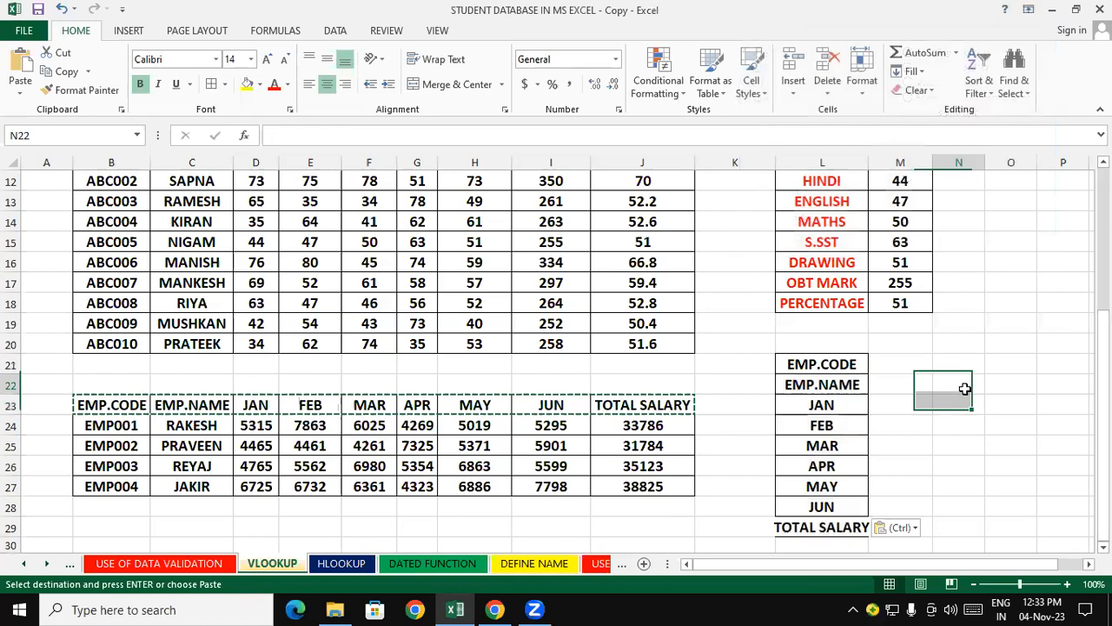
click(821, 365)
double_click(869, 162)
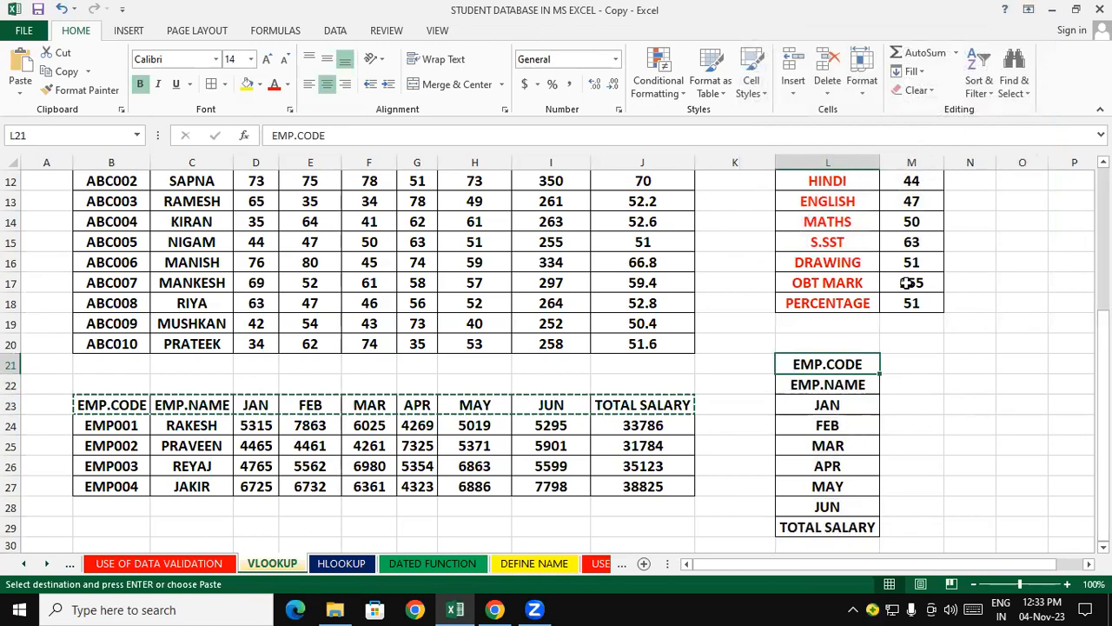
- Copy employee code EMP001 from B24 into M21 beside the EMP.CODE label
click(940, 380)
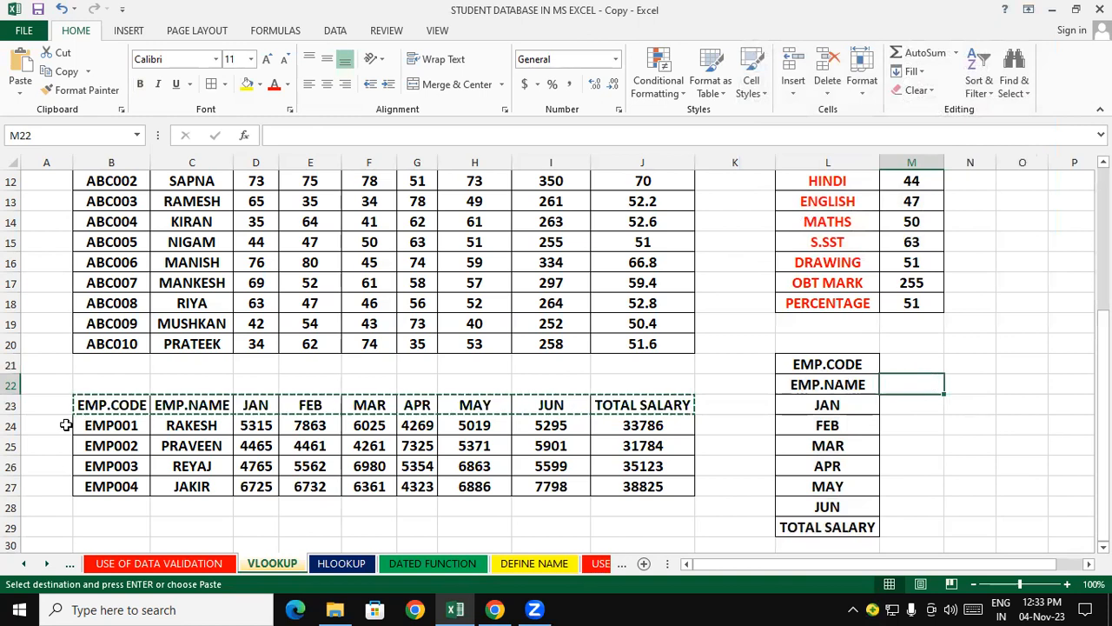
click(94, 427)
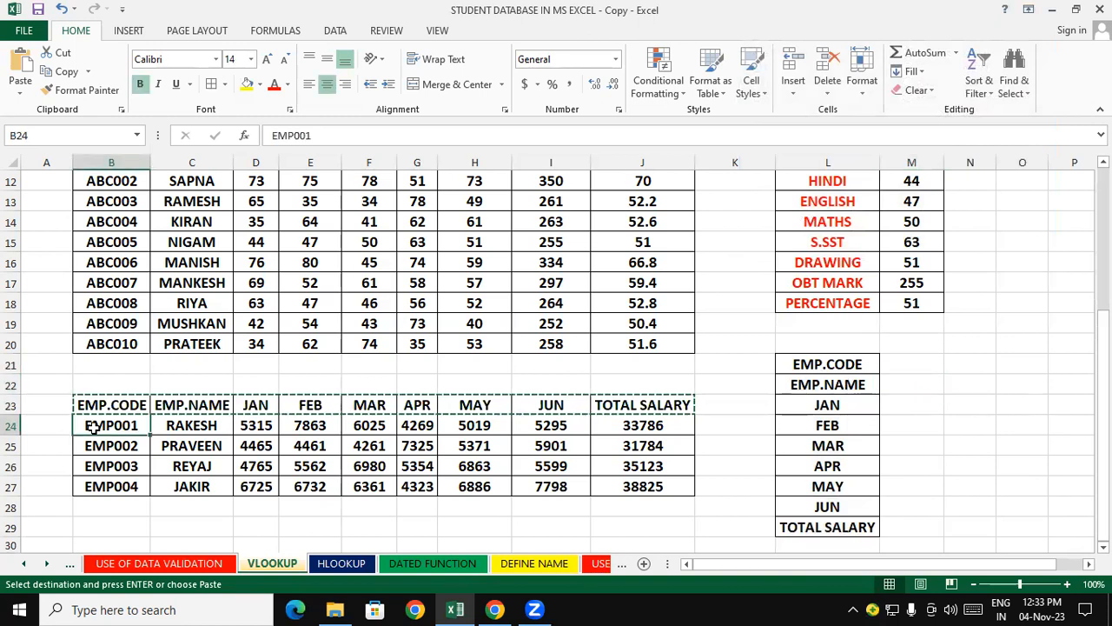
right_click(94, 428)
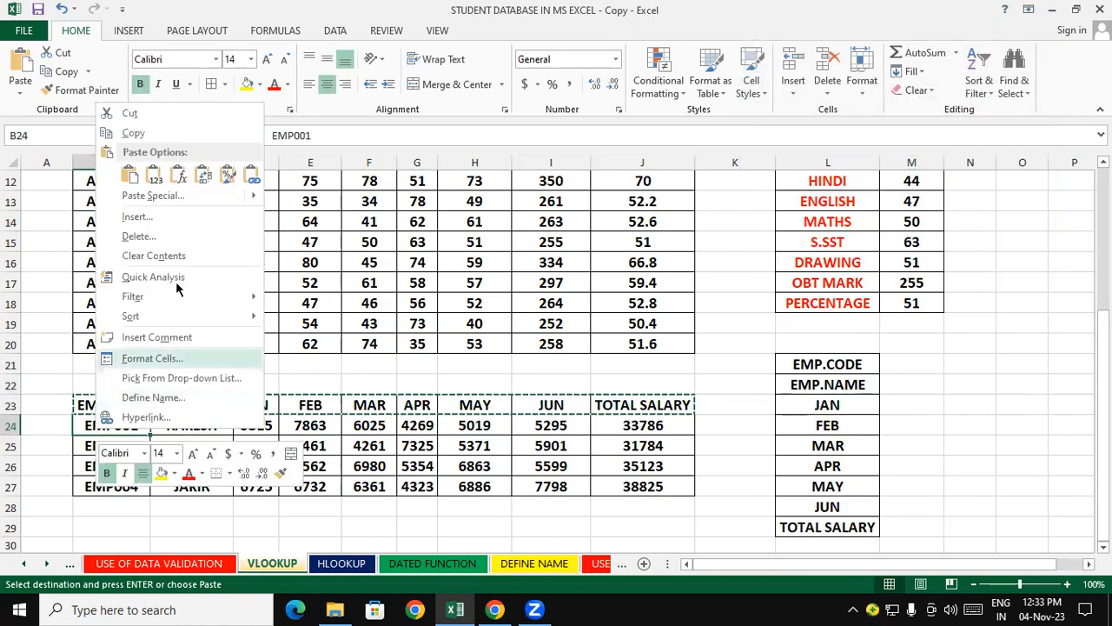
click(159, 132)
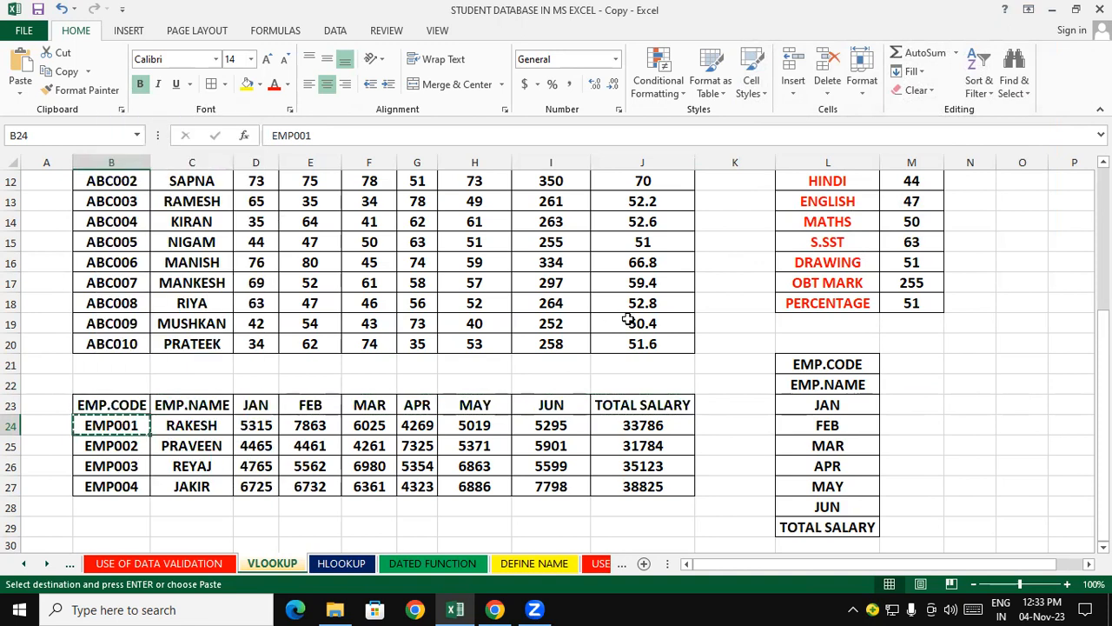
click(921, 361)
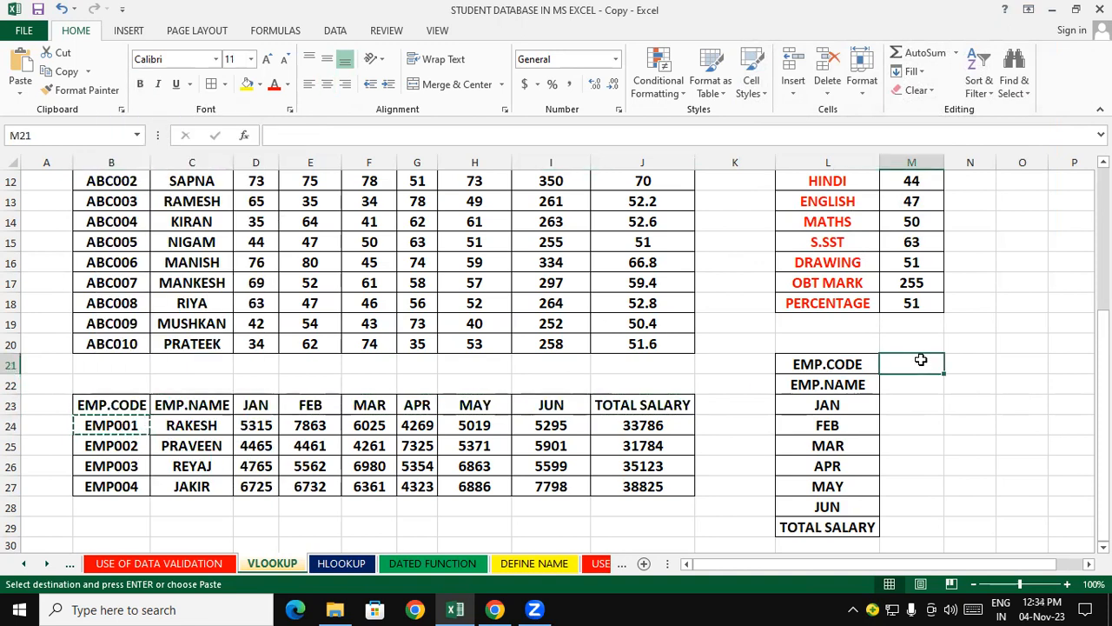
key(ctrl+v)
key(Return)
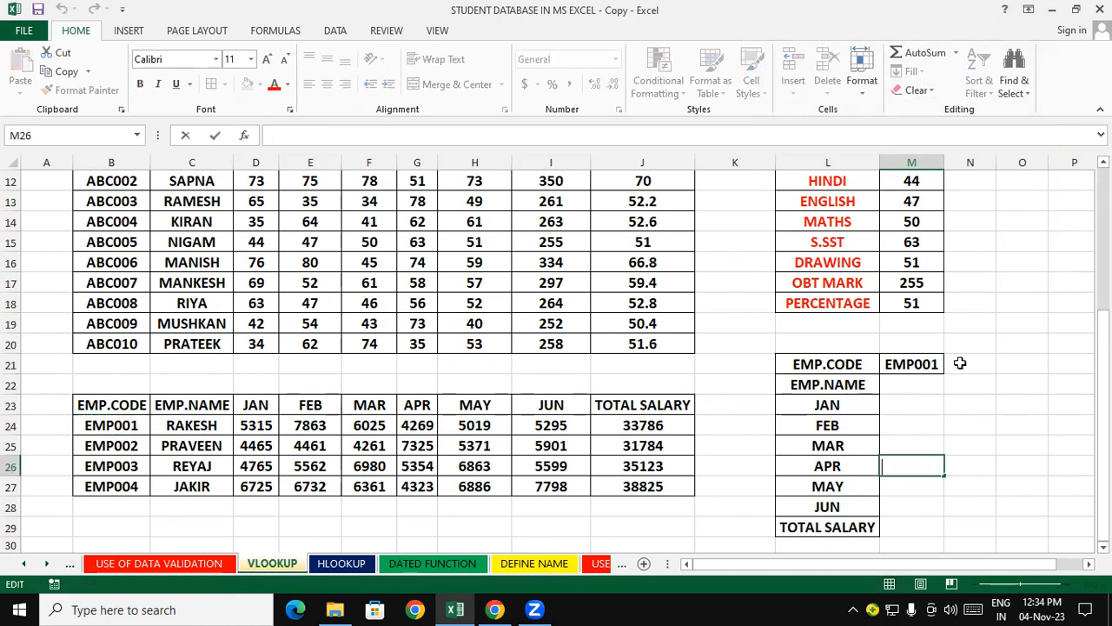
click(956, 363)
- Apply borders to every cell of the employee lookup form L21:M29
drag(792, 361, 930, 526)
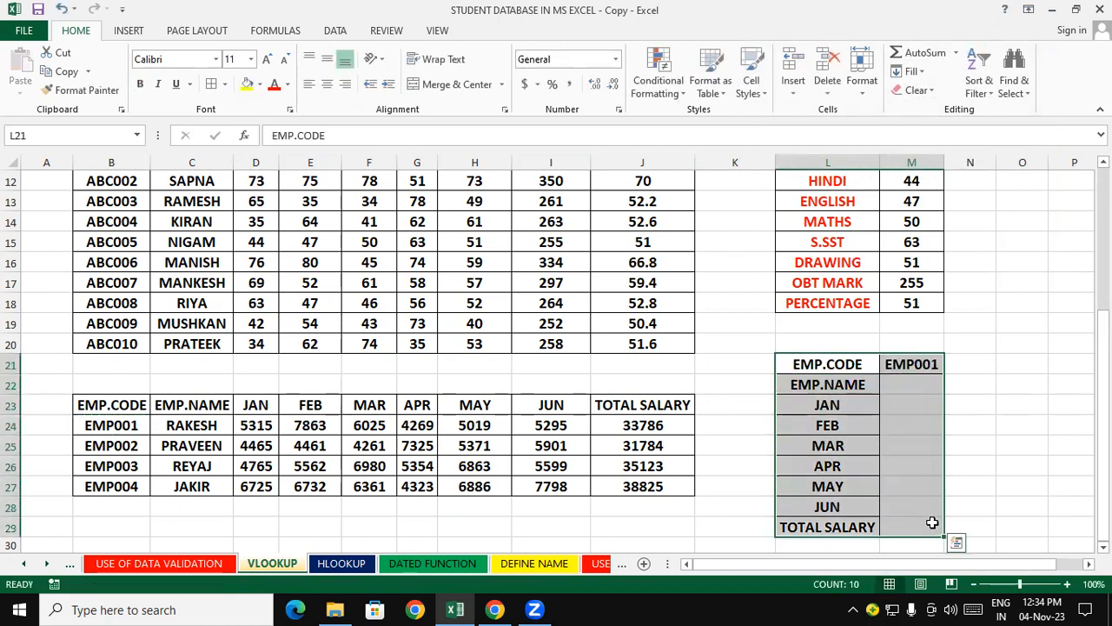
click(210, 84)
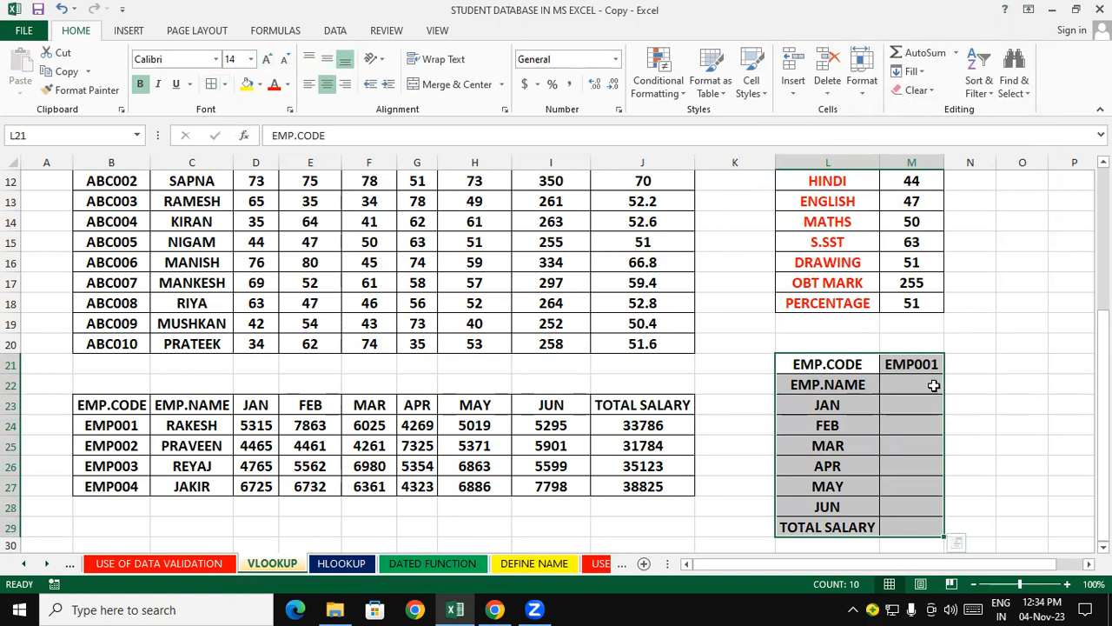
click(1033, 384)
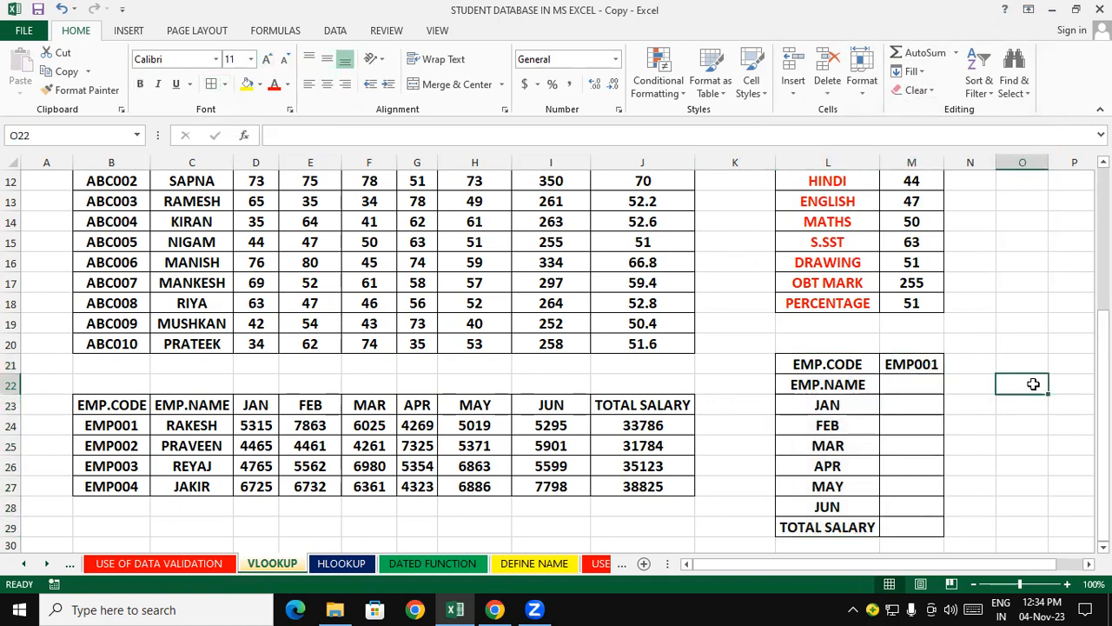
- Enter =VLOOKUP(M21,B23:J27,2,0) in M22 to retrieve the employee name for the code in M21
click(897, 387)
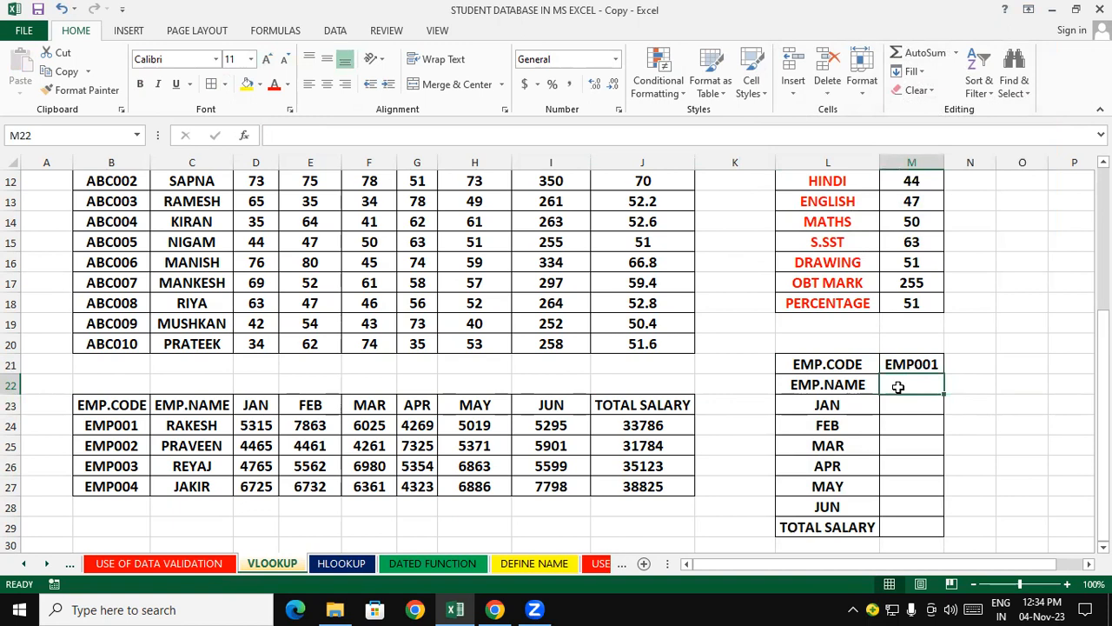
text(=)
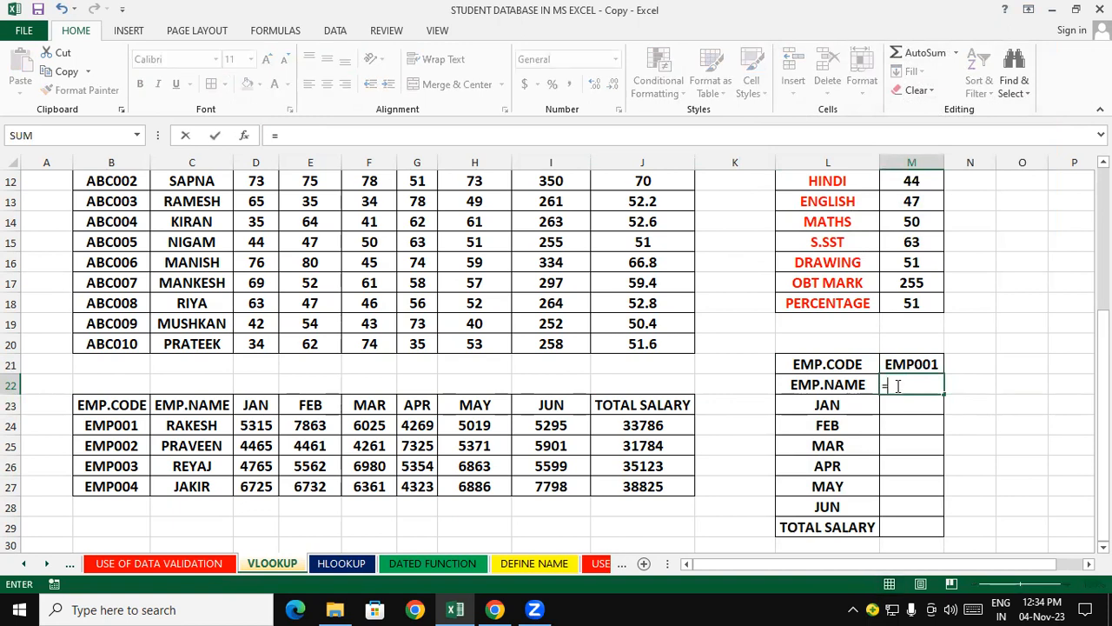
text(vlo)
key(Tab)
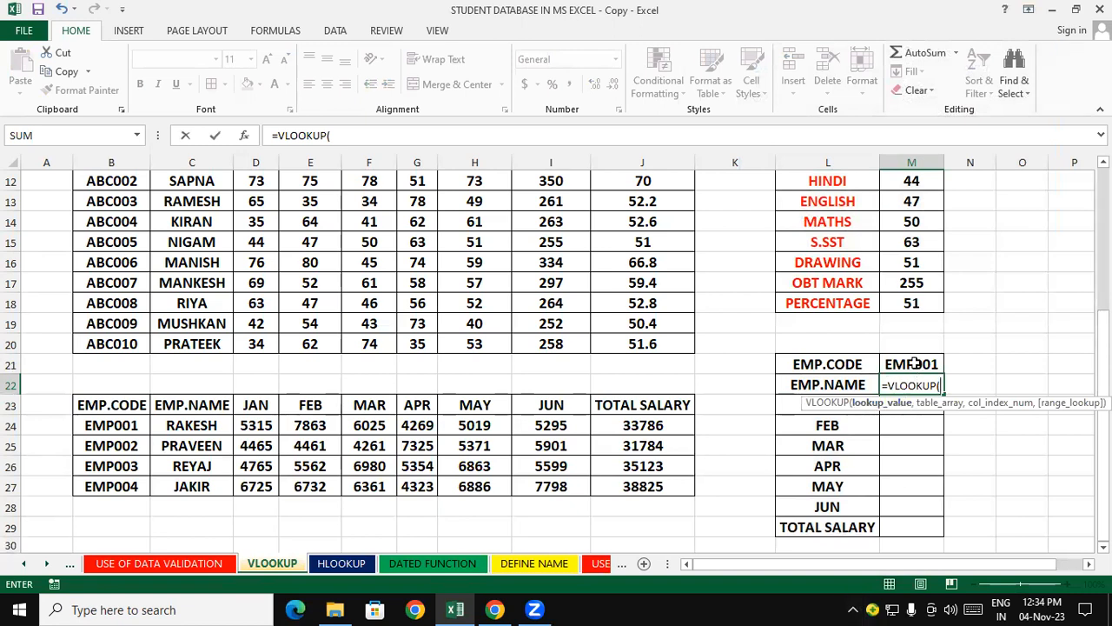
click(915, 363)
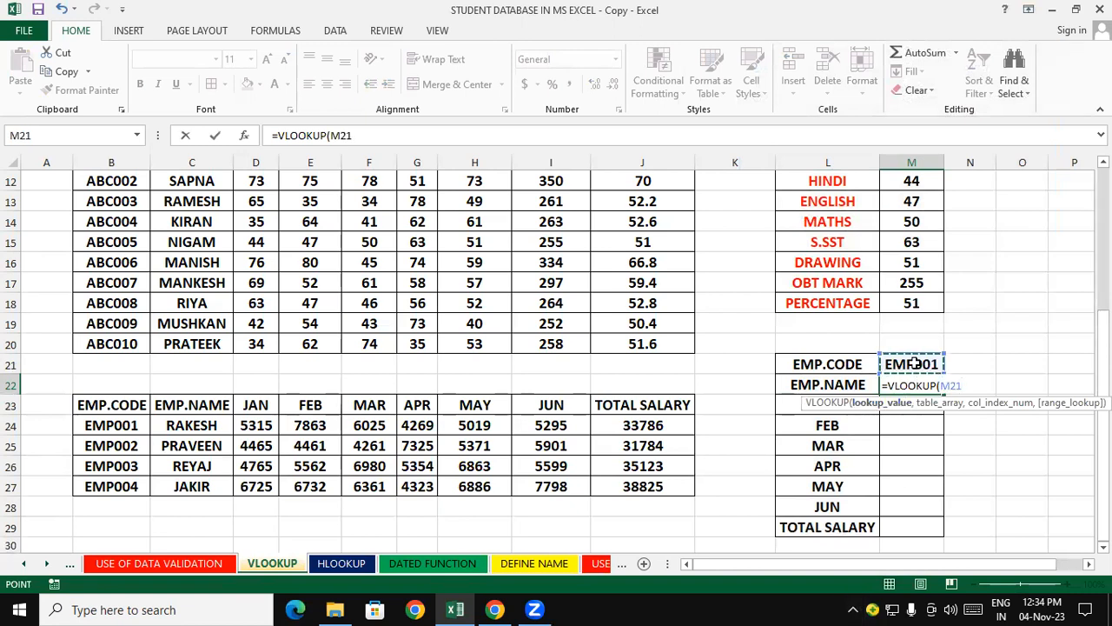
text(,)
drag(130, 404, 695, 478)
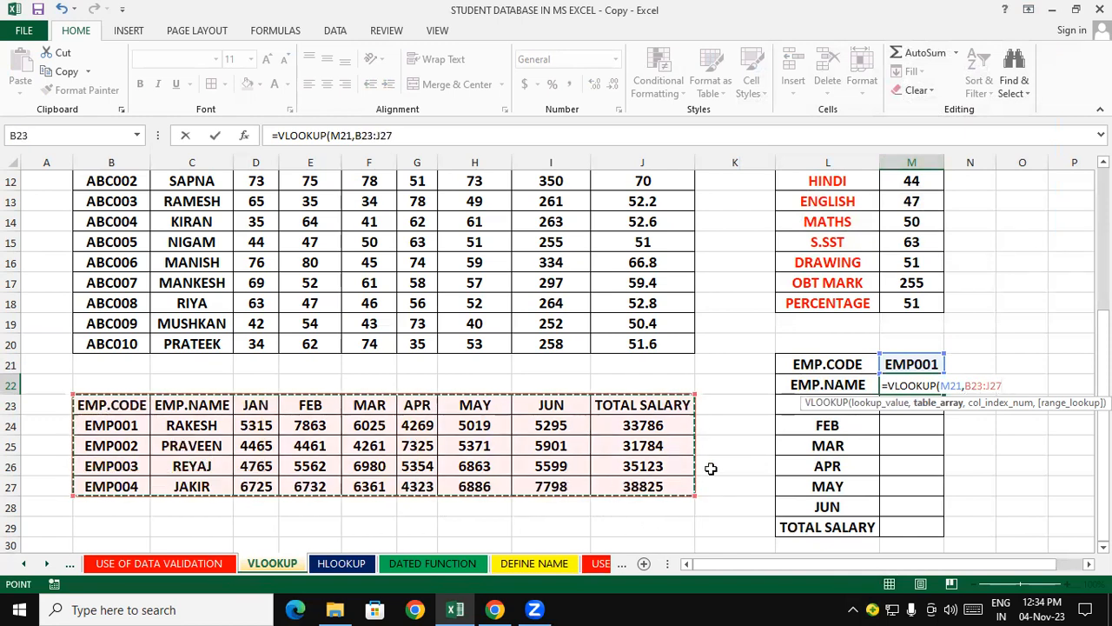
text(,)
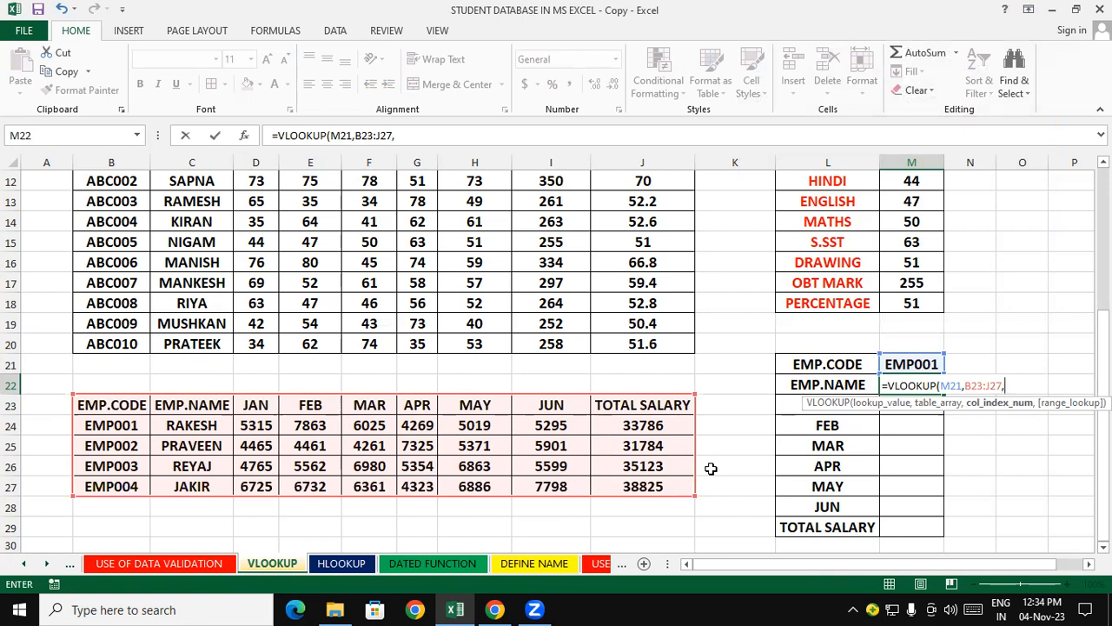
text(2,0)
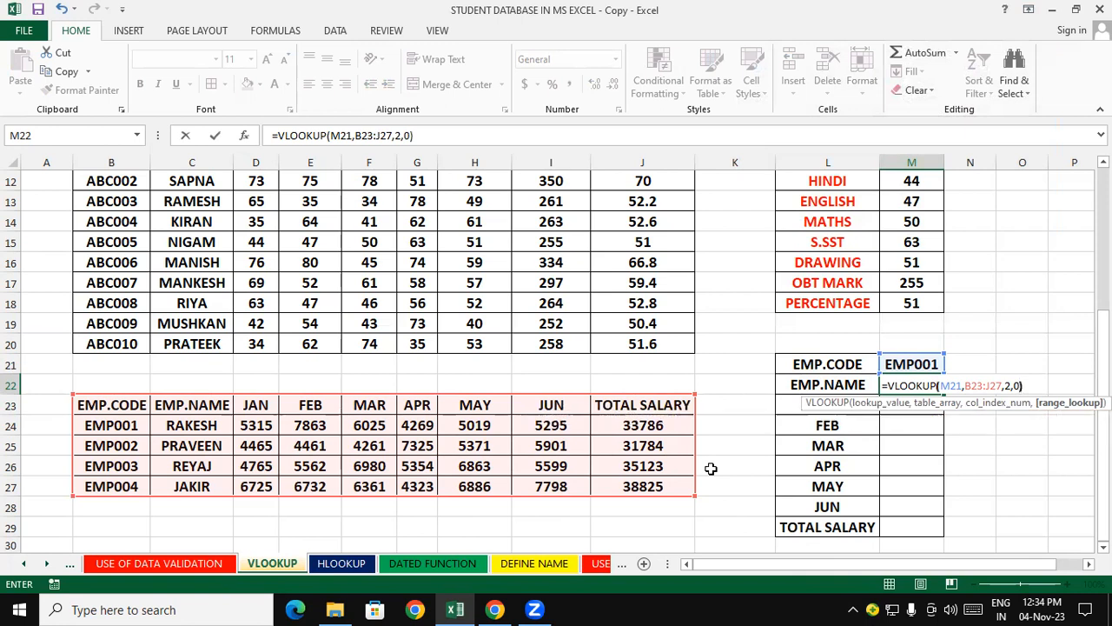
text())
key(Return)
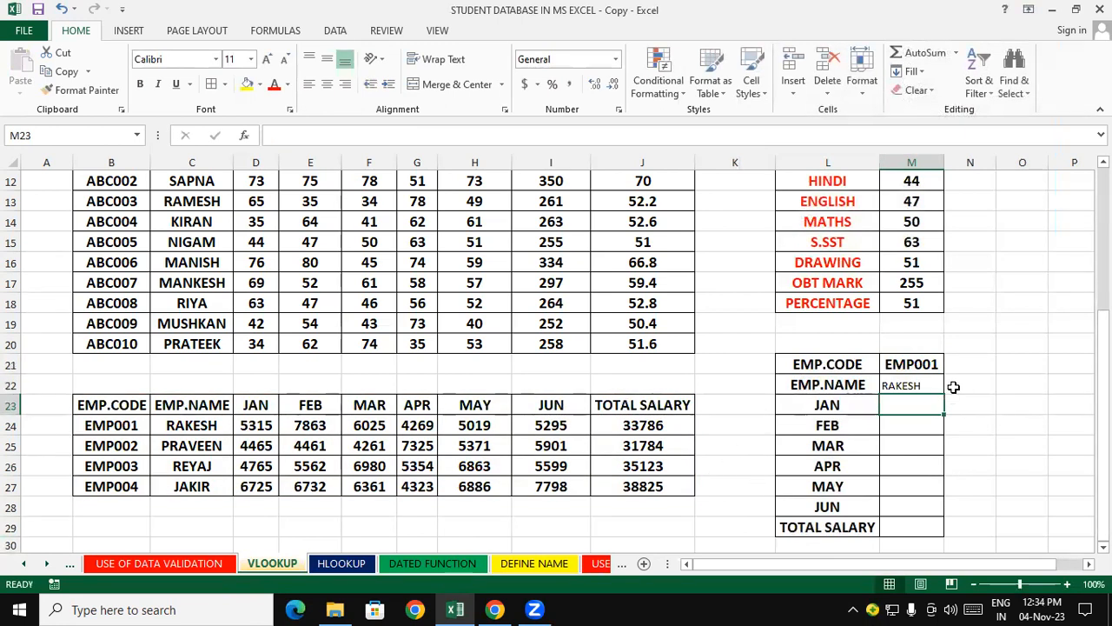
- Copy the formatting of the employee code cell M21 onto M22:M29 with Format Painter
click(908, 366)
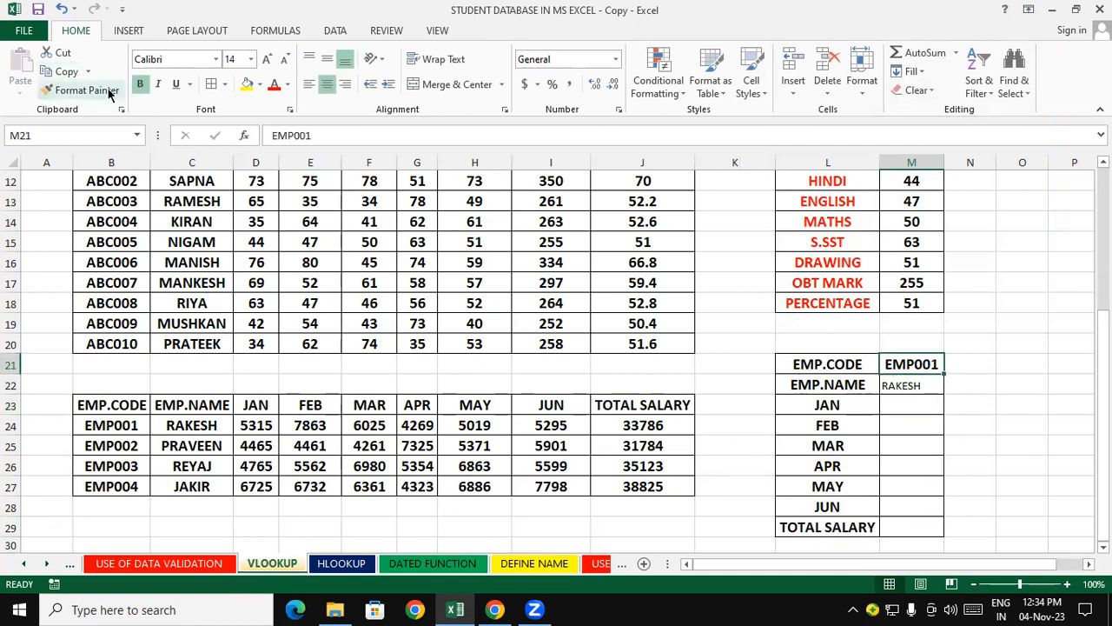
click(80, 90)
mouse_move(890, 388)
mouse_down()
mouse_move(908, 385)
mouse_move(928, 527)
mouse_up()
click(998, 428)
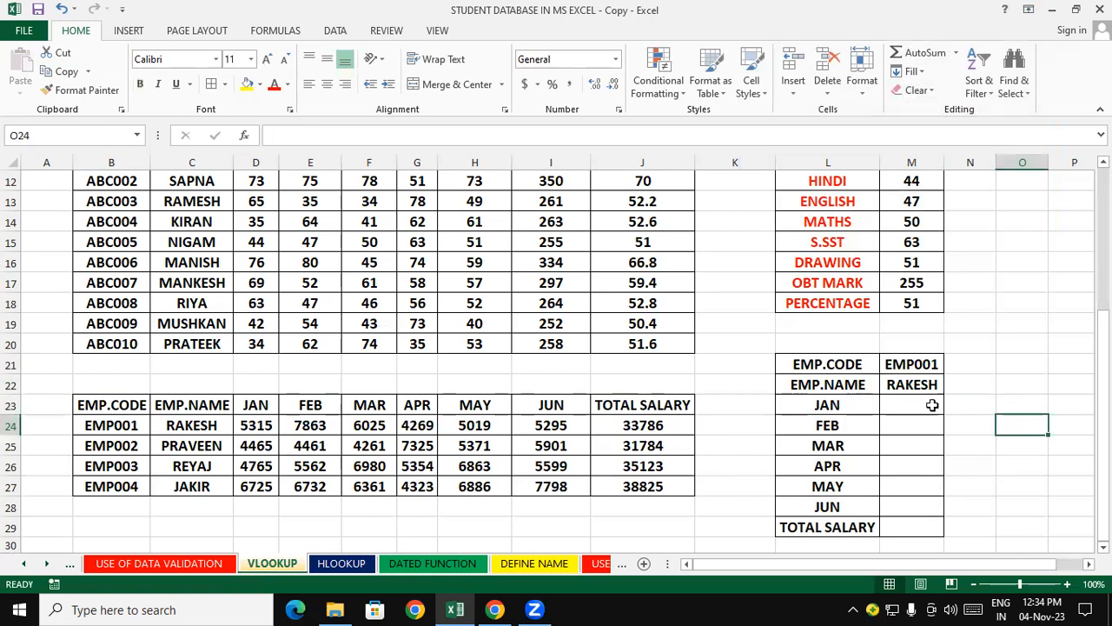
- Enter =VLOOKUP(M21,B23:J27,3,0) in M23 to retrieve the employee's JAN salary
click(931, 405)
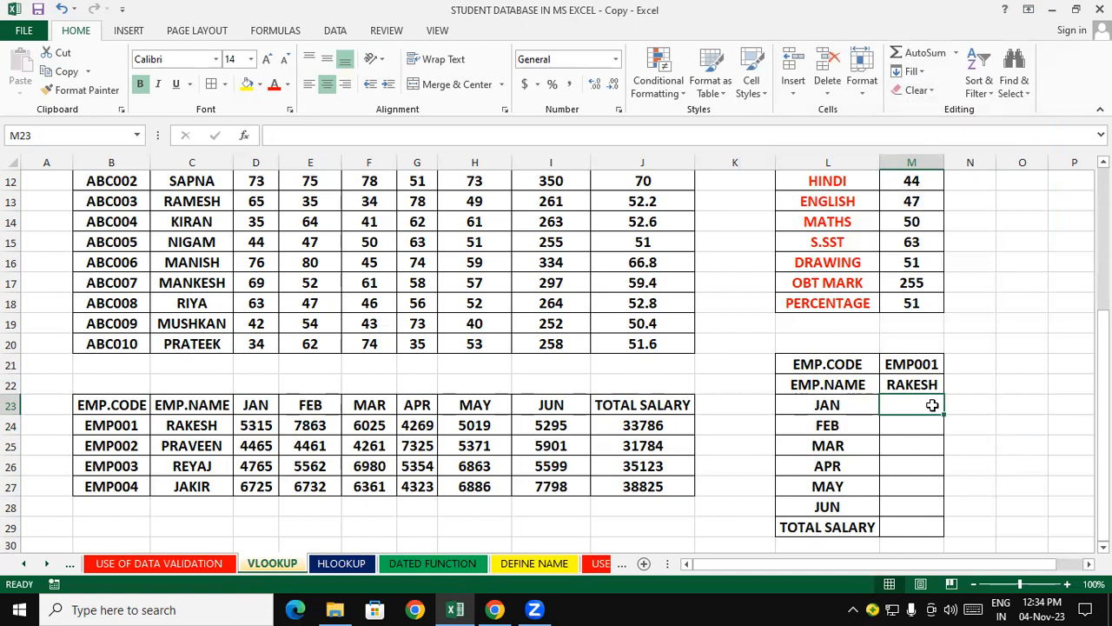
text(=vlookup)
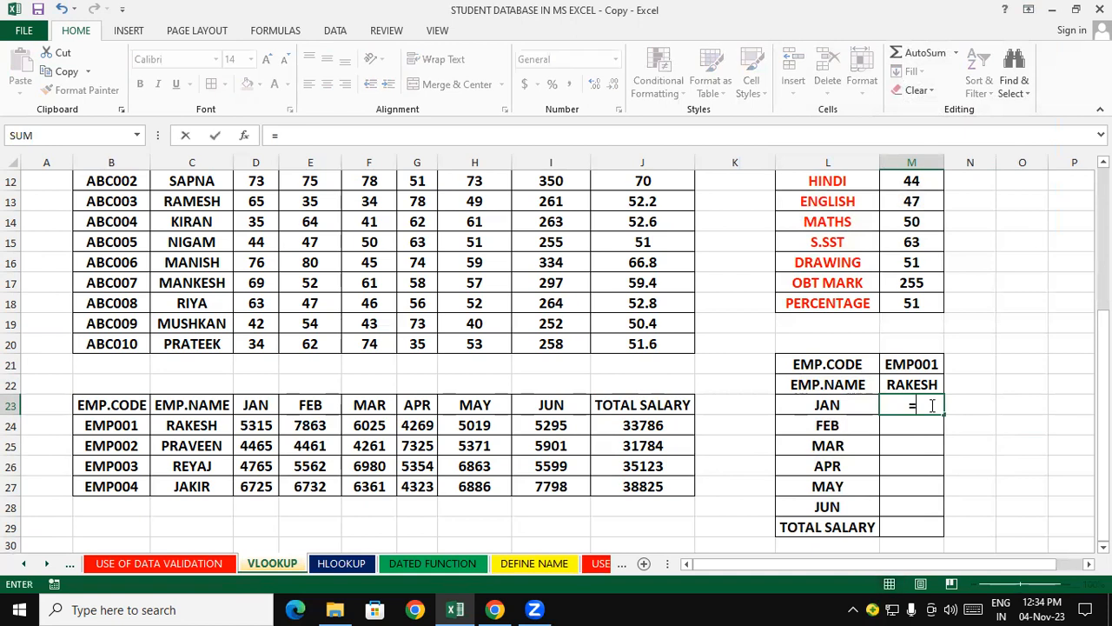
key(Tab)
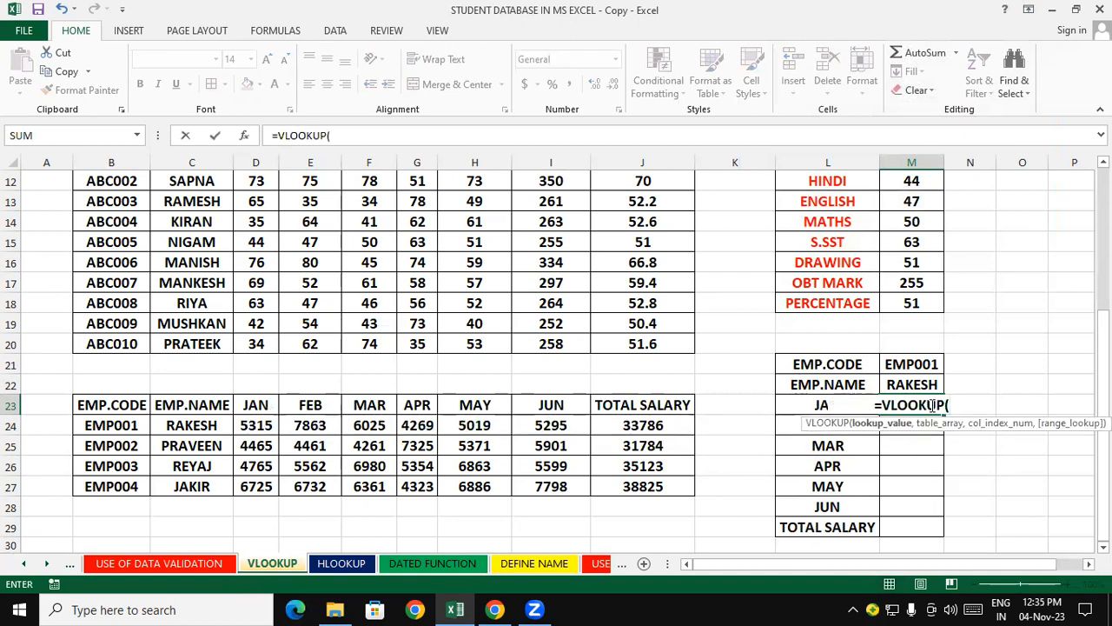
click(924, 357)
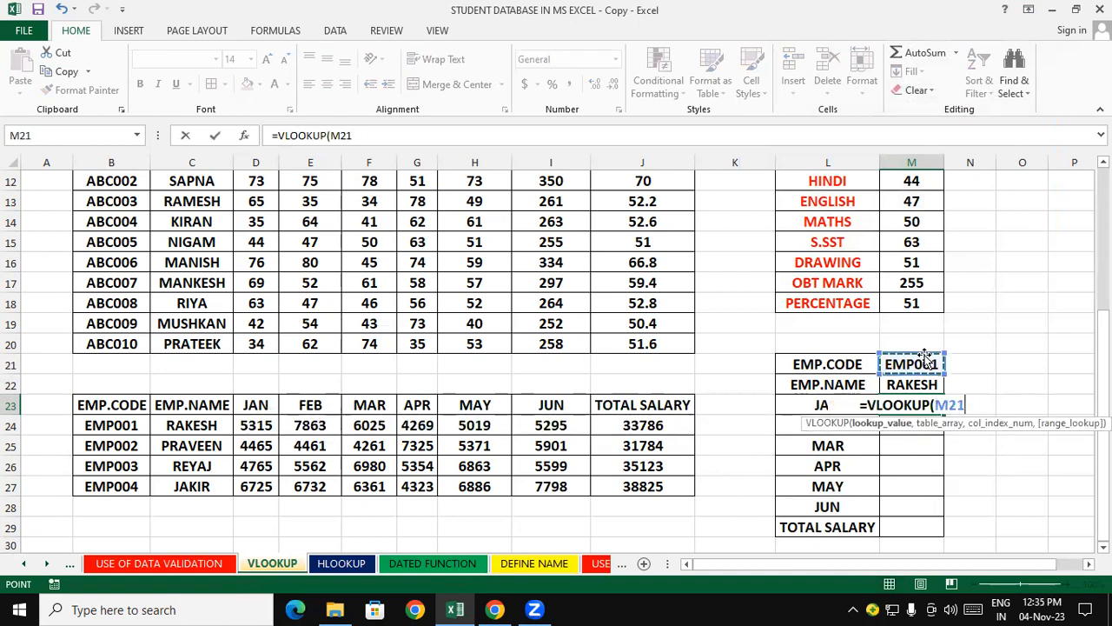
text(,)
drag(98, 395, 660, 487)
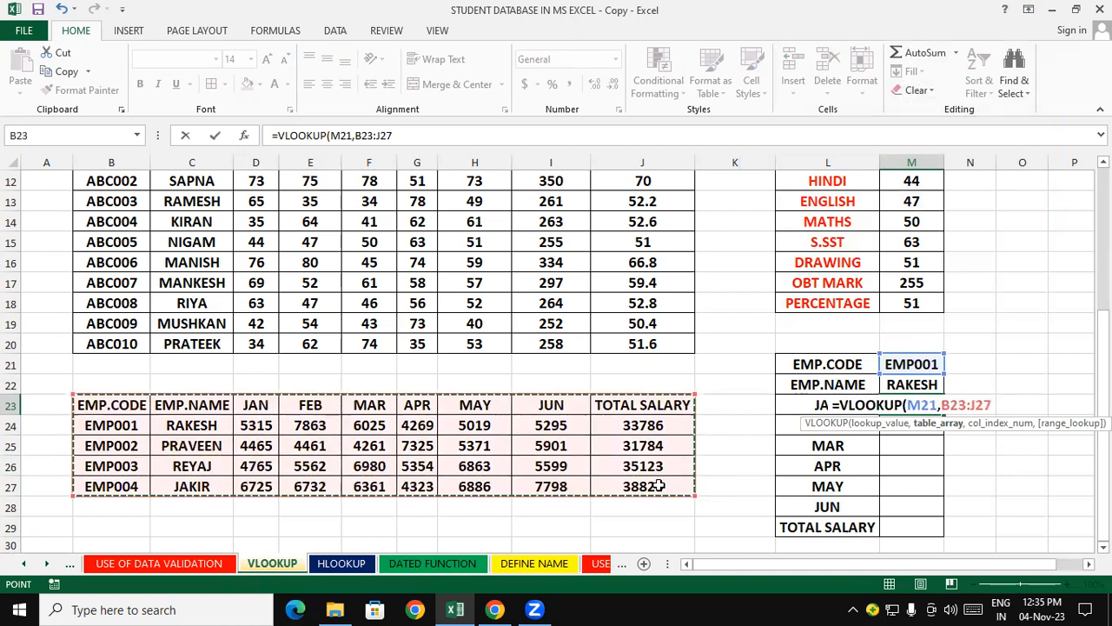
text(,)
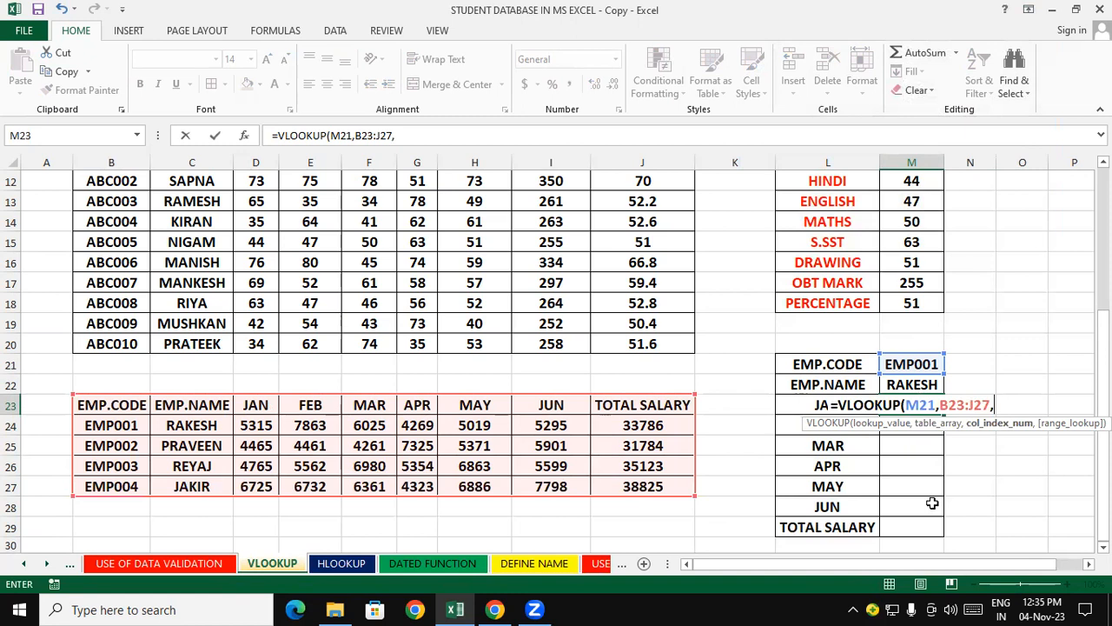
text(3,0))
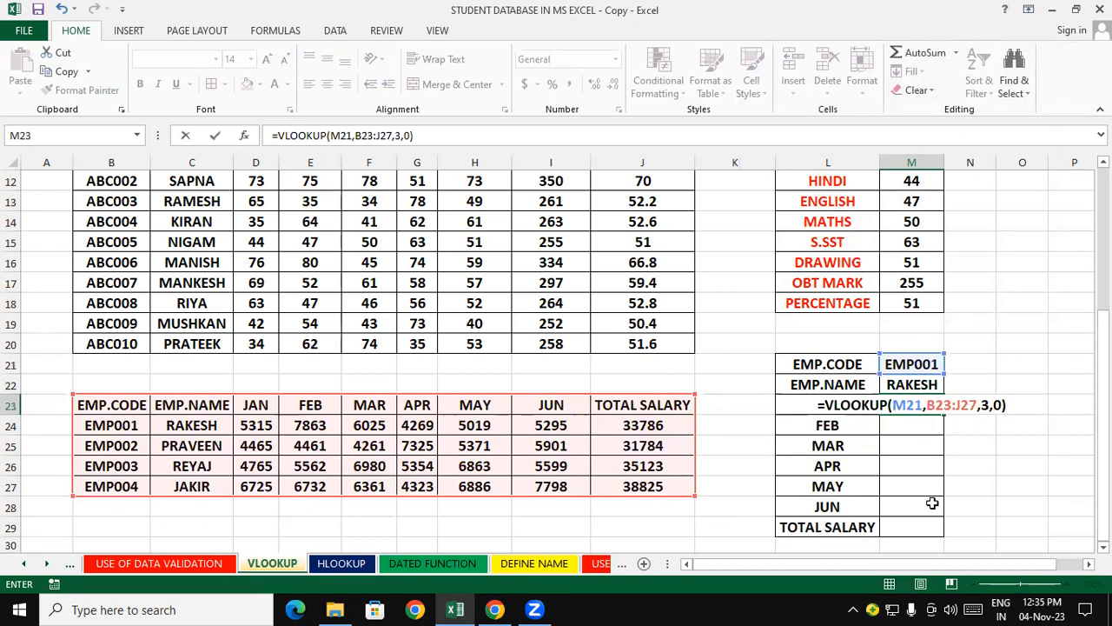
key(Return)
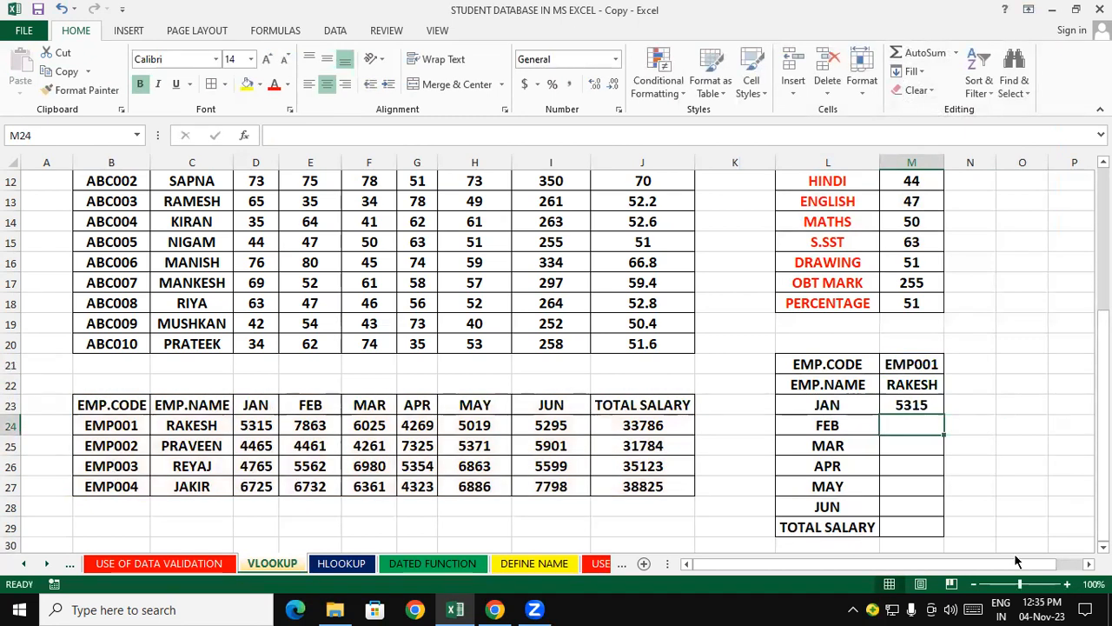
- Enter =VLOOKUP(M21,B23:J27,4,0) in M24 to retrieve the employee's FEB salary
click(307, 411)
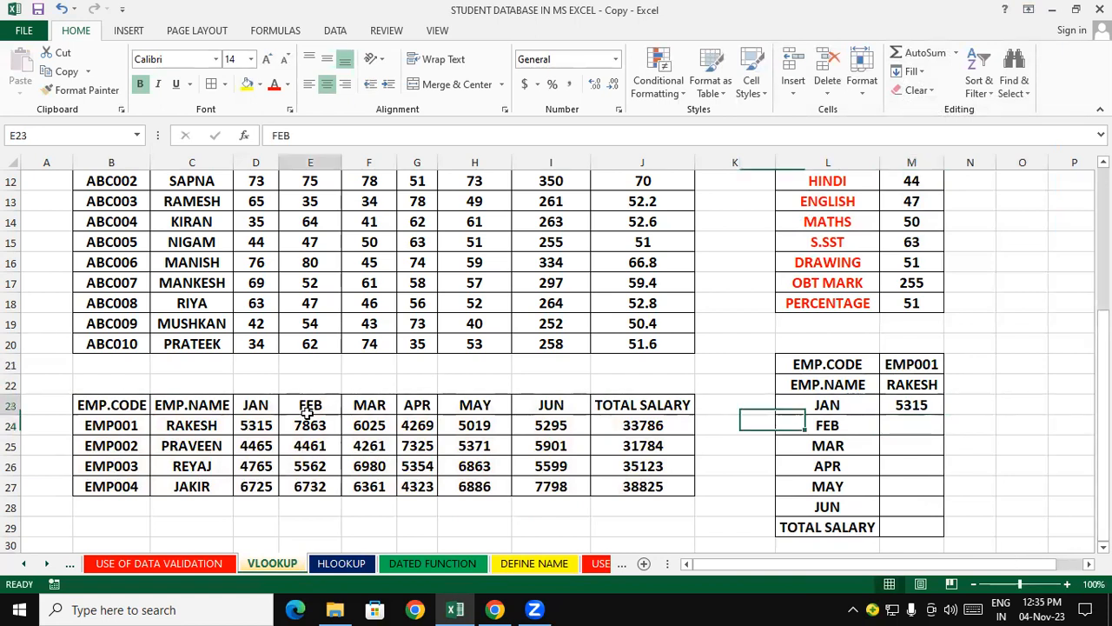
click(370, 403)
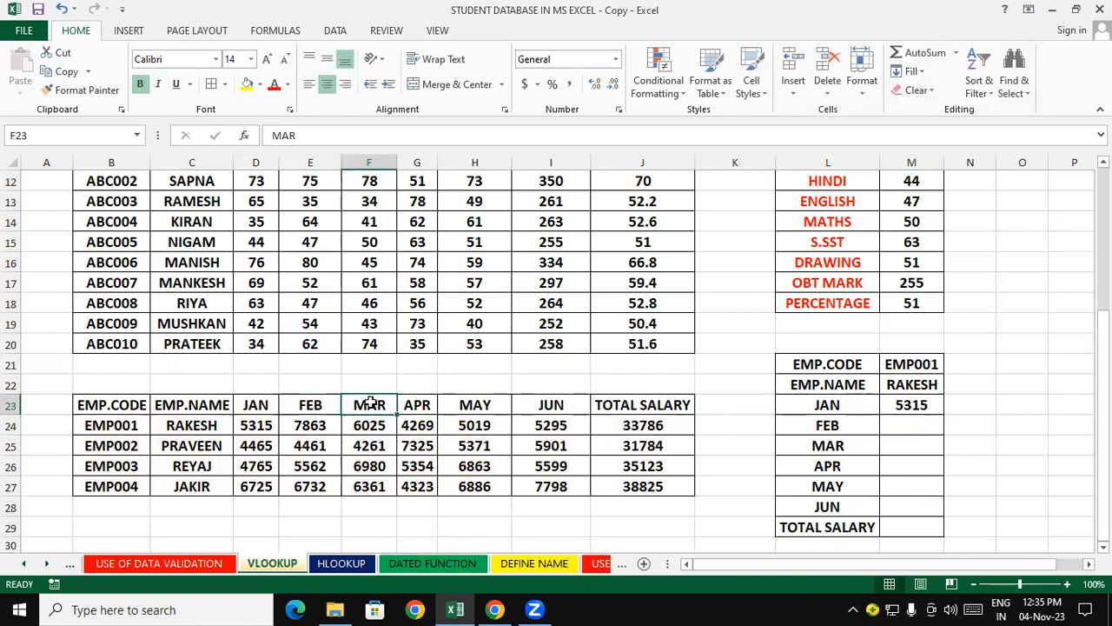
click(904, 425)
text(=vloo)
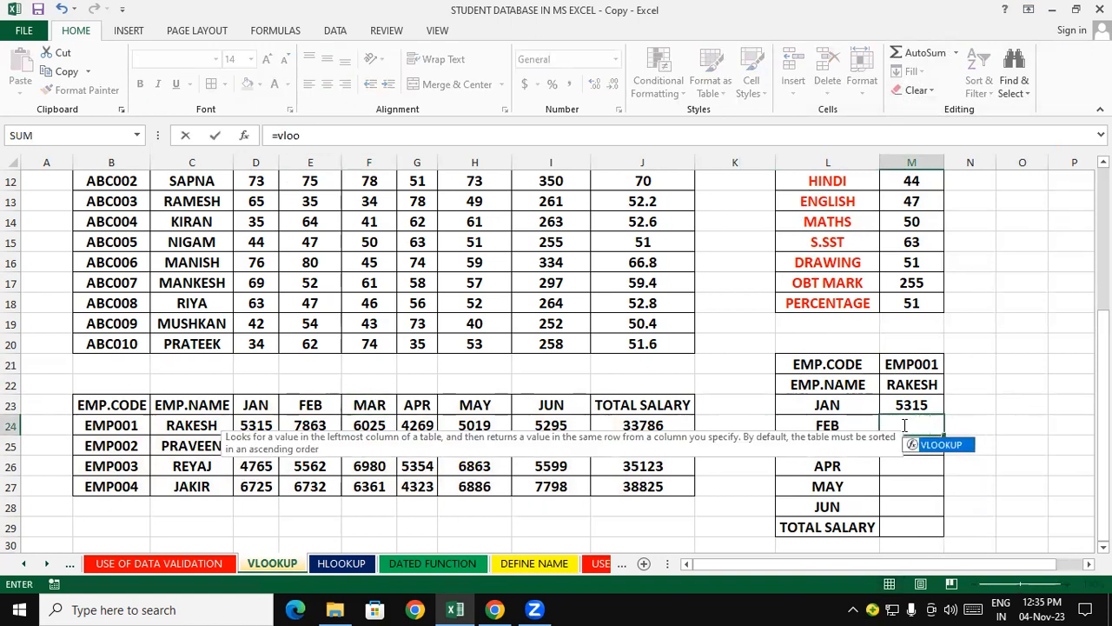
key(Tab)
click(918, 364)
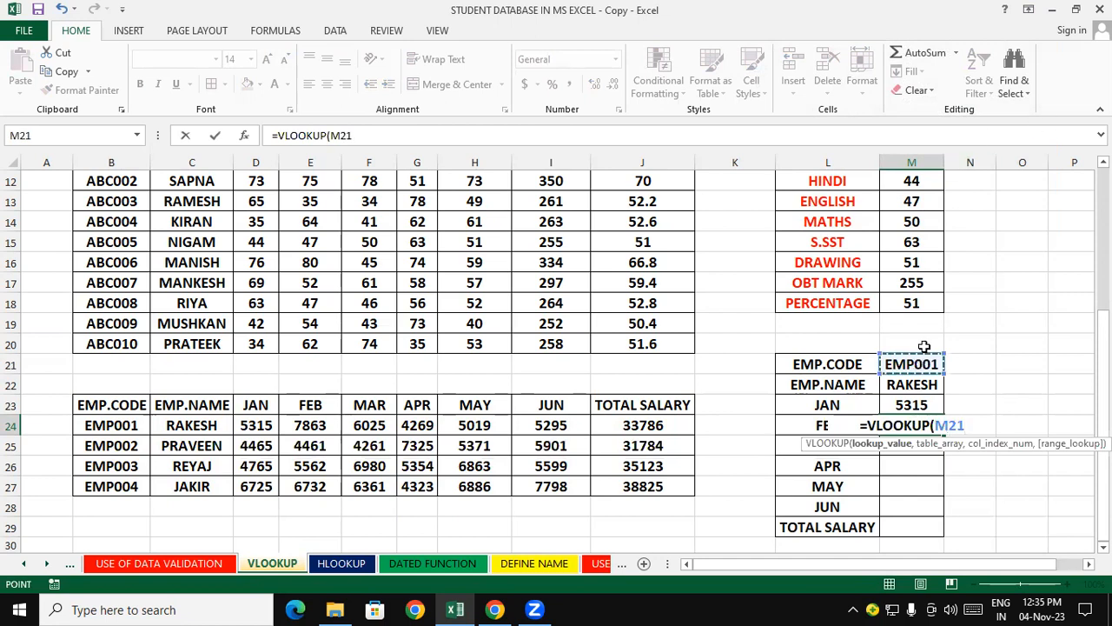
text(,)
drag(122, 405, 620, 489)
text(,)
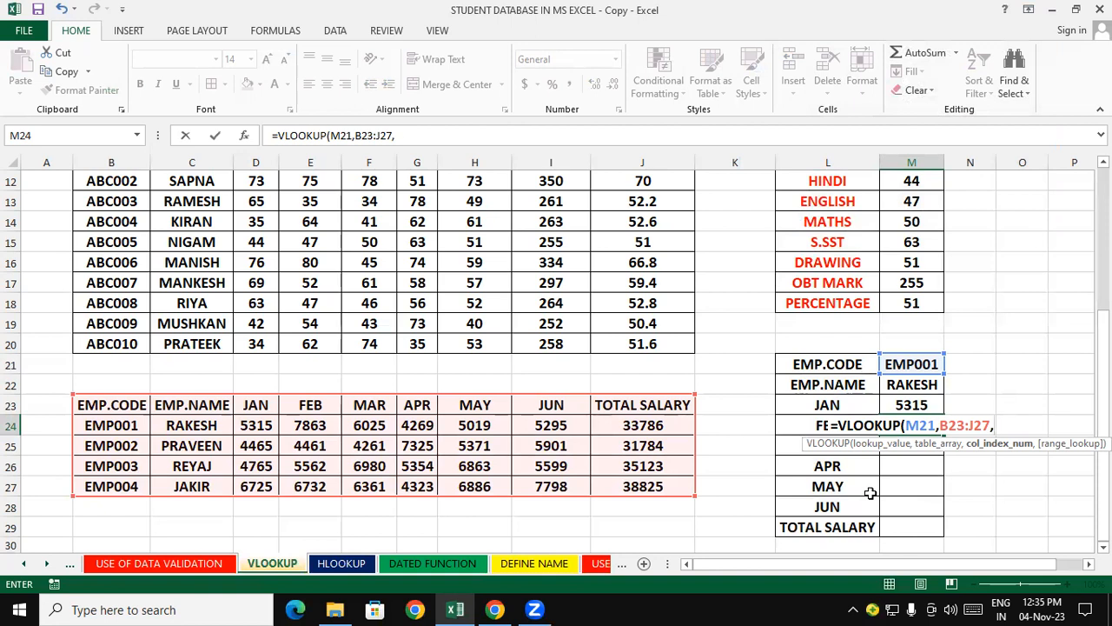
text(4,0)
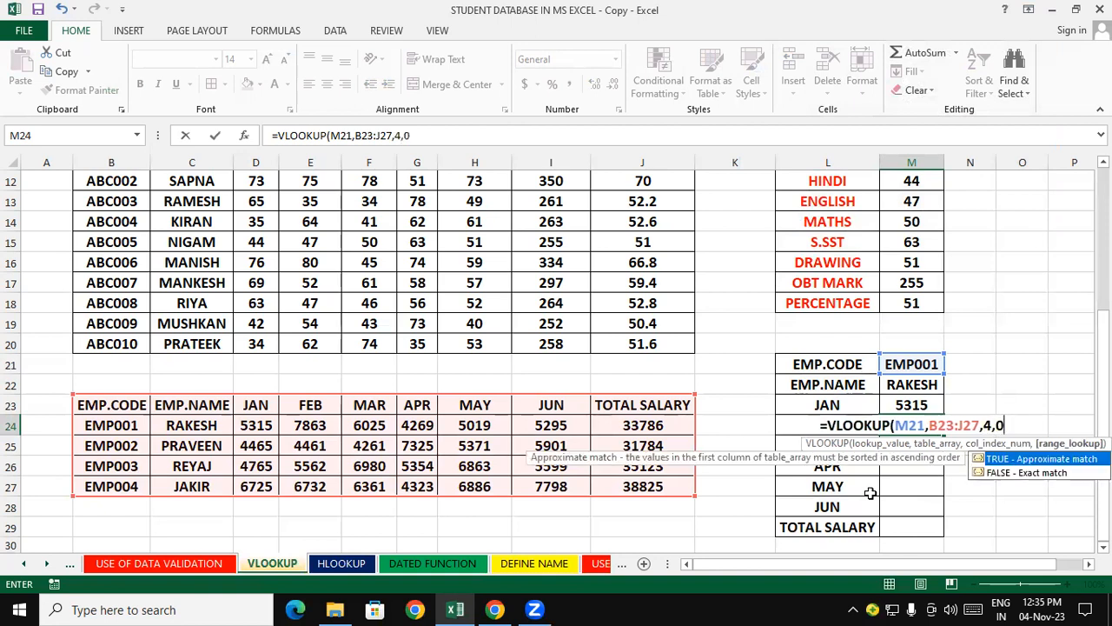
text())
key(Return)
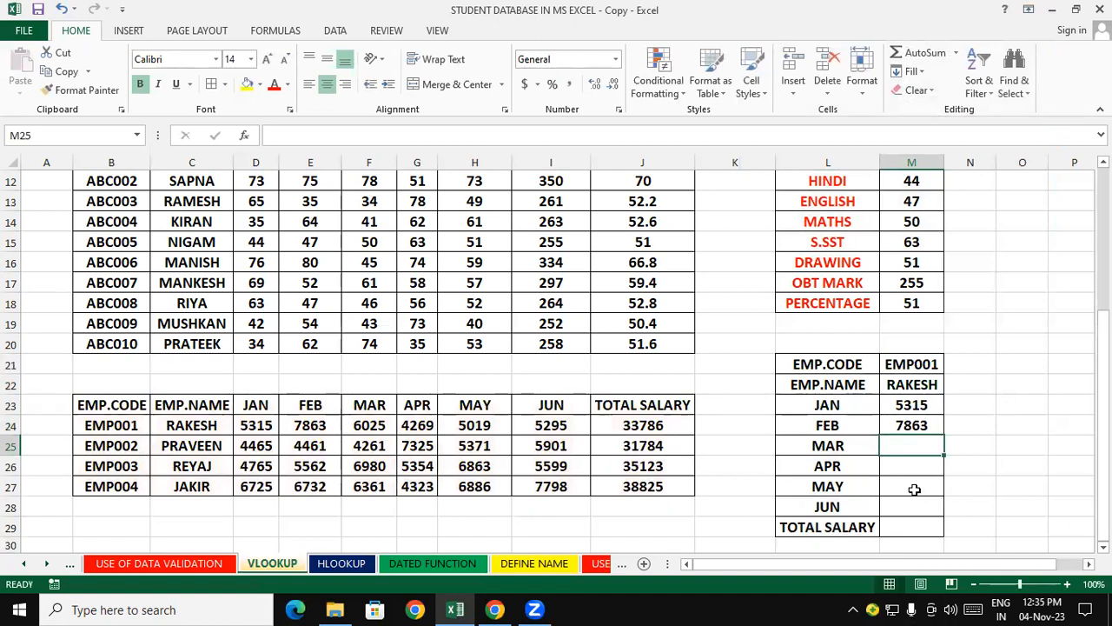
- Enter =VLOOKUP(M21,B23:J27,5,0) in M25 to retrieve the employee's MAR salary
text(=vlo)
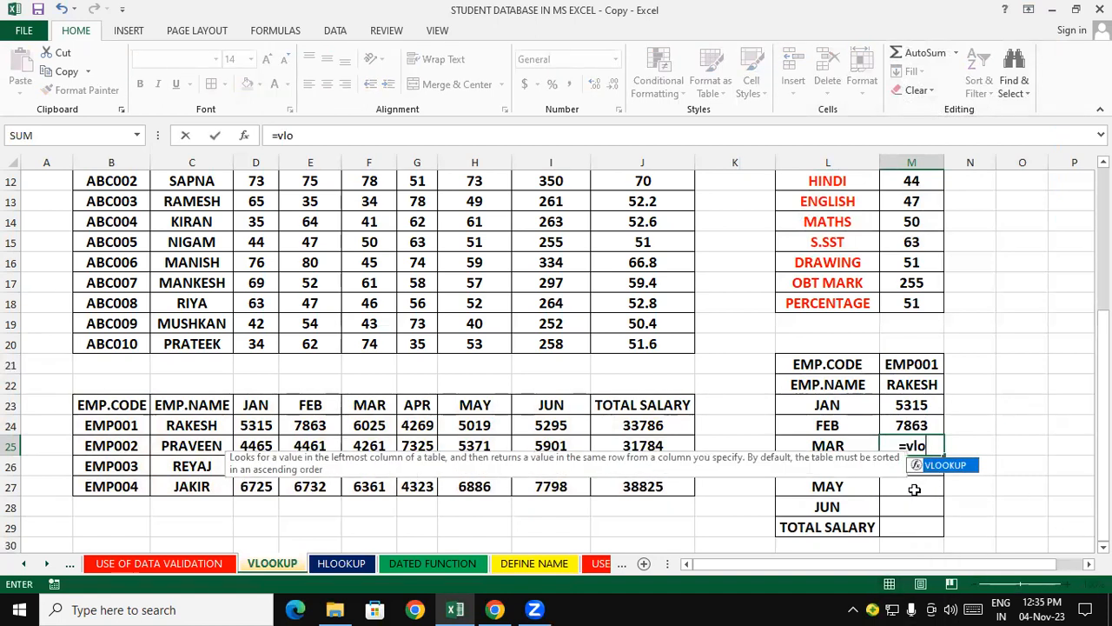
key(Tab)
click(923, 365)
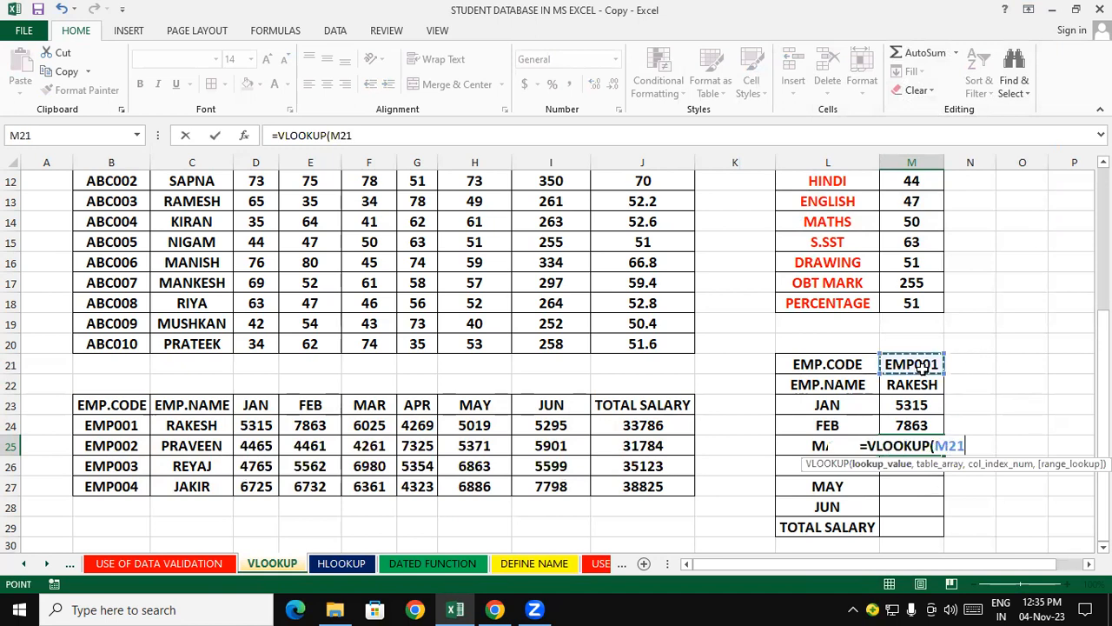
text(,)
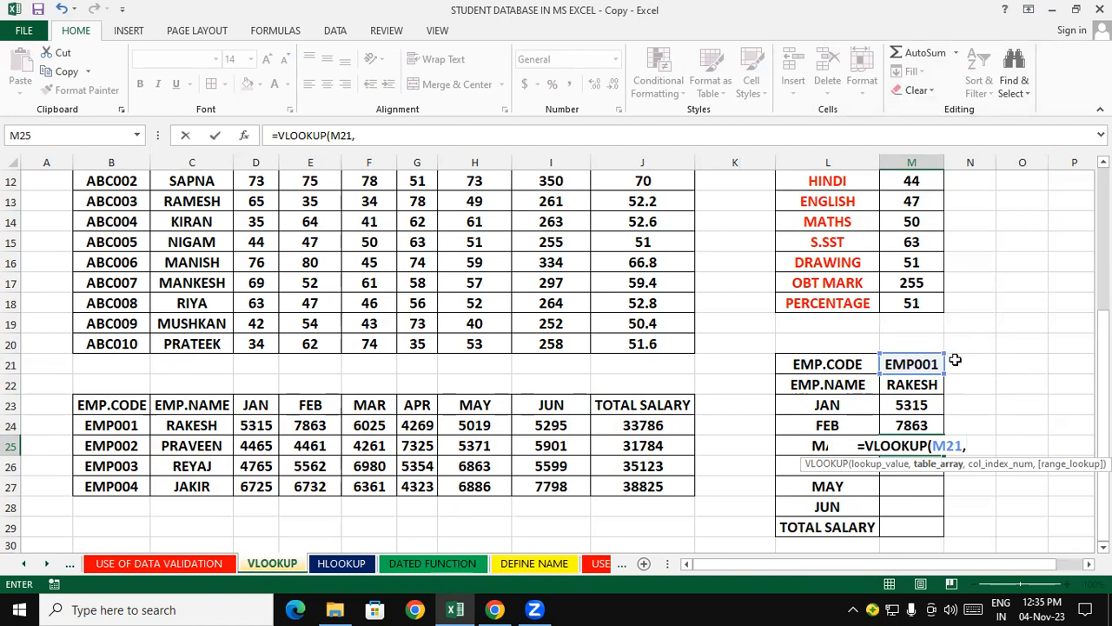
drag(113, 404, 622, 485)
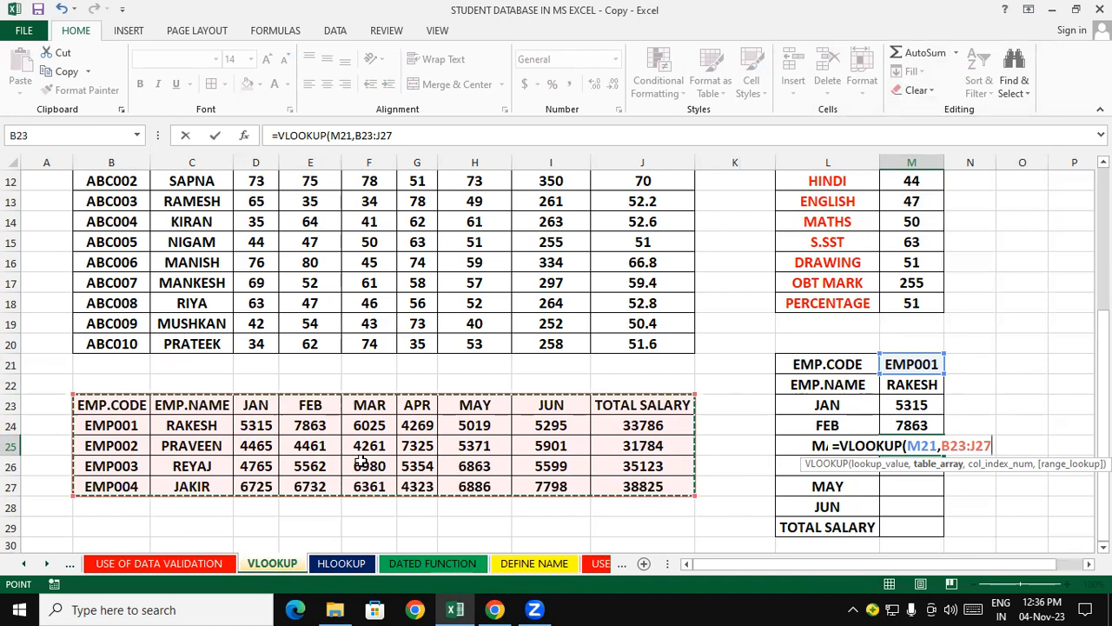
text(,5,)
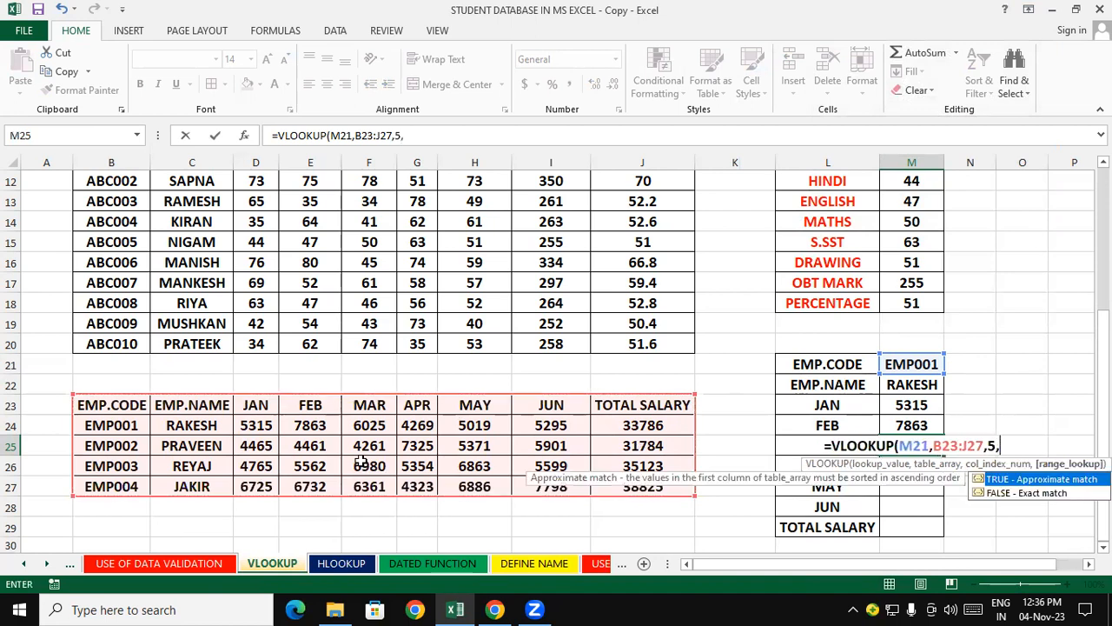
text(0))
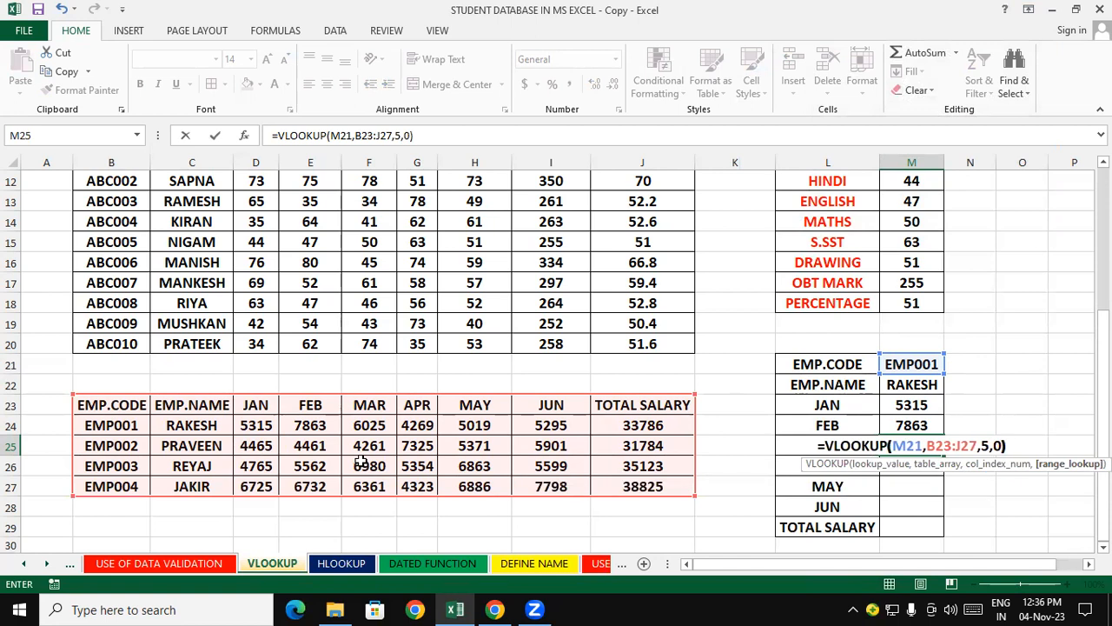
key(Return)
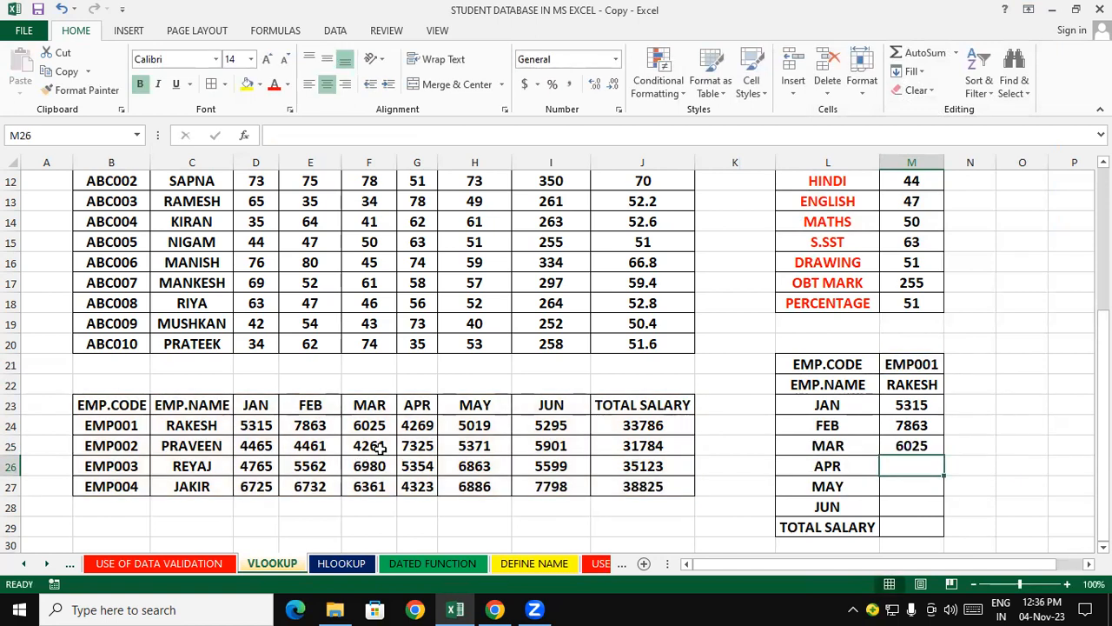
- Enter =VLOOKUP(M21,B23:J27,6,0) in M26 to retrieve the employee's APR salary
text(=)
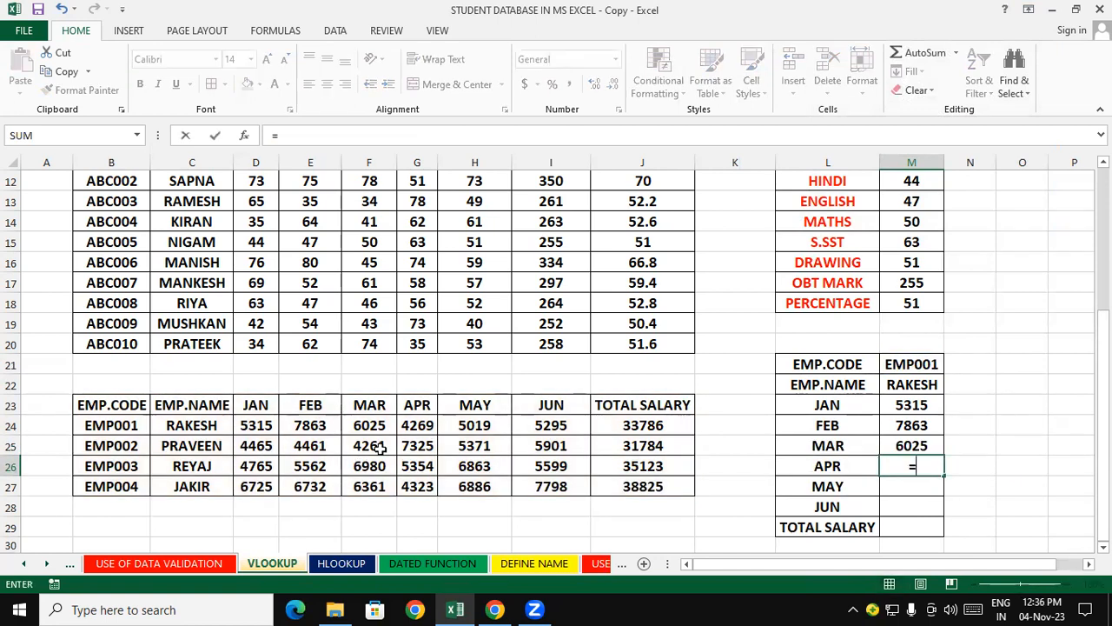
text(vlo)
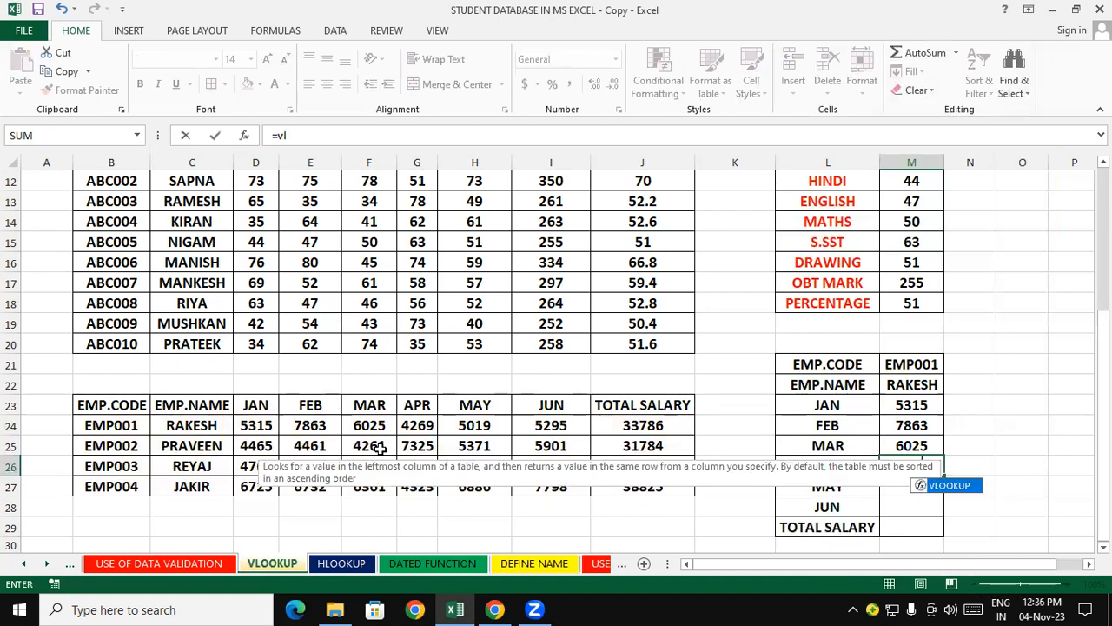
key(Tab)
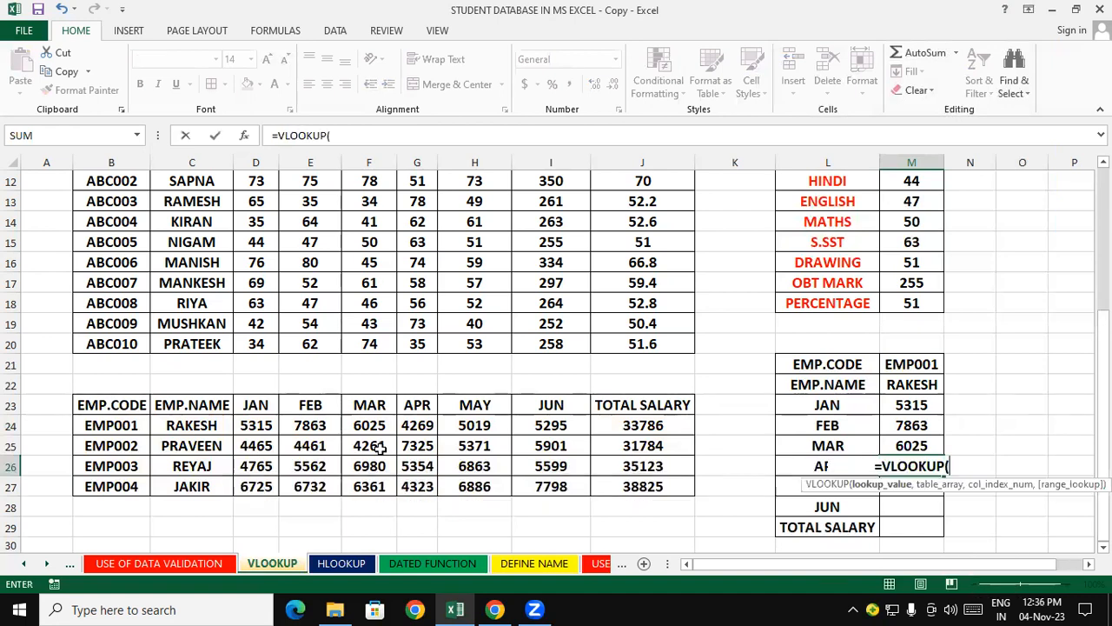
click(913, 365)
text(,)
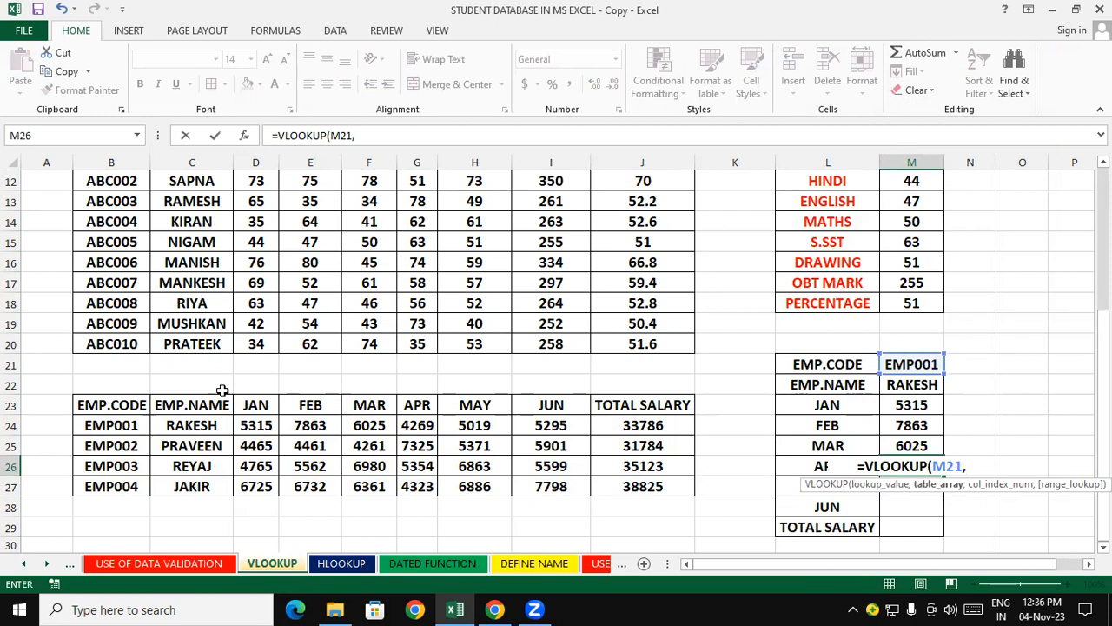
drag(137, 407, 620, 487)
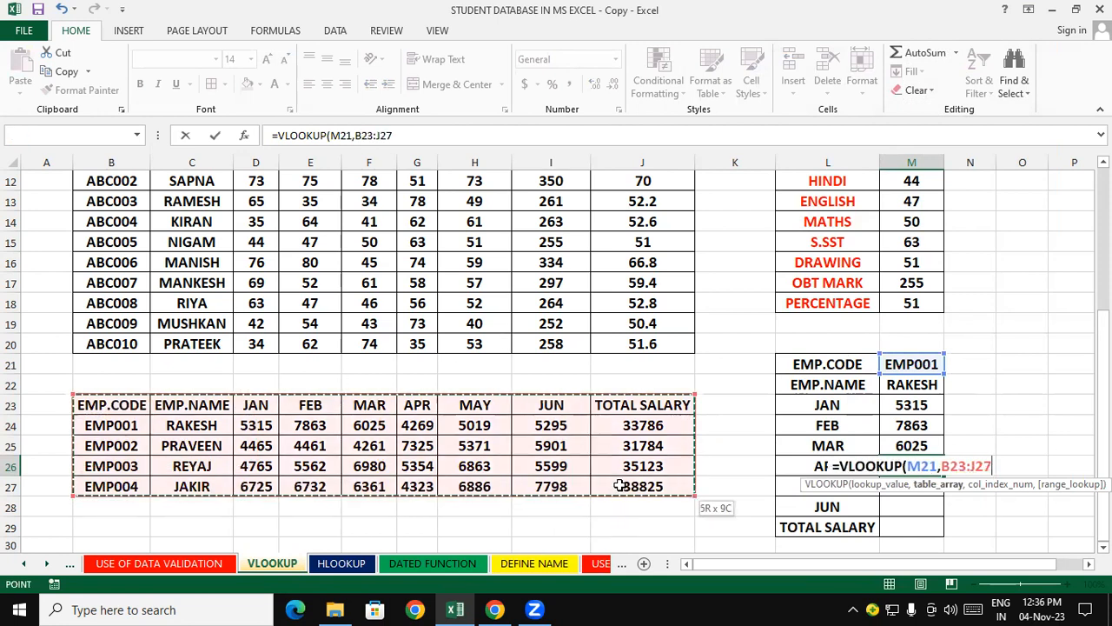
text(,)
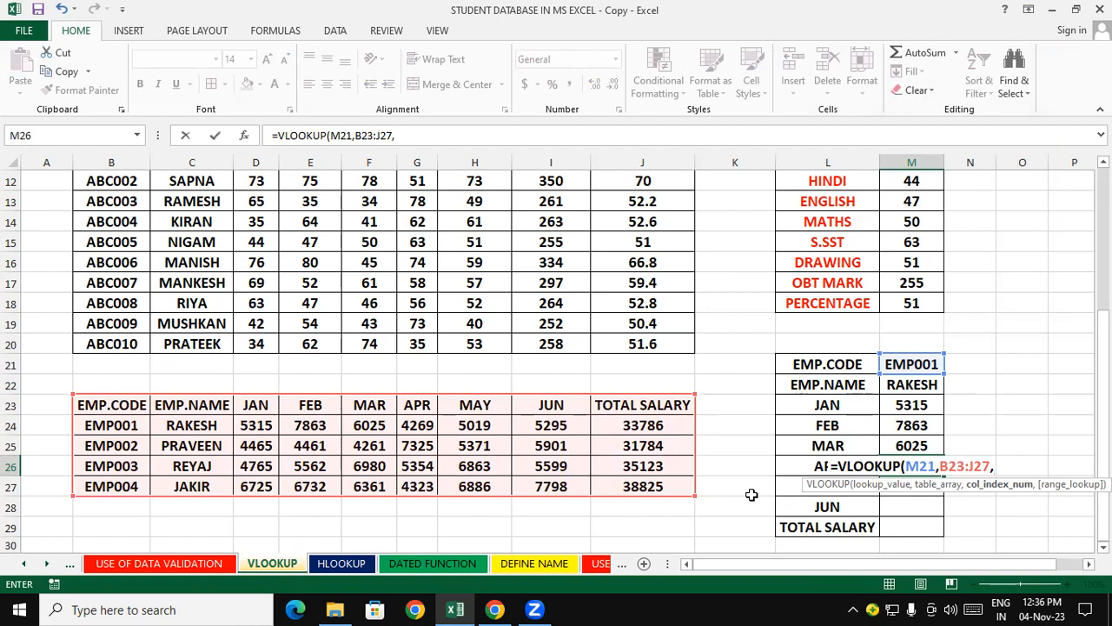
text(6,)
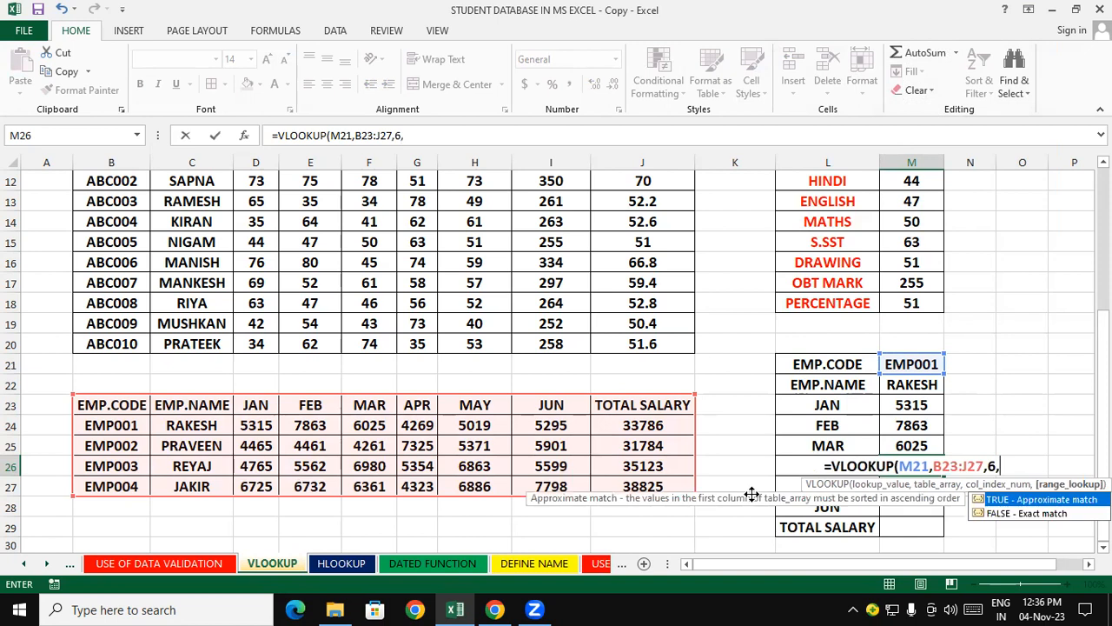
text(0))
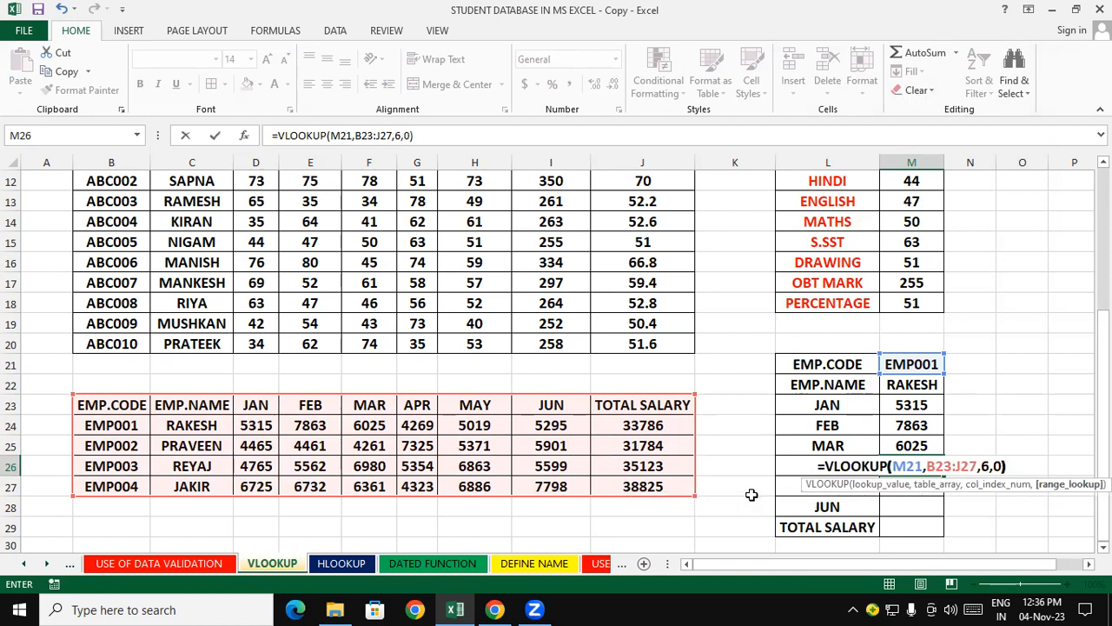
key(Return)
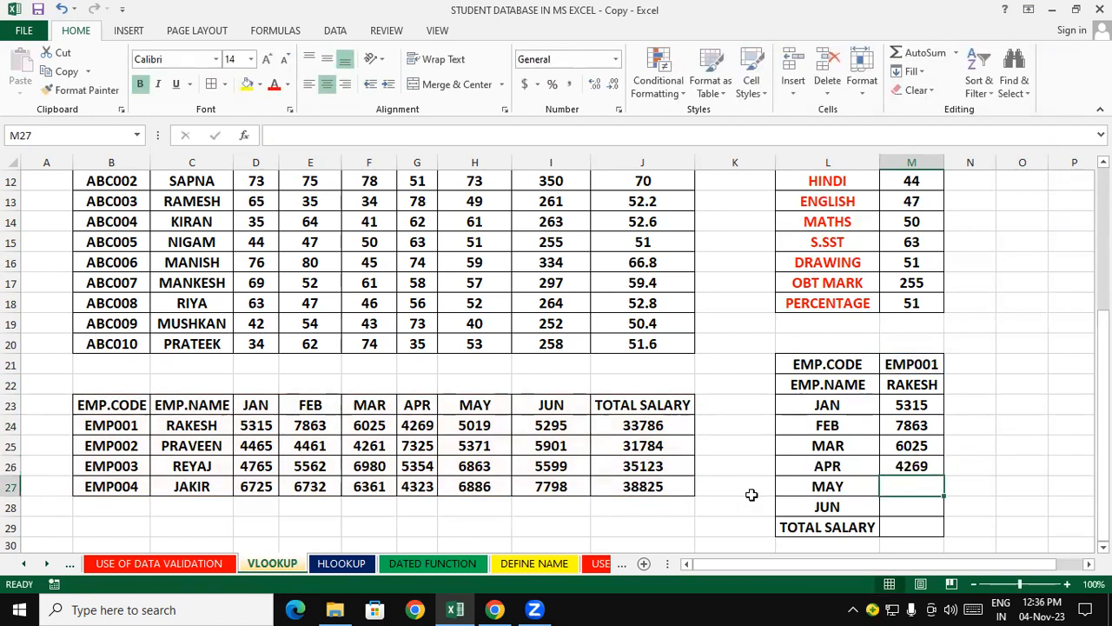
- Enter =VLOOKUP(M21,B23:J27,7,0) in M27 to retrieve the employee's MAY salary
text(=vlookup)
key(Tab)
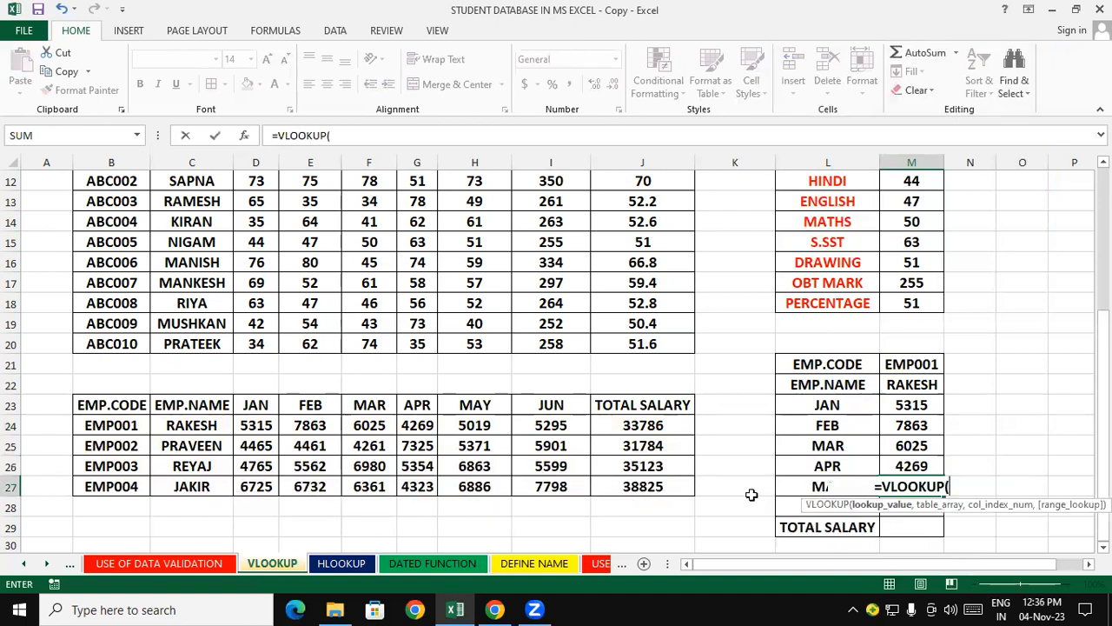
click(929, 364)
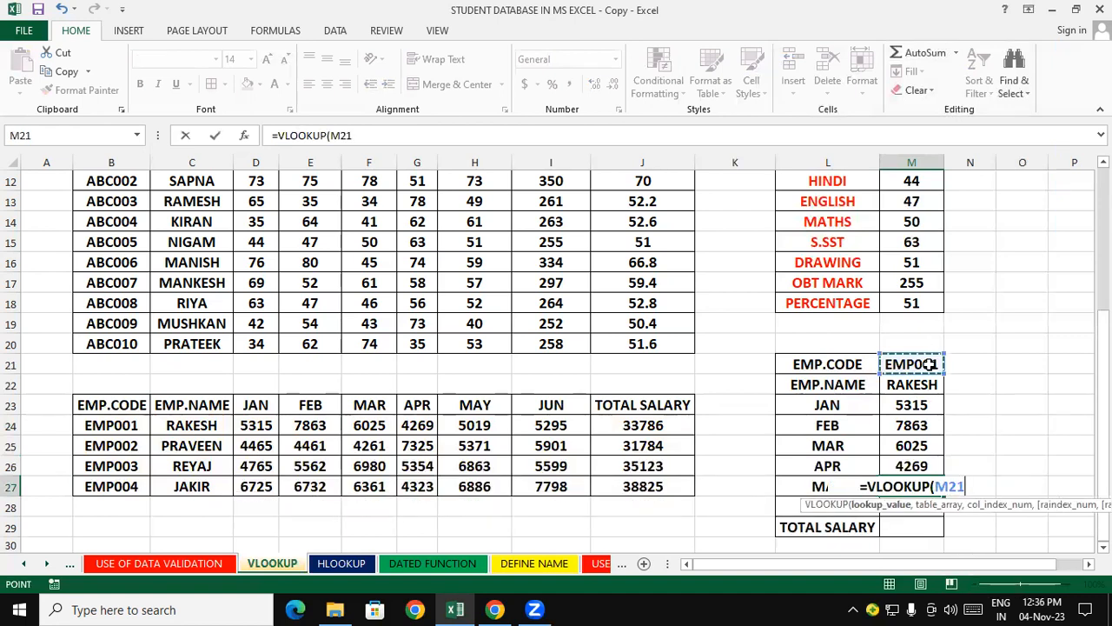
text(,)
drag(131, 403, 608, 490)
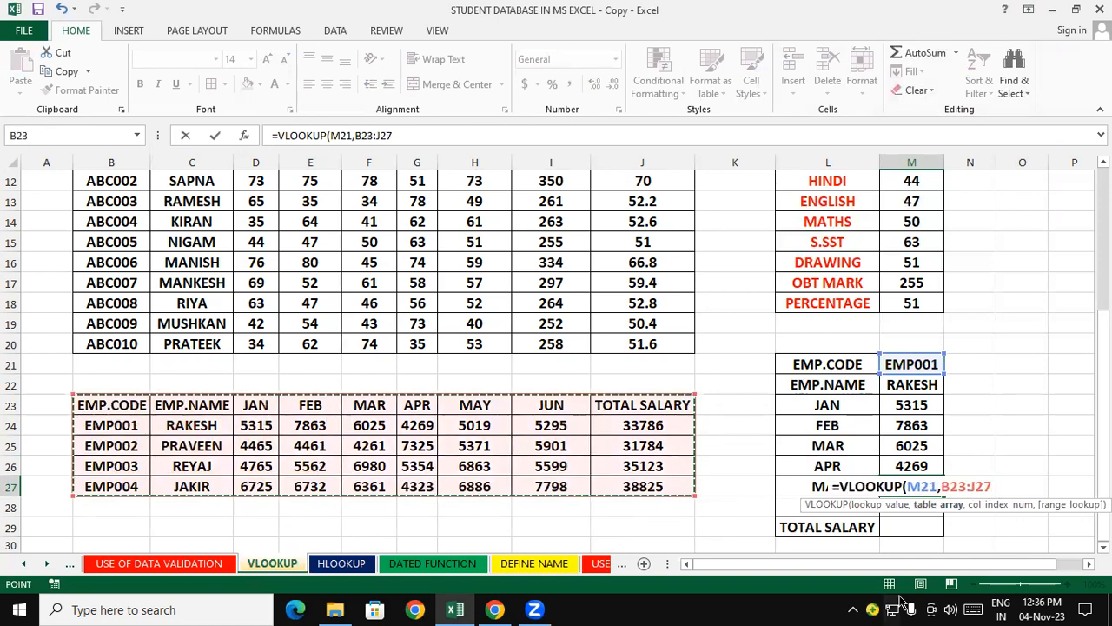
text(,)
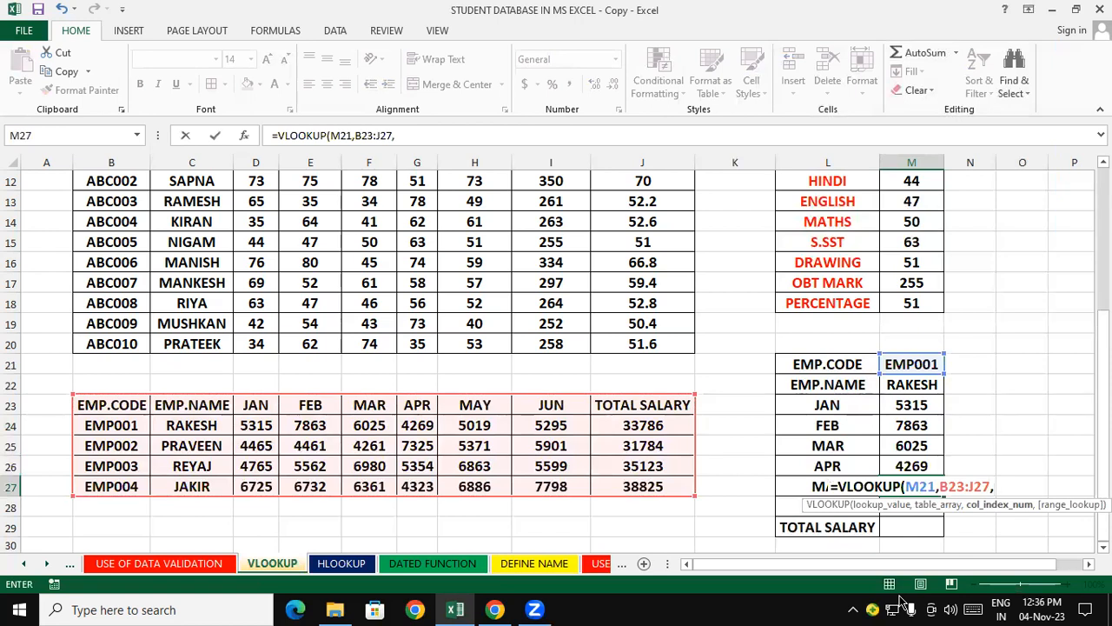
text(7)
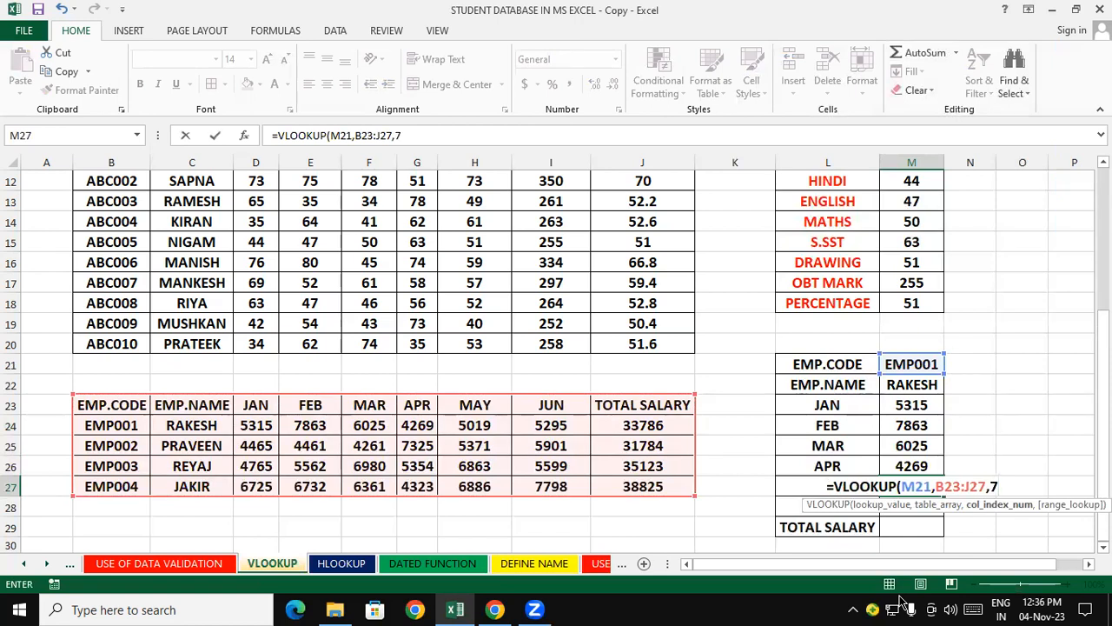
text(,0))
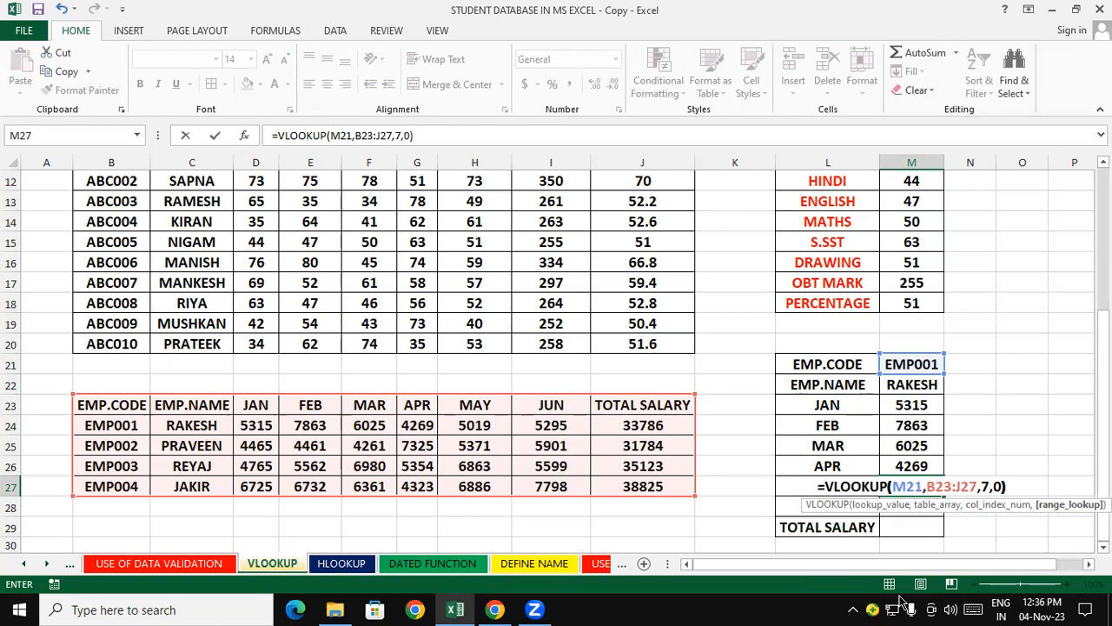
key(Return)
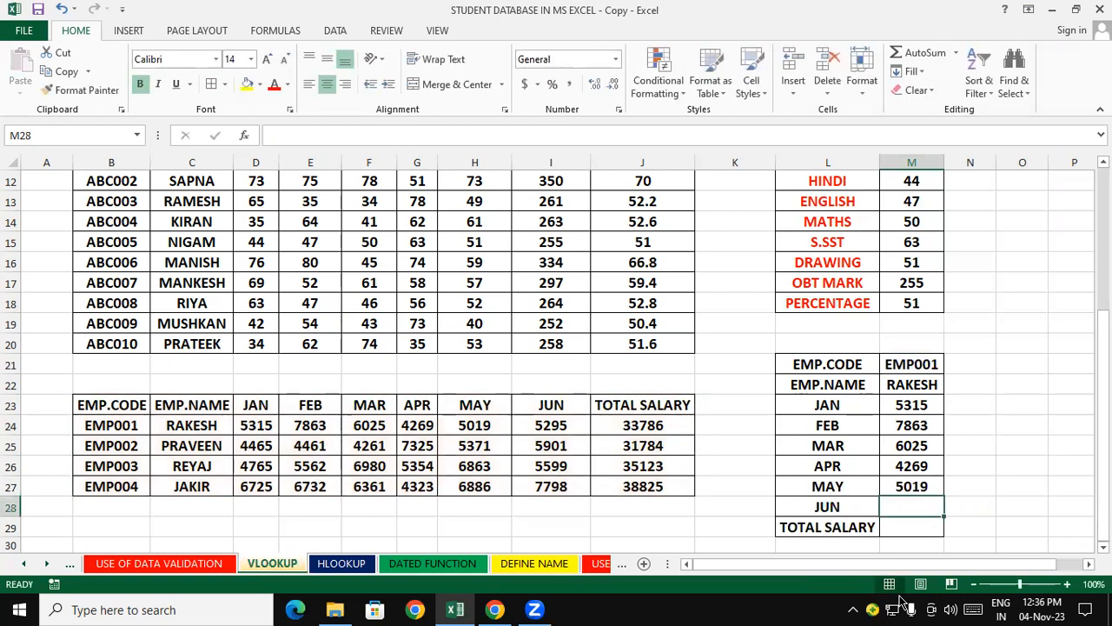
- Enter =VLOOKUP(M21,B23:J27,8,0) in M28 to retrieve the employee's JUN salary
text(=v)
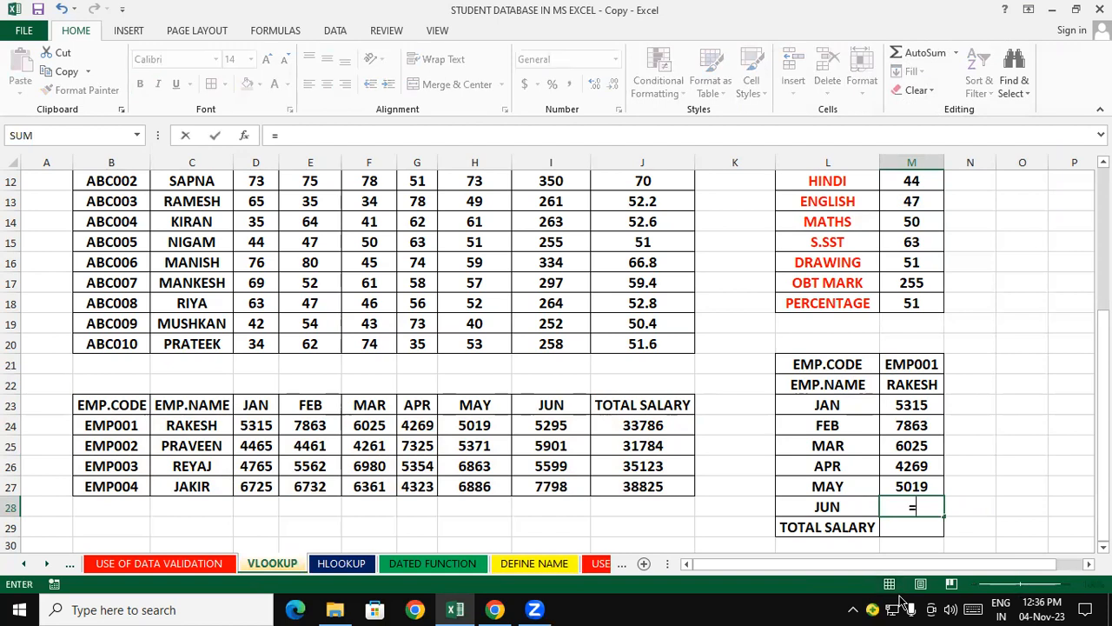
key(BackSpace)
text(vlo)
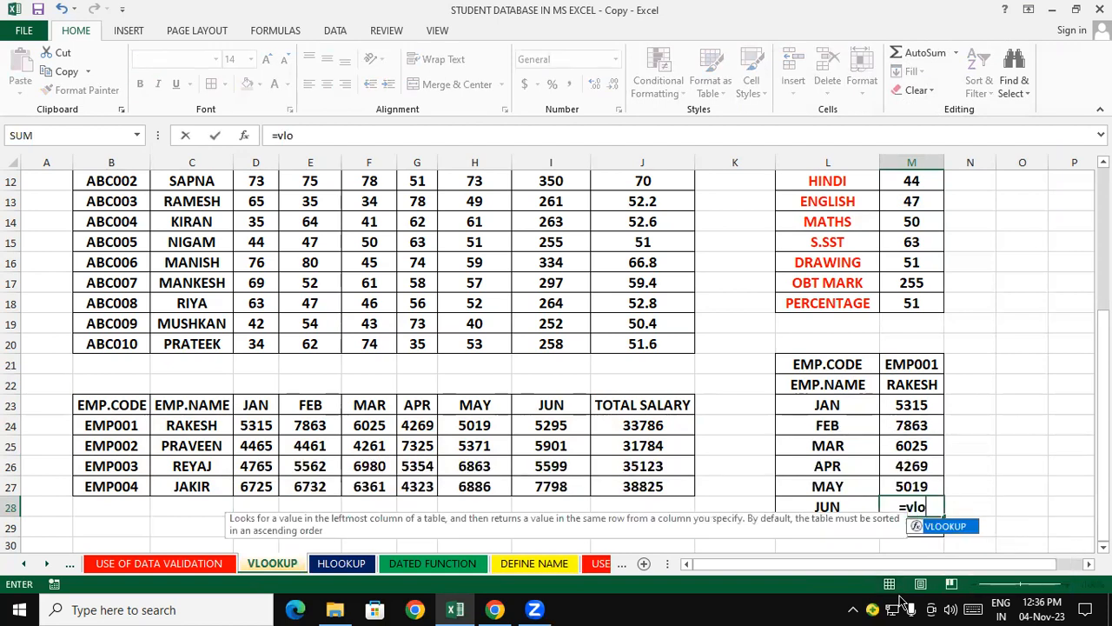
key(Tab)
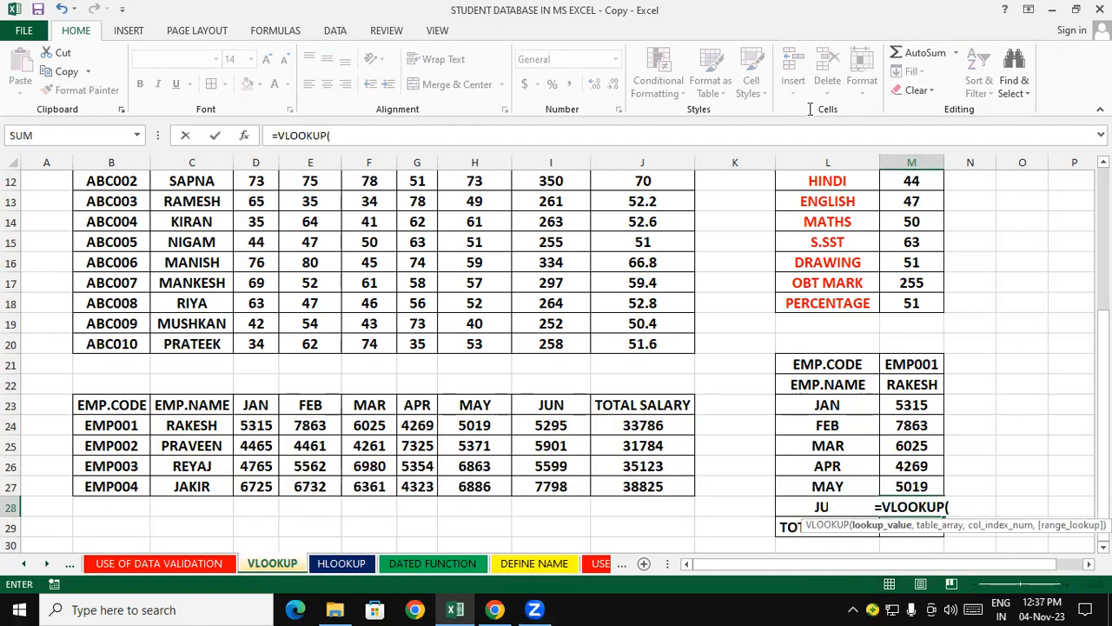
click(903, 366)
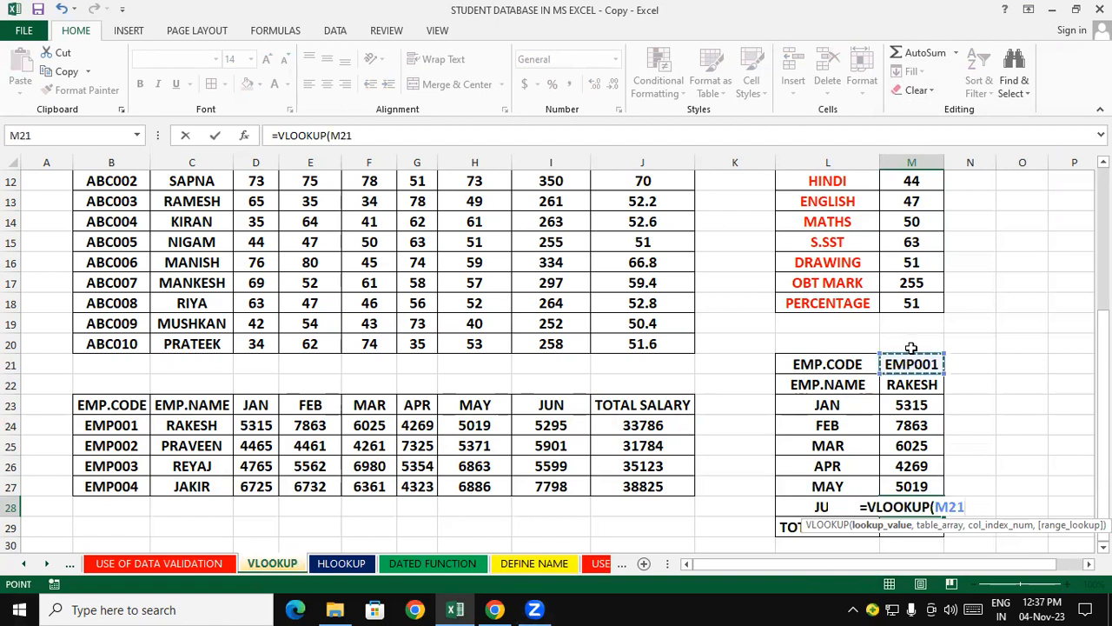
text(,)
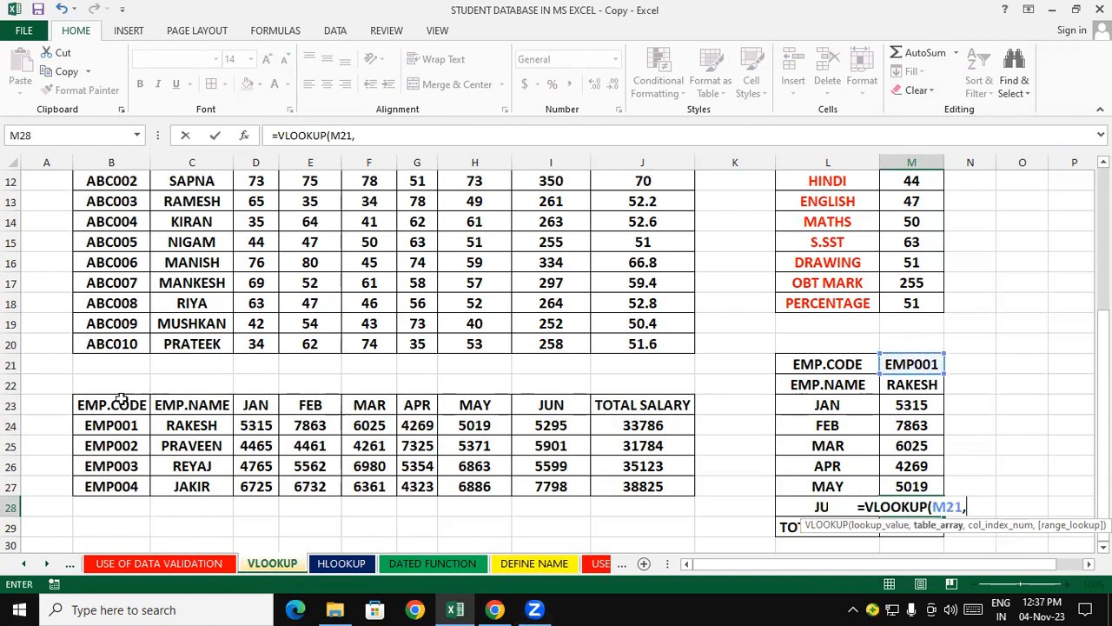
drag(111, 410, 650, 484)
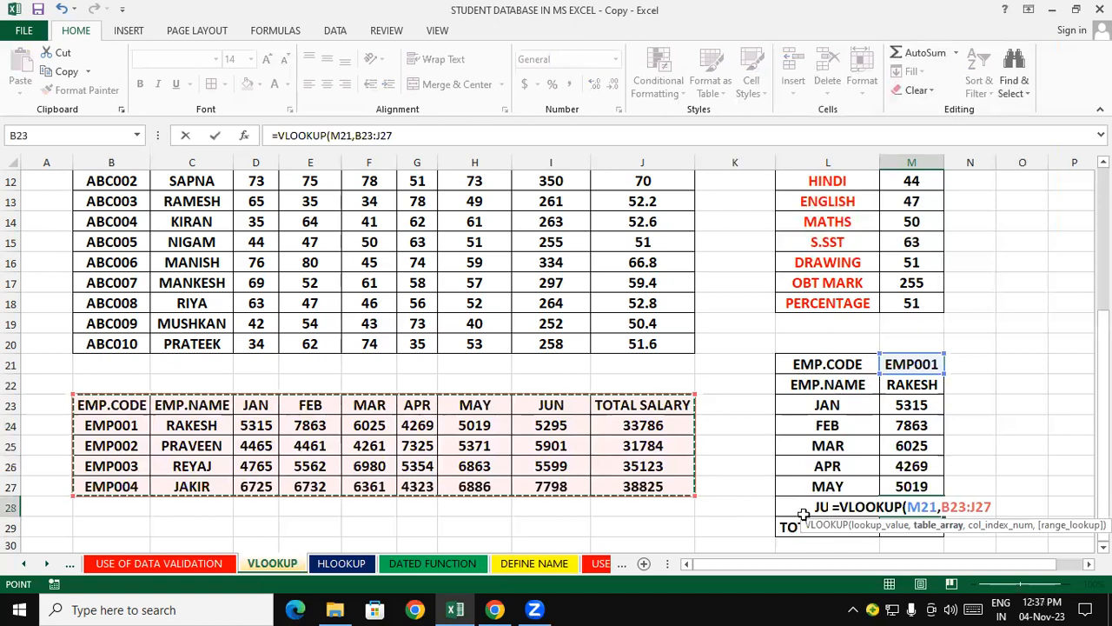
text(,)
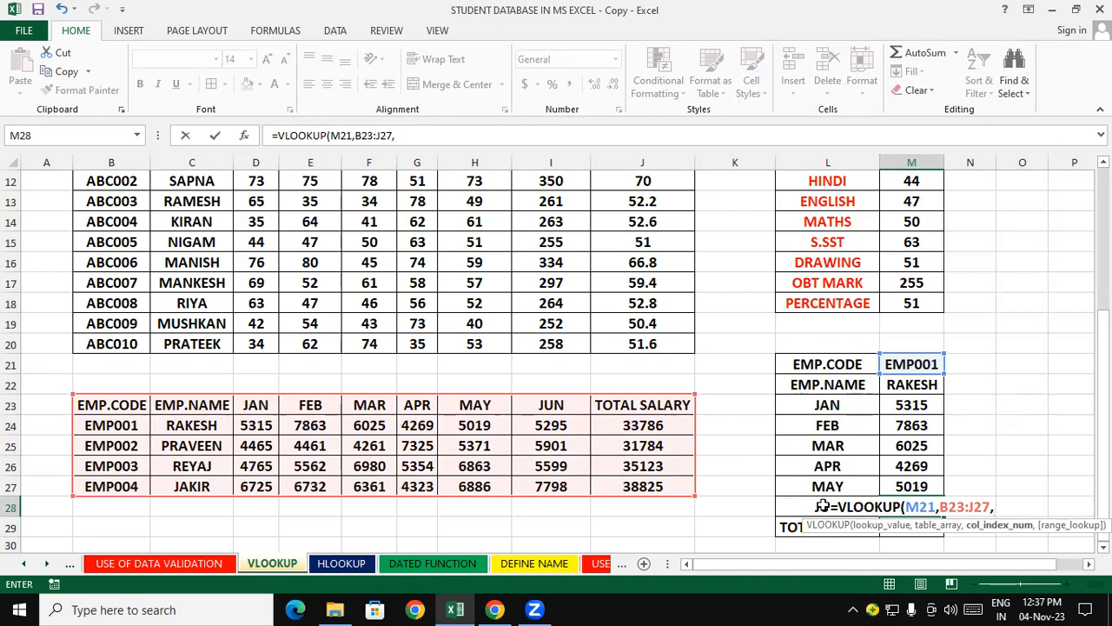
text(8,0)
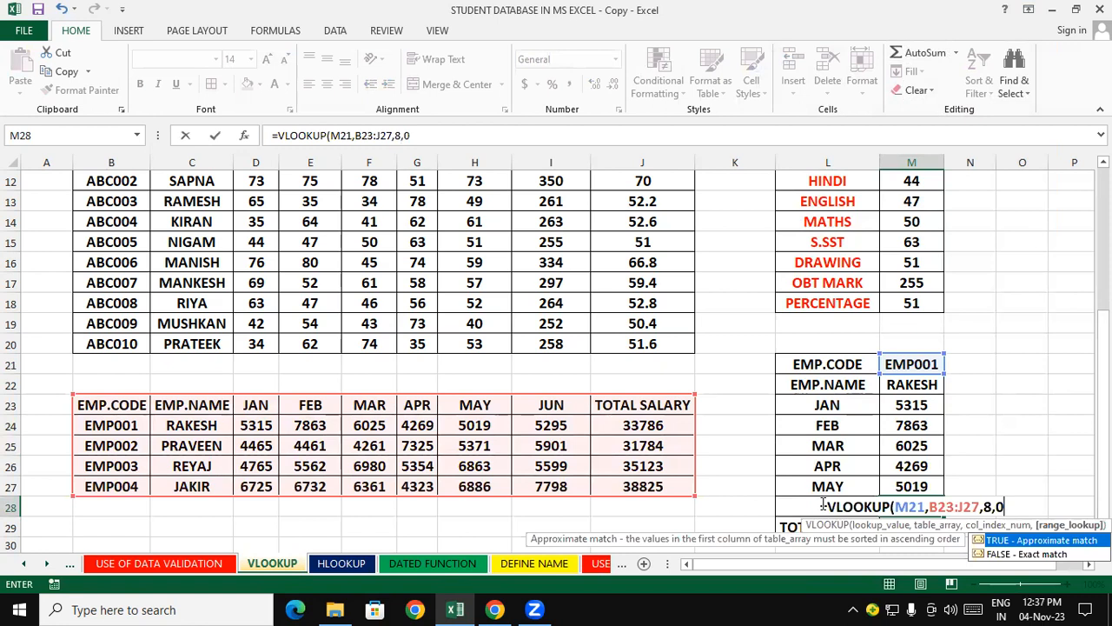
key(Return)
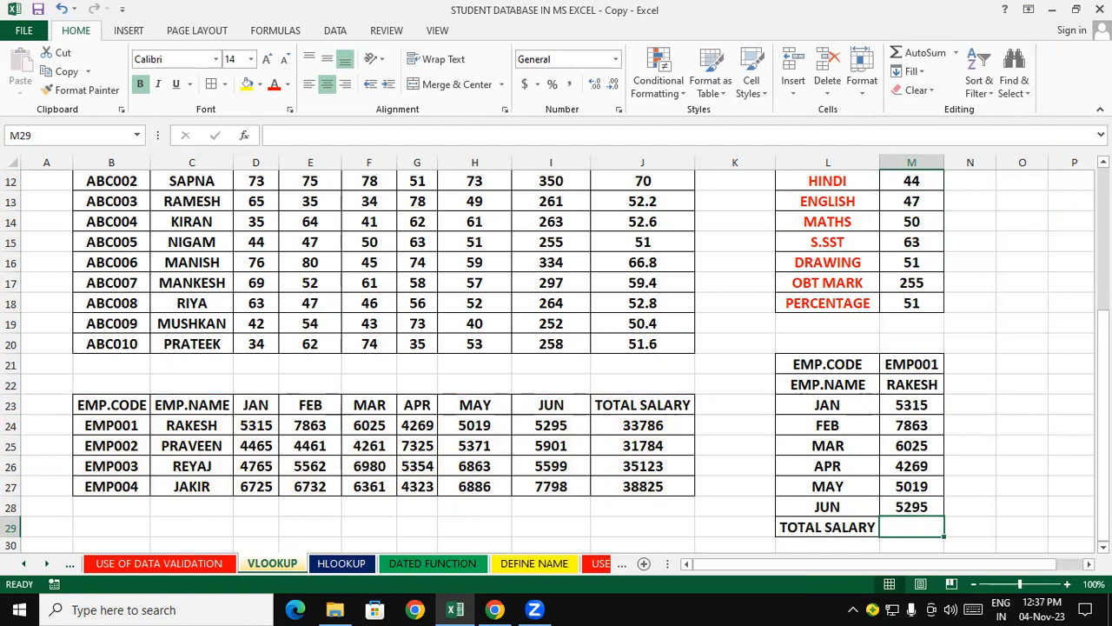
- Enter =VLOOKUP(M21,B23:J27,9,0) in M29 to retrieve the employee's total salary
click(930, 388)
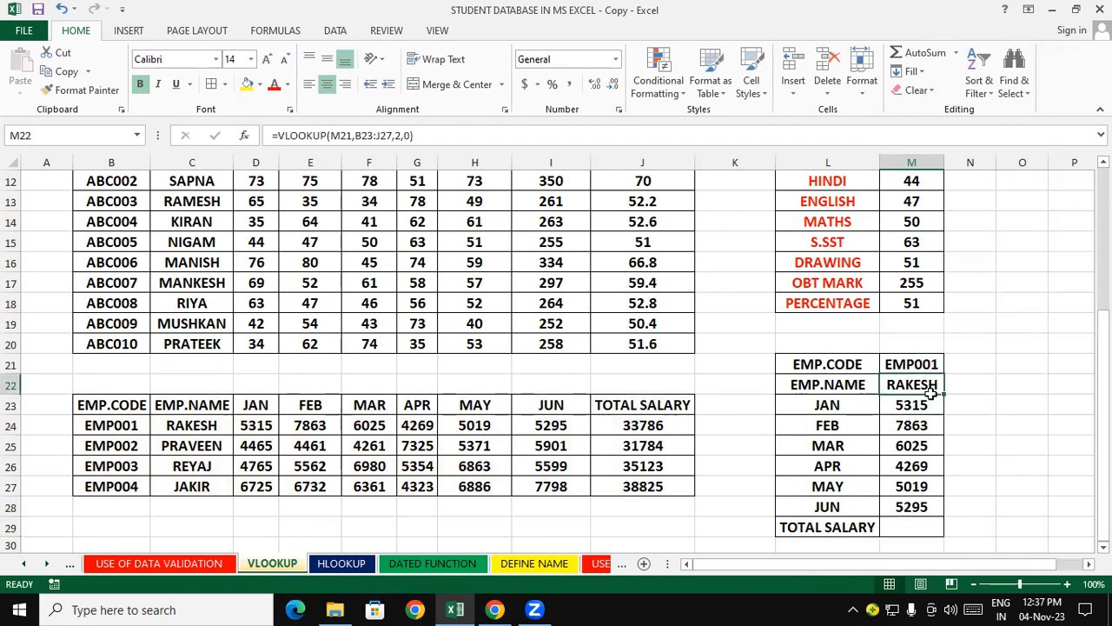
click(912, 524)
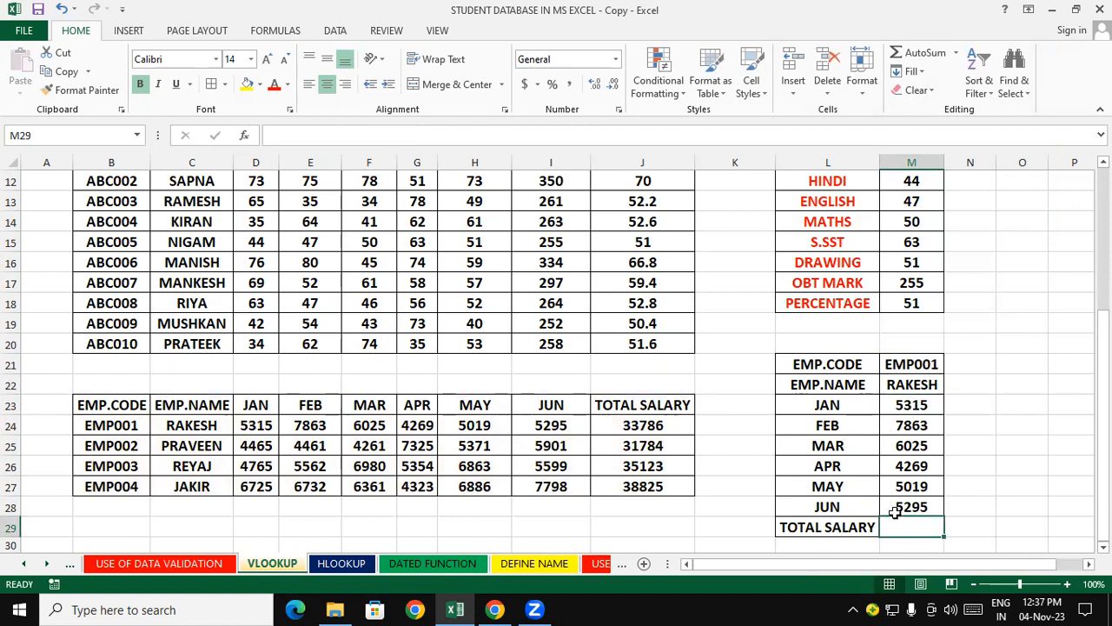
text(=vl)
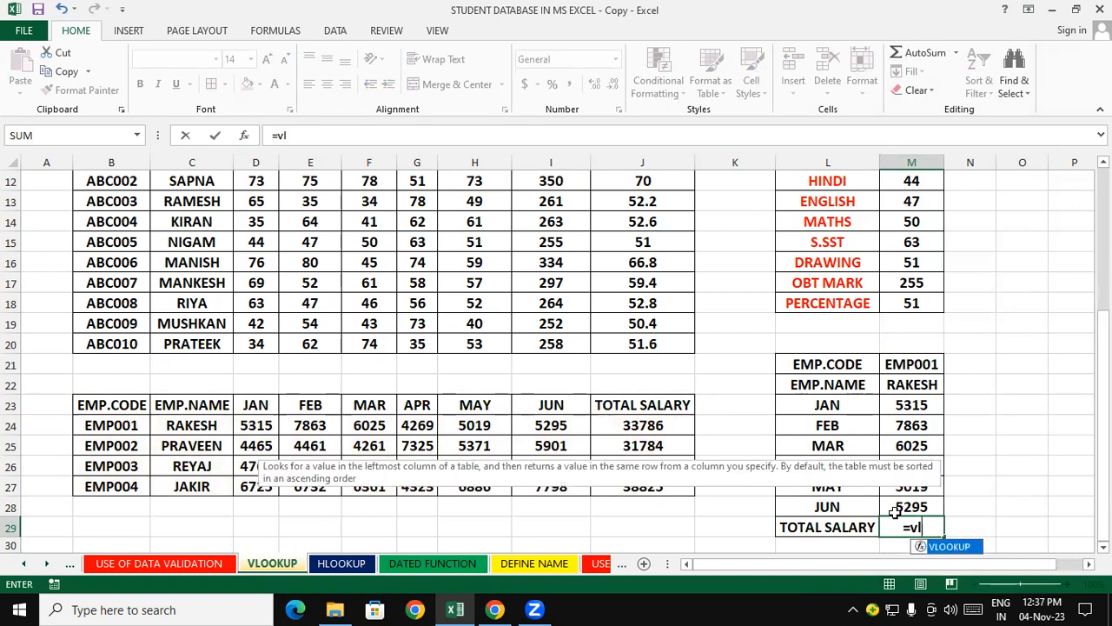
key(Tab)
click(894, 370)
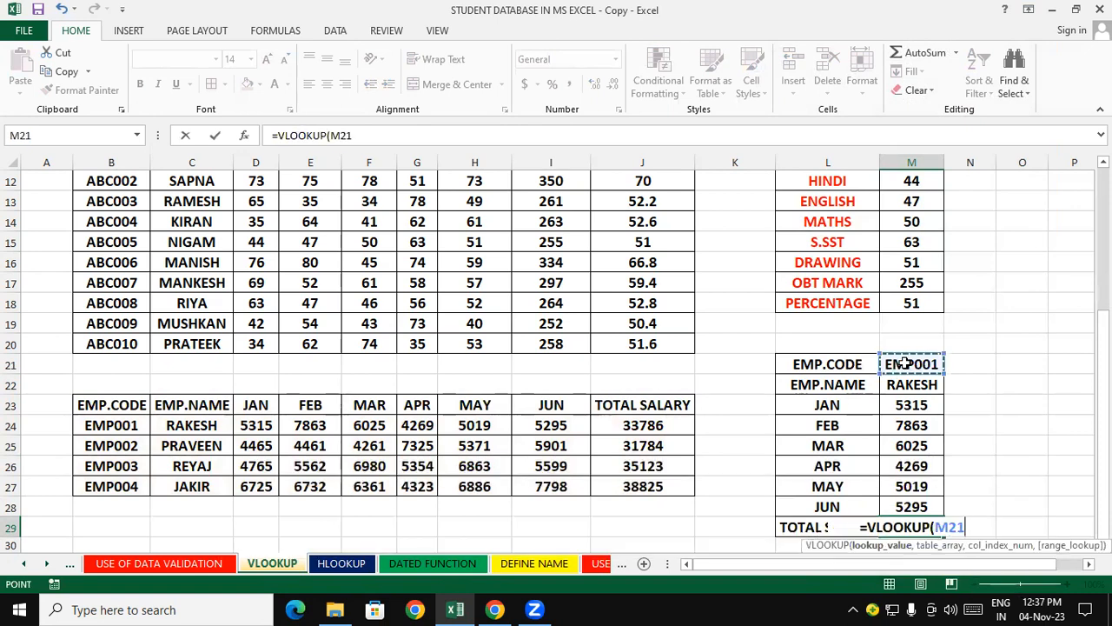
text(,)
drag(111, 405, 641, 486)
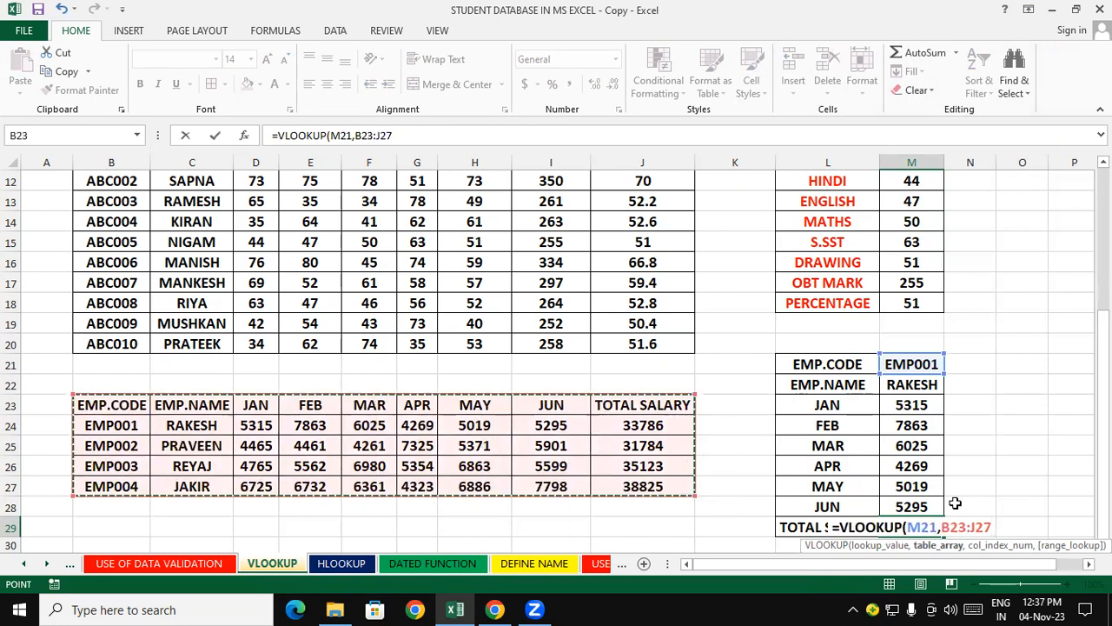
text(,)
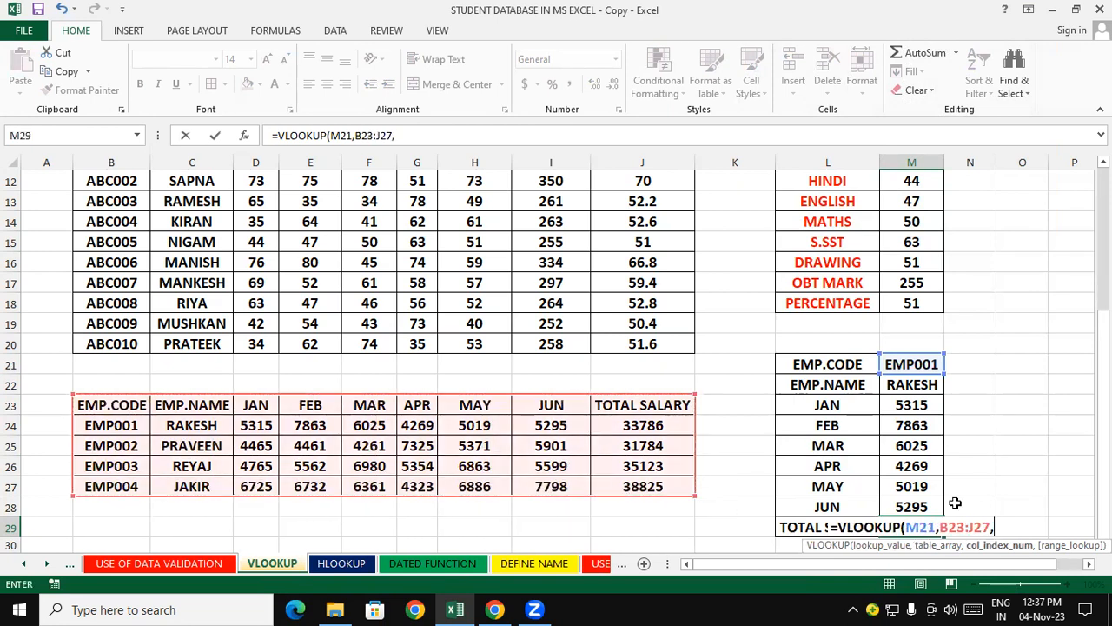
text(9,0)
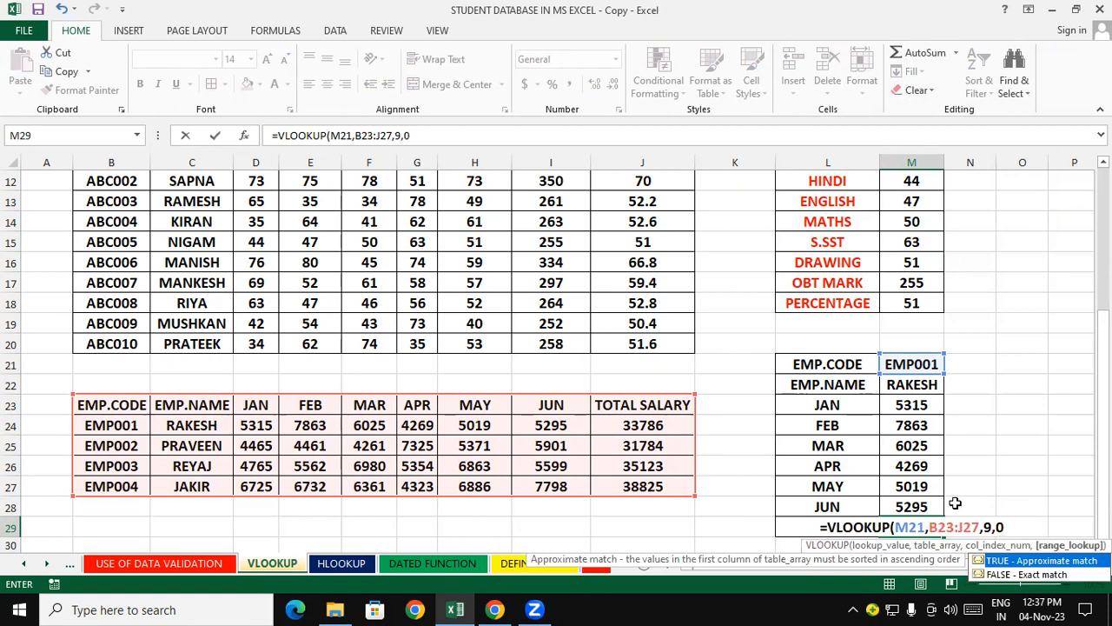
text())
key(Return)
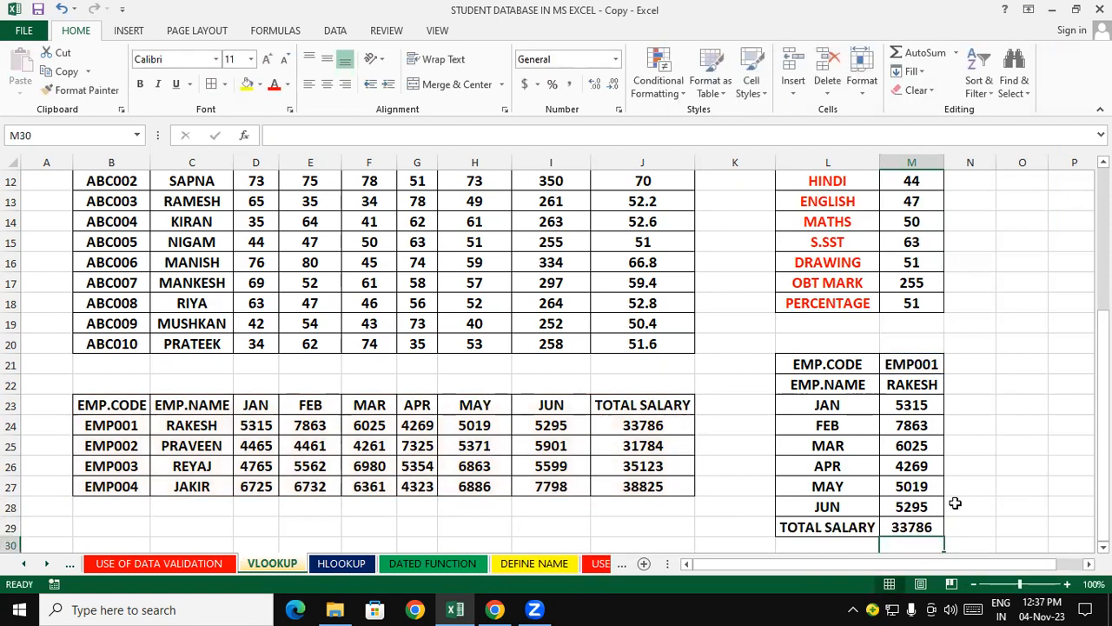
- Change the employee code in M21 to EMP004 to test the employee lookup form
click(720, 524)
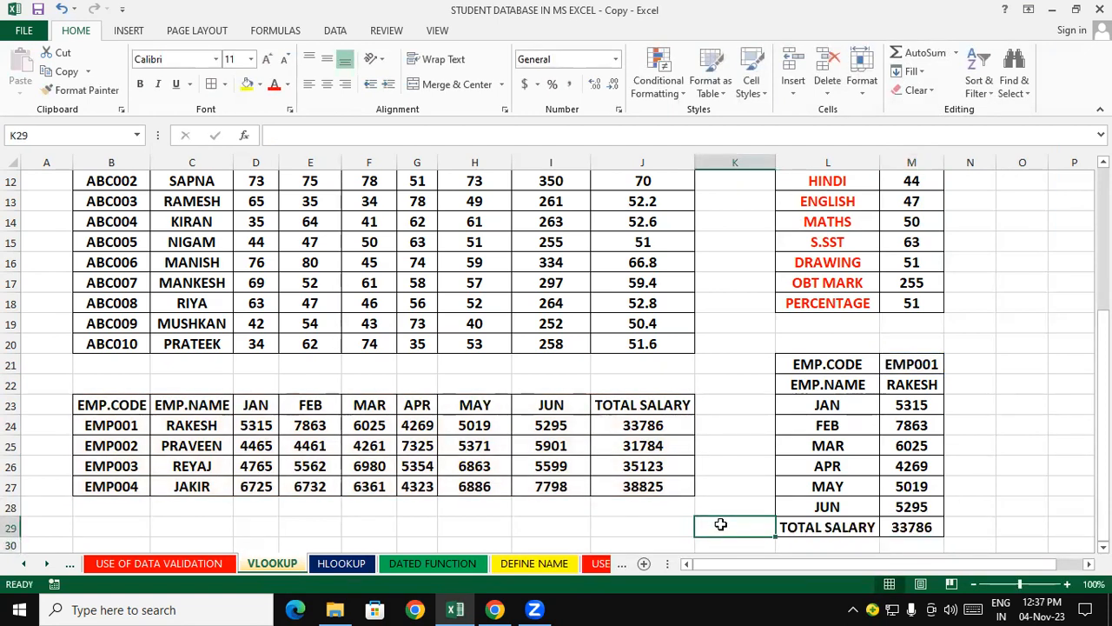
double_click(938, 364)
key(BackSpace)
text(4)
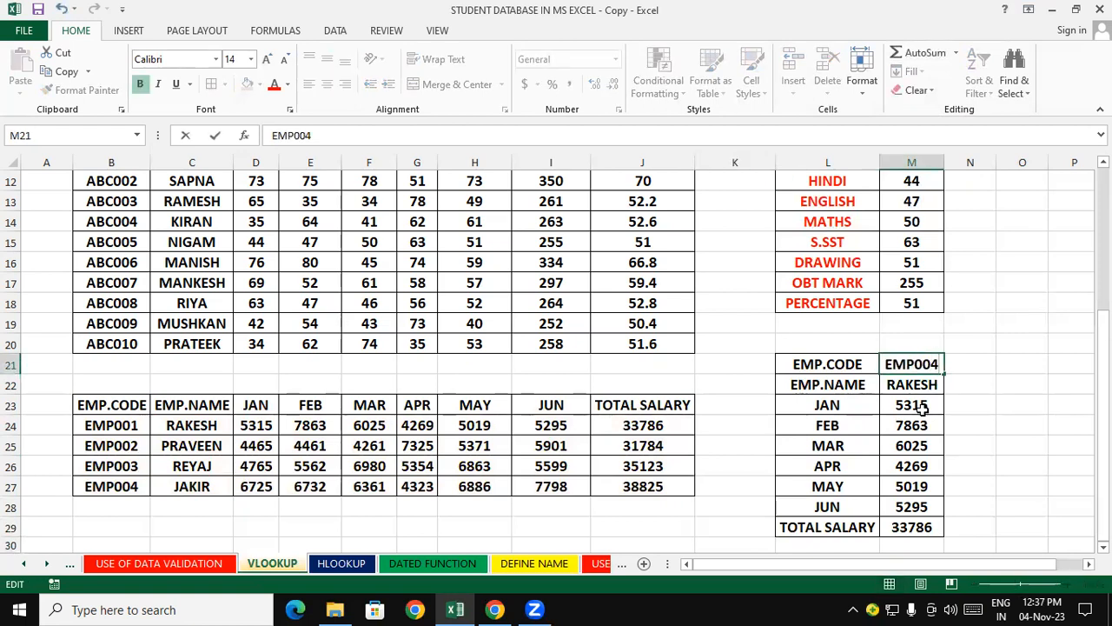
click(186, 520)
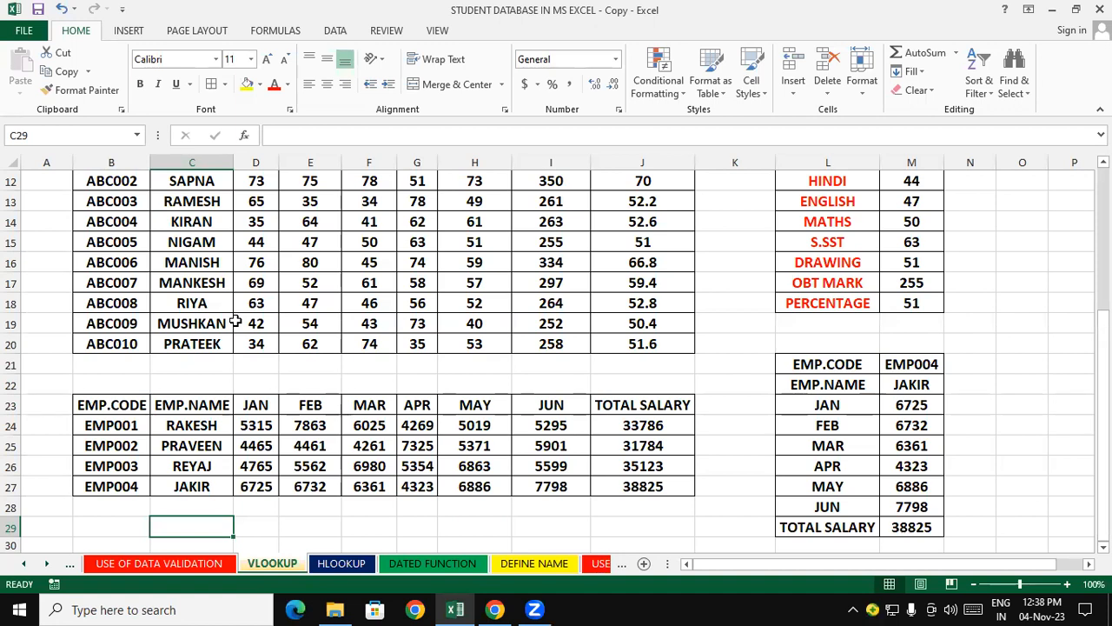
- Examine the employee code and retrieved values in the employee form, and compare the roll number column of the student marks table
click(903, 367)
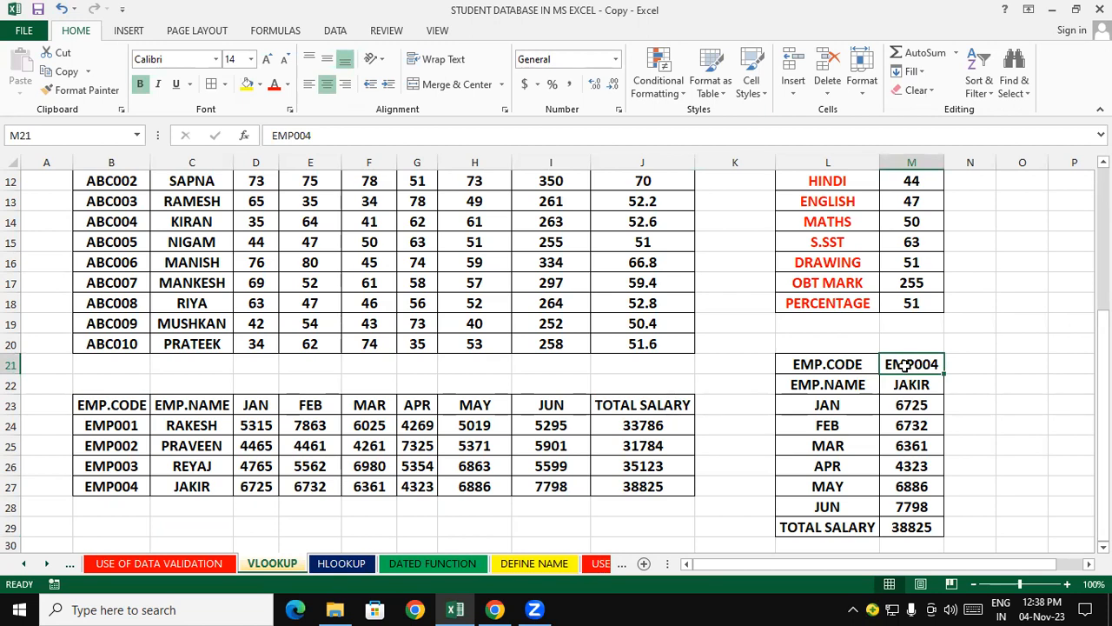
click(989, 397)
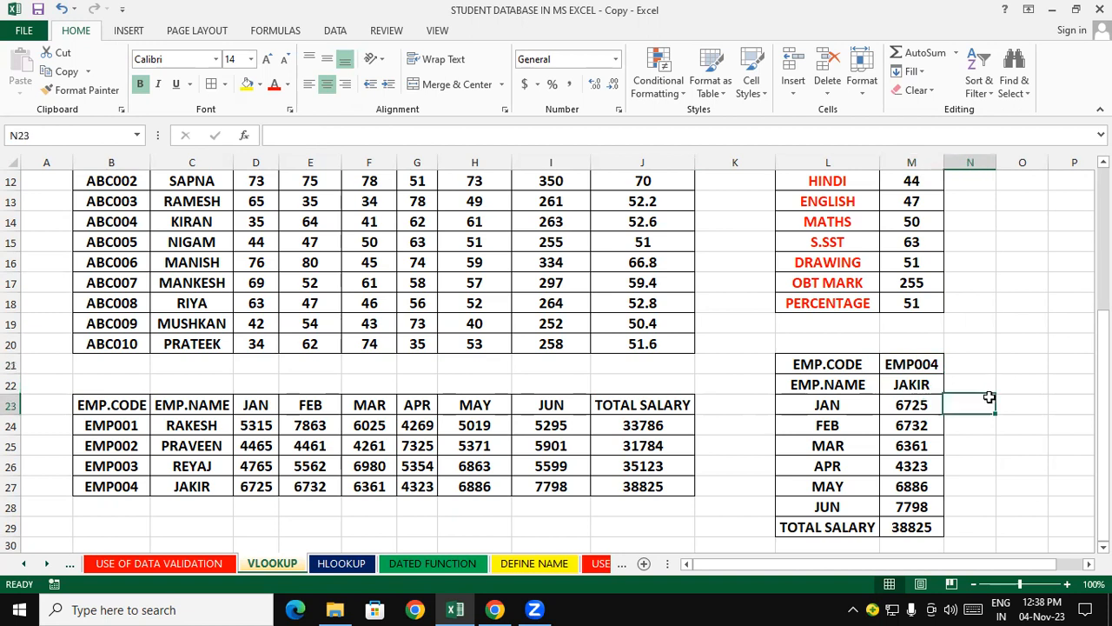
click(121, 422)
click(924, 360)
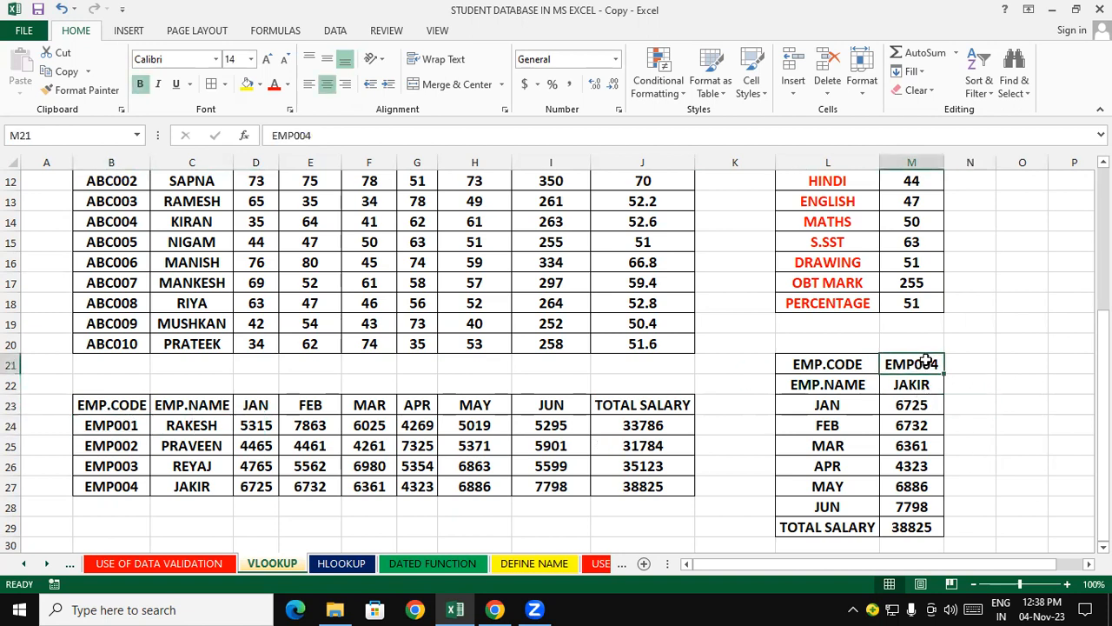
drag(913, 384, 921, 489)
scroll(1062, 309, up, 3)
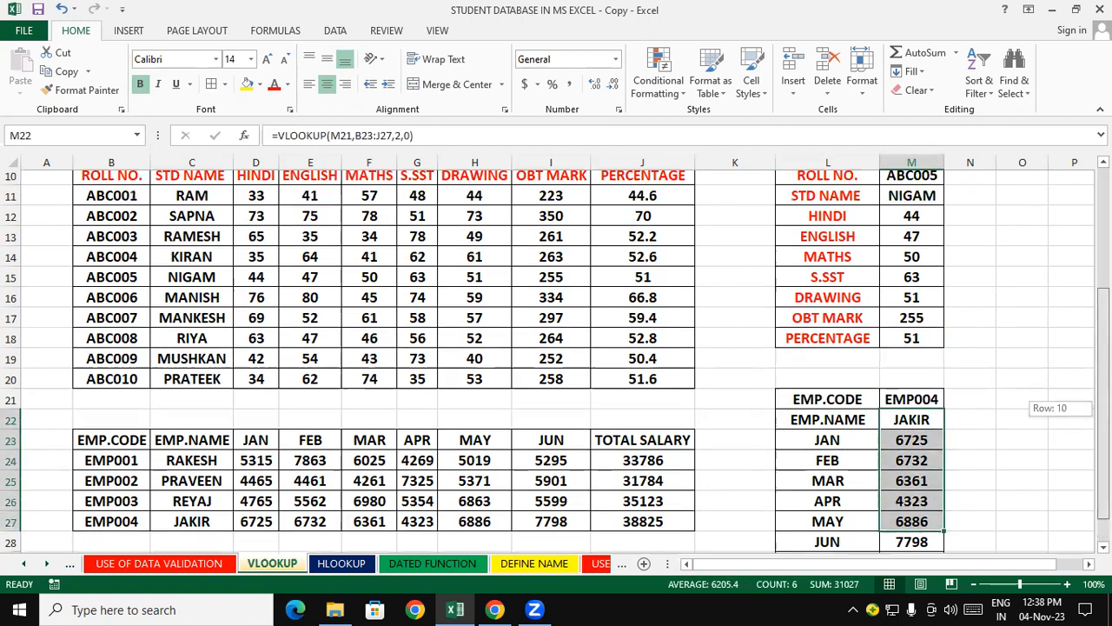
click(581, 368)
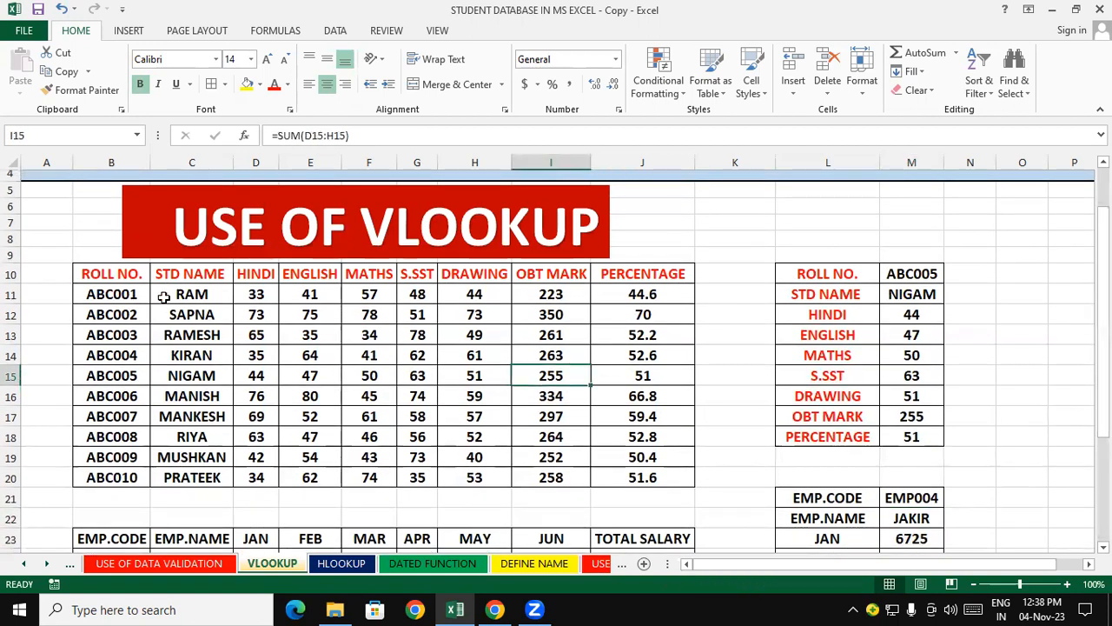
click(120, 292)
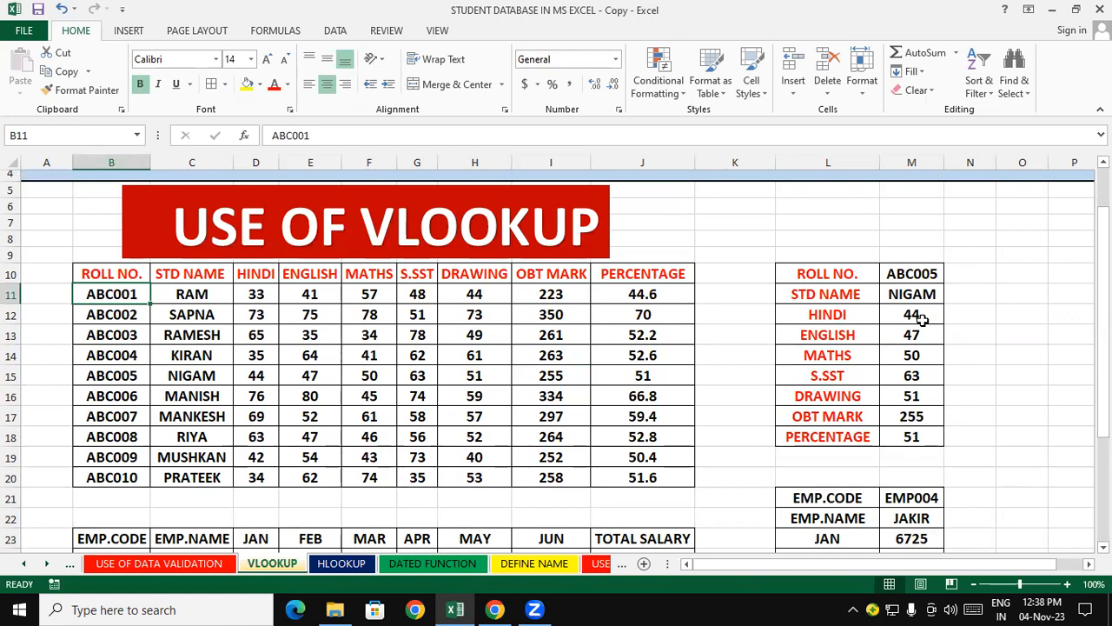
- Switch to File Explorer and check the file names in the EXCEL FORMULA DAY WISE folder within Music
key(super+r)
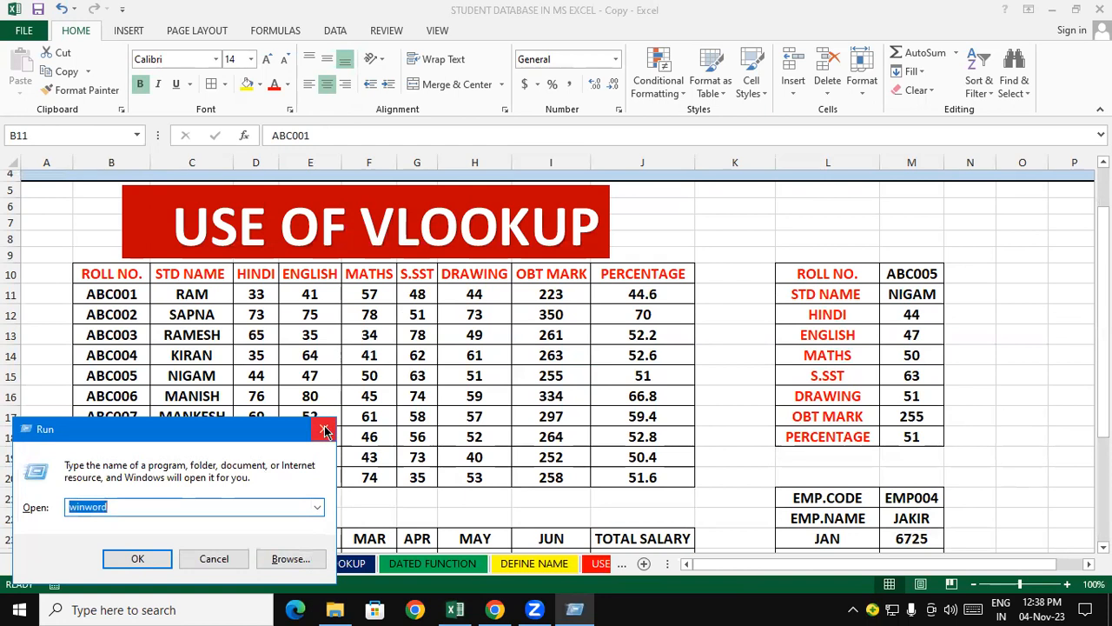
click(325, 429)
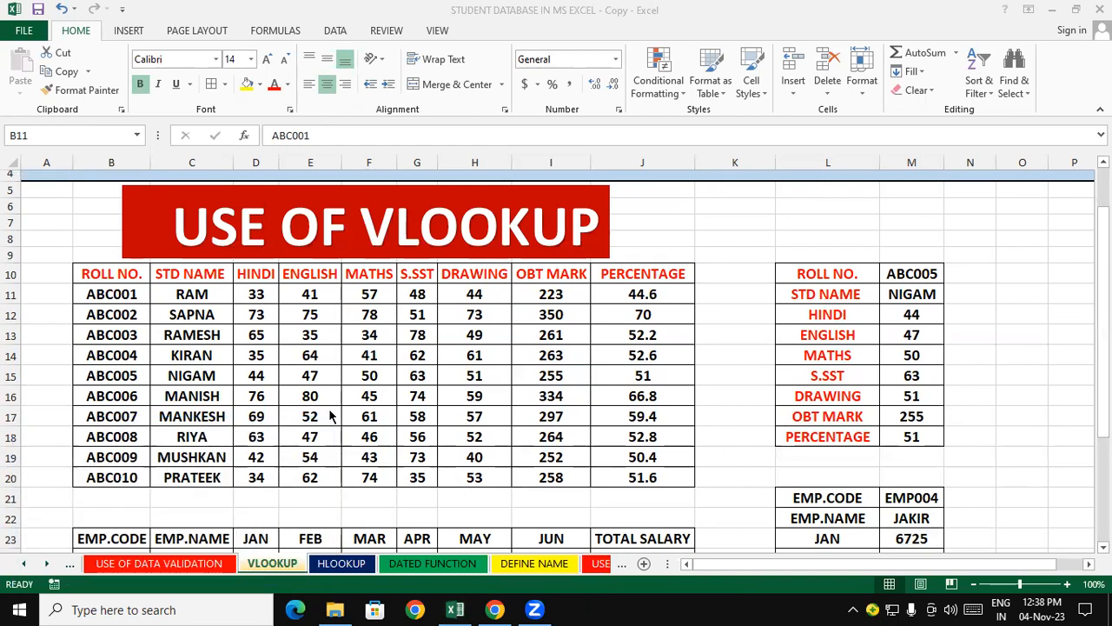
key(super+e)
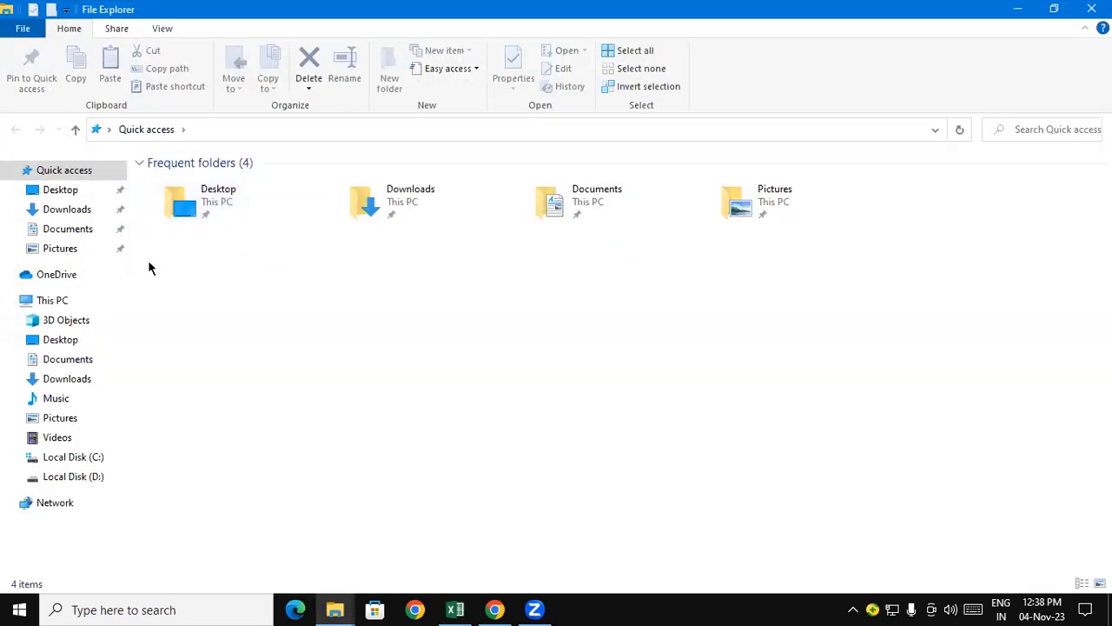
click(56, 400)
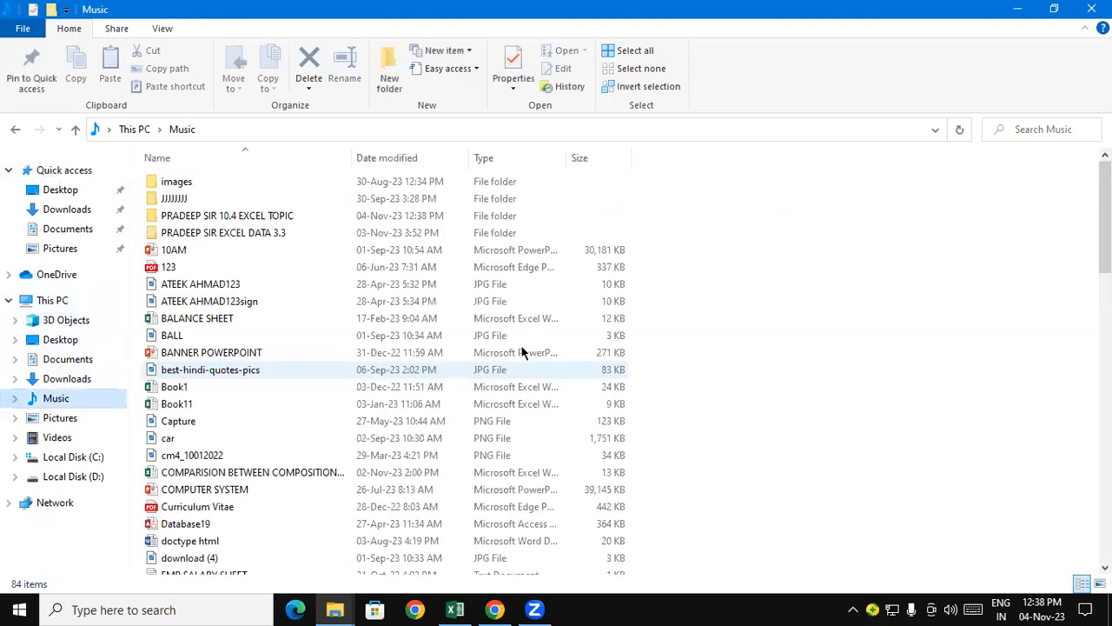
click(199, 231)
double_click(198, 231)
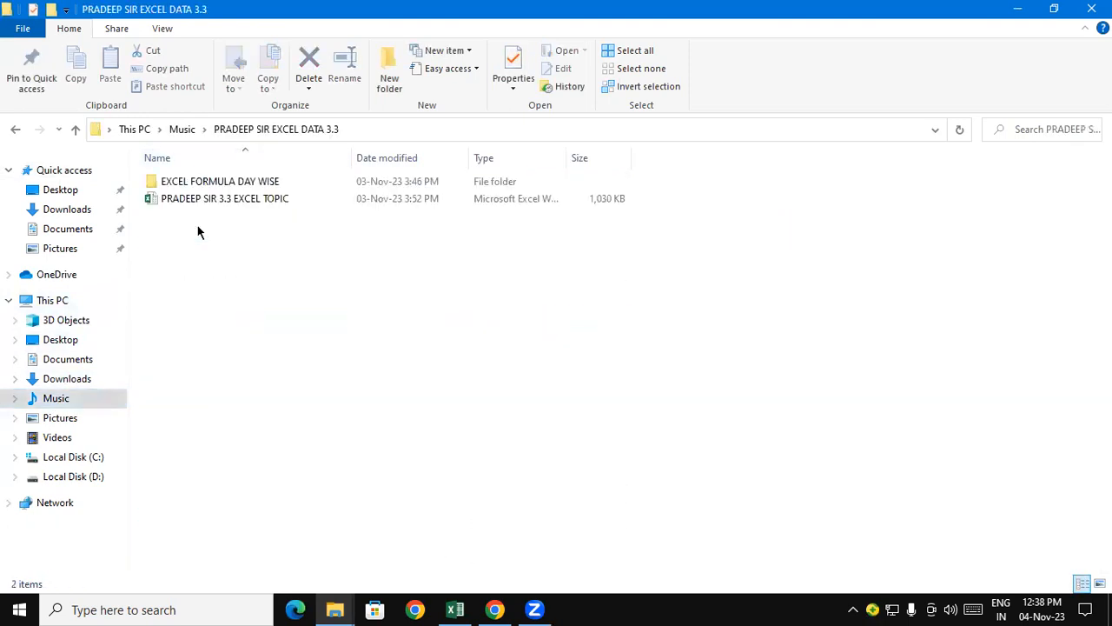
double_click(245, 182)
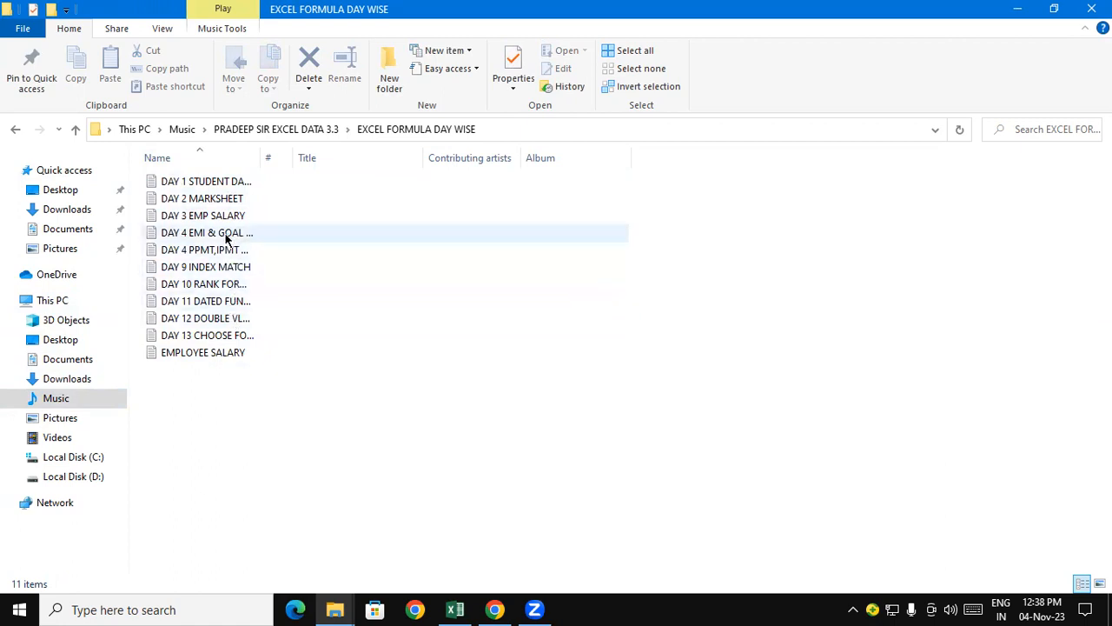
click(241, 182)
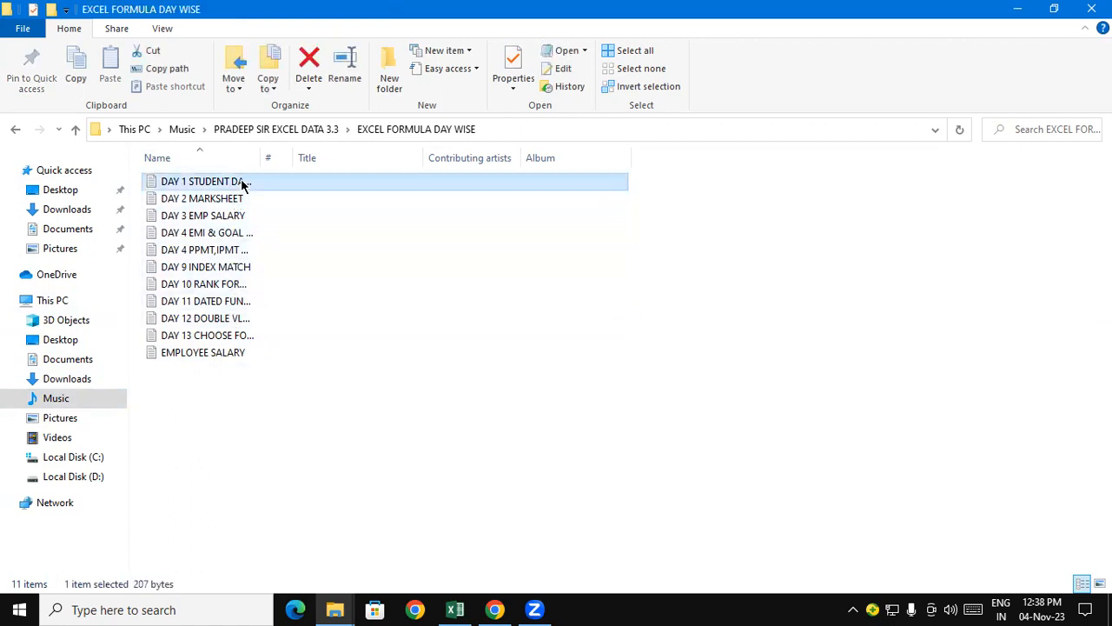
key(F2)
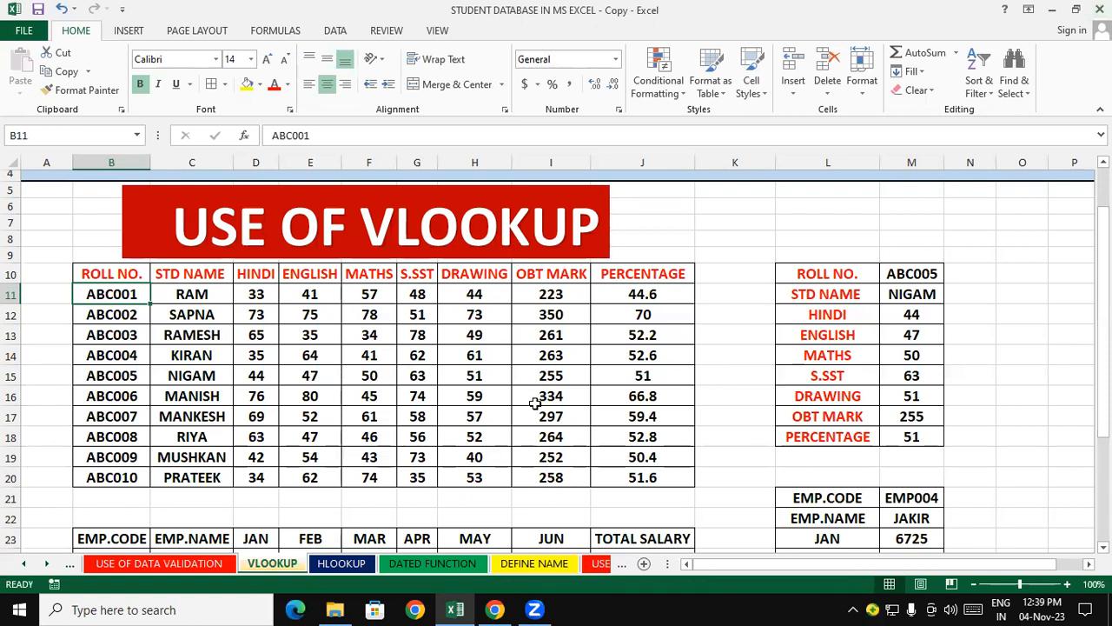
- Open a maximized blank Notepad document and start a formula with an equals sign on the sixth line
key(super+r)
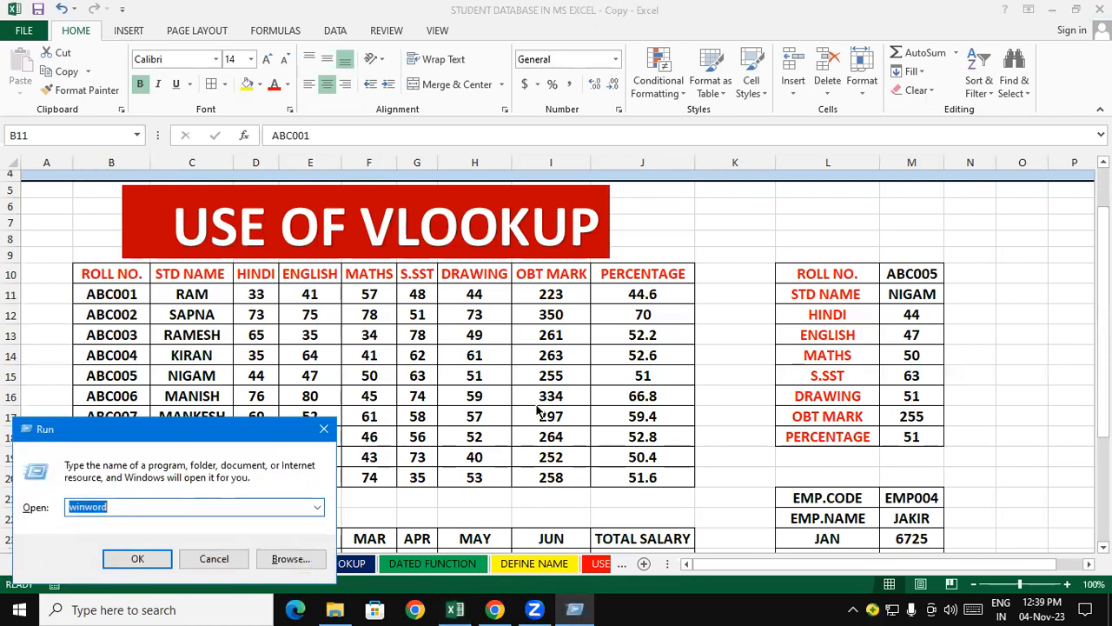
text(notepad)
key(Return)
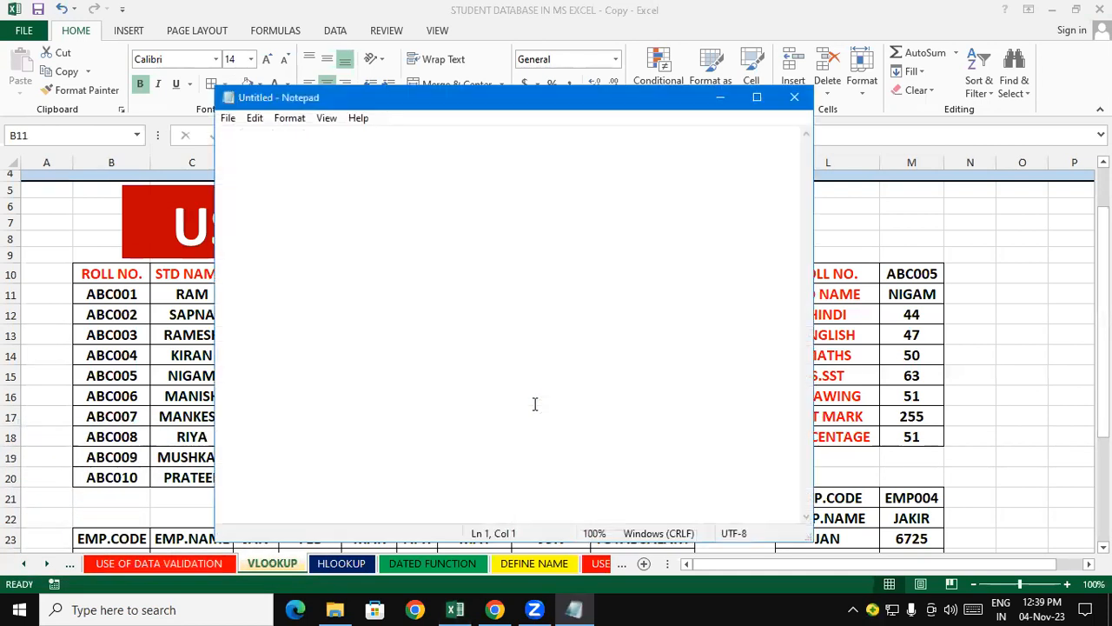
click(757, 96)
key(Return)
key(Return)
key(Return)
key(Return)
key(Return)
text(=)
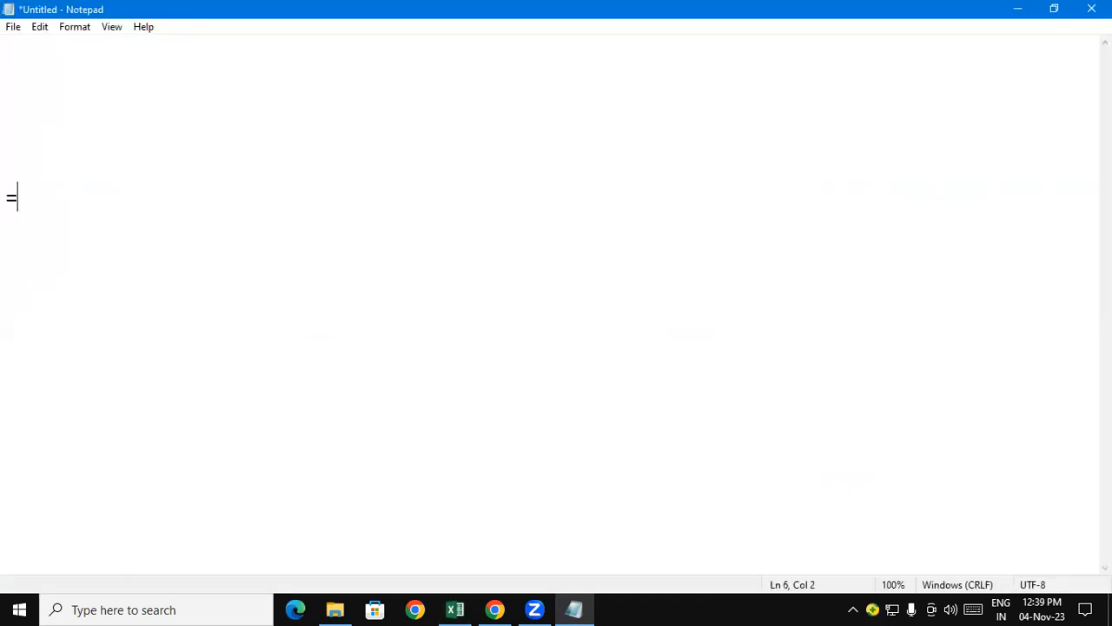
text(vlookup)
key(BackSpace)
key(BackSpace)
key(BackSpace)
key(BackSpace)
key(BackSpace)
key(BackSpace)
key(BackSpace)
- Complete the formula as =VLOOKUP(SELECT ROLL NUM,SELECT ALL TABLE,2,0) and add the heading "VLLOKUP FORMULA IN MS EXCEL" on the line above it
key(Tab)
text(VLOOK)
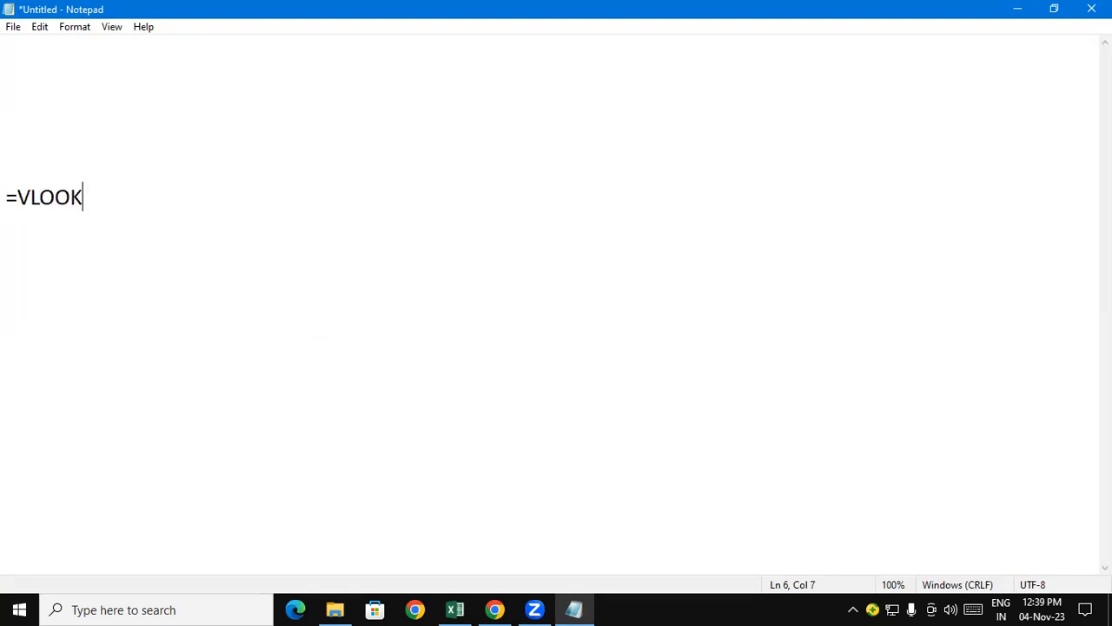
text(UP(SELECT )
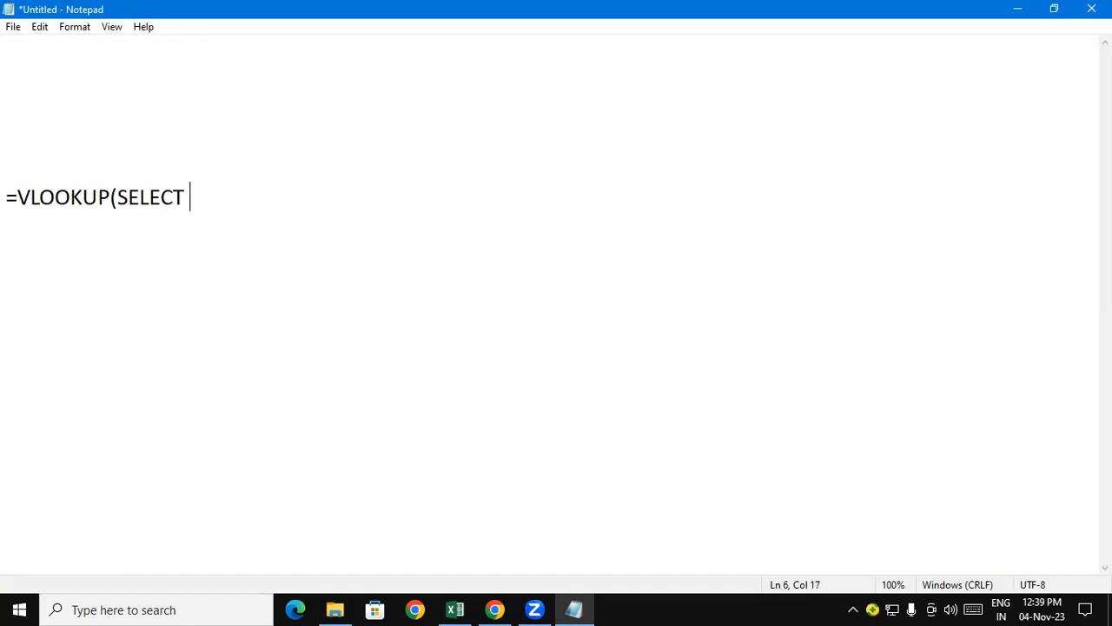
text(ROLL NUM)
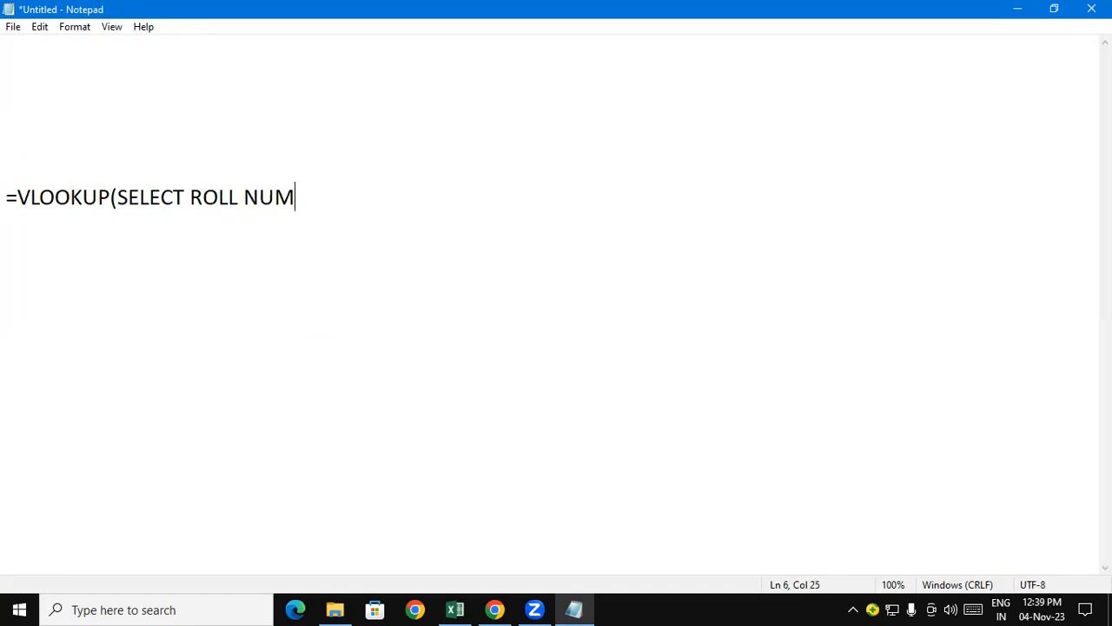
text(,SELEC)
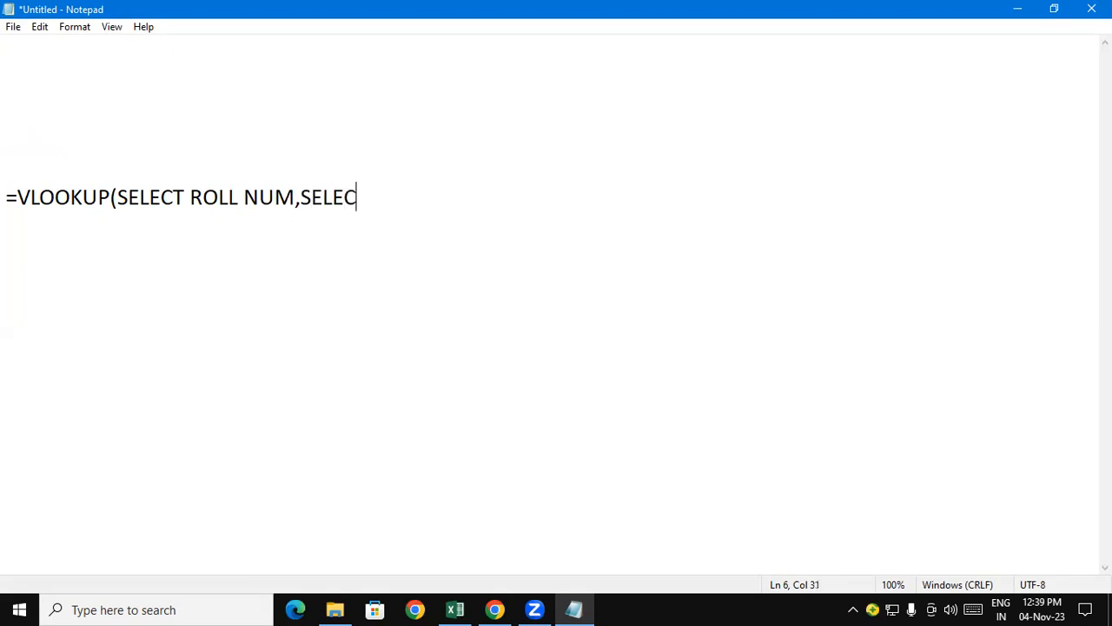
text(T ALL T)
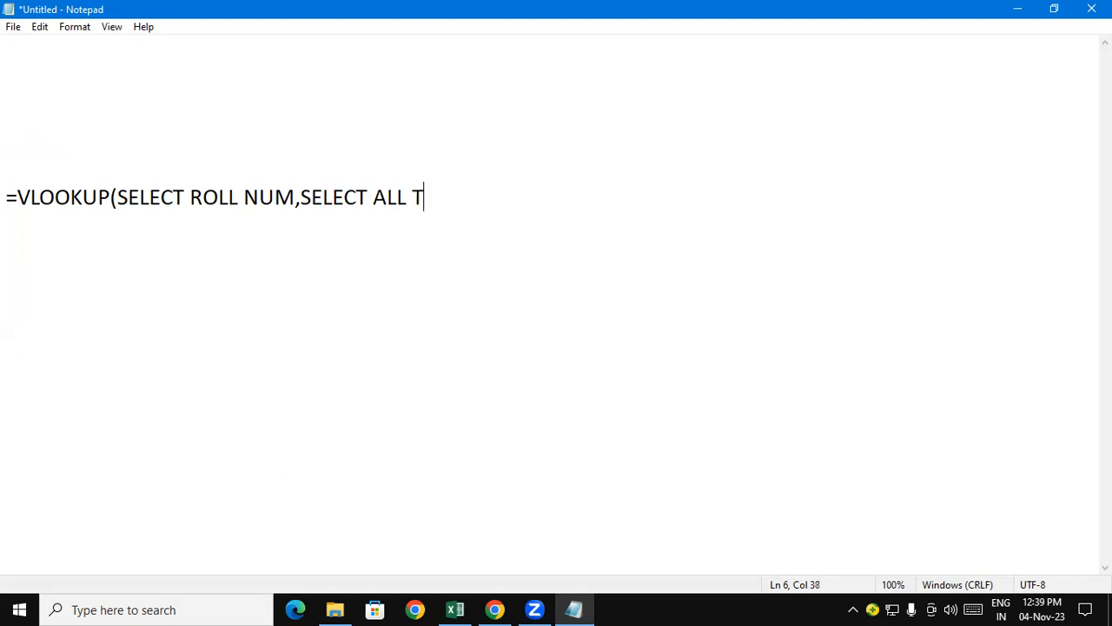
text(ABLE,2,0)
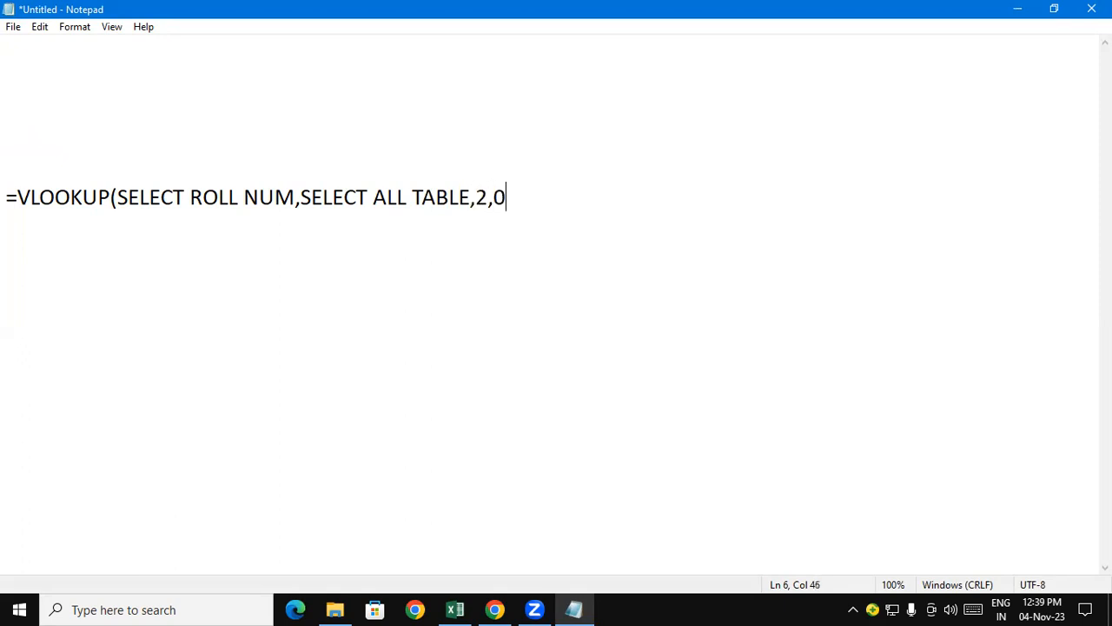
text())
click(33, 161)
text("VLLOKUP FORMULA IN MS EXCEL")
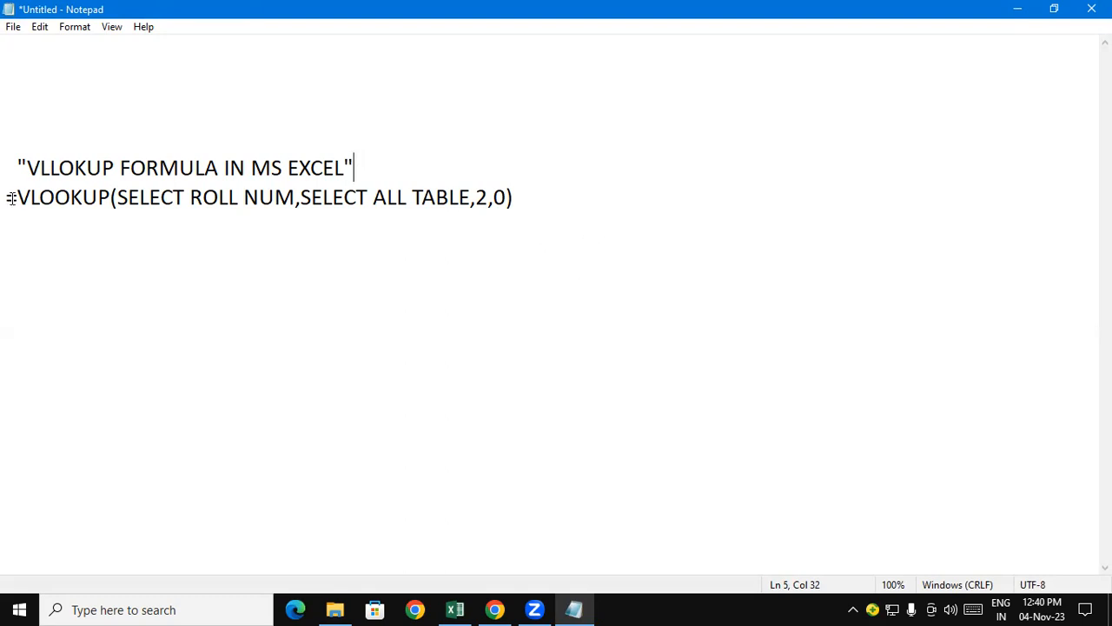
- Review the roll number argument in the written formula, and switch away from Notepad
drag(190, 198, 238, 198)
click(296, 198)
click(190, 198)
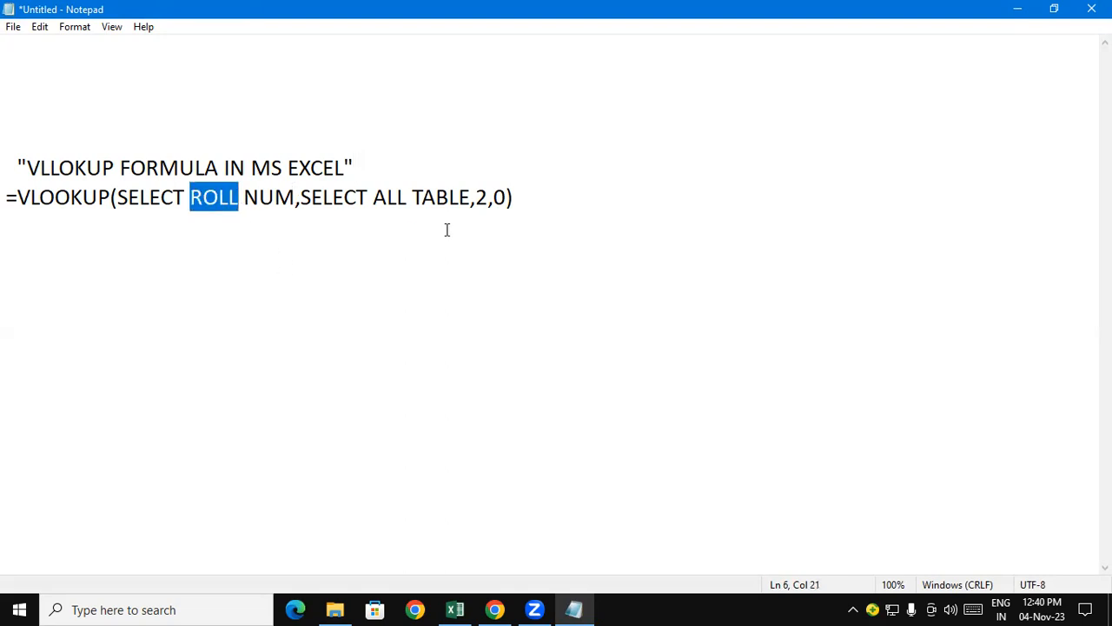
click(549, 207)
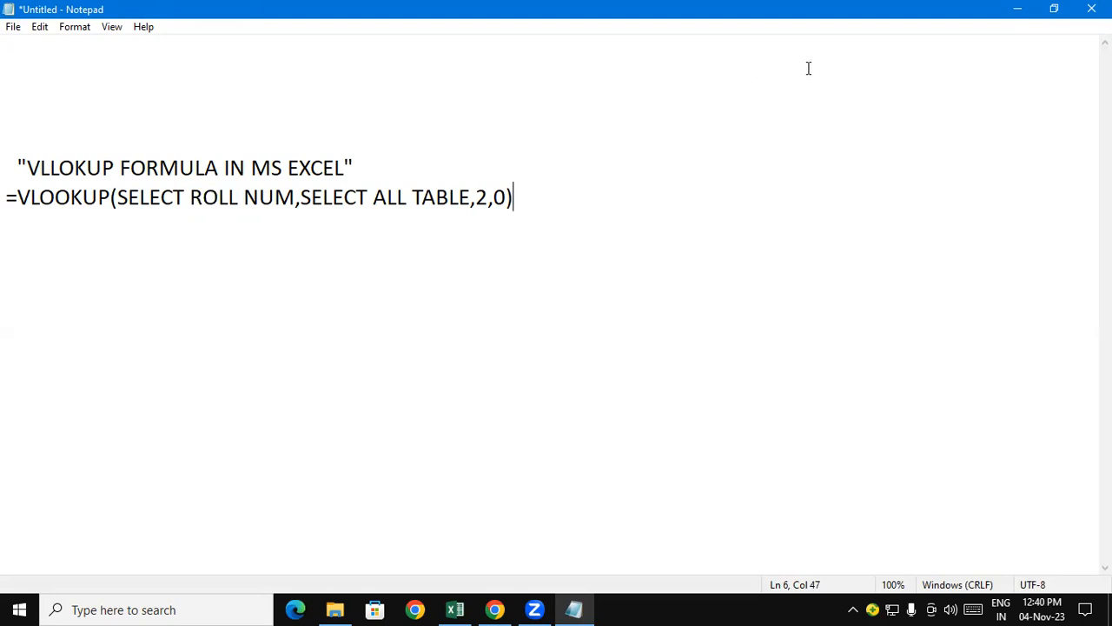
key(alt+Tab)
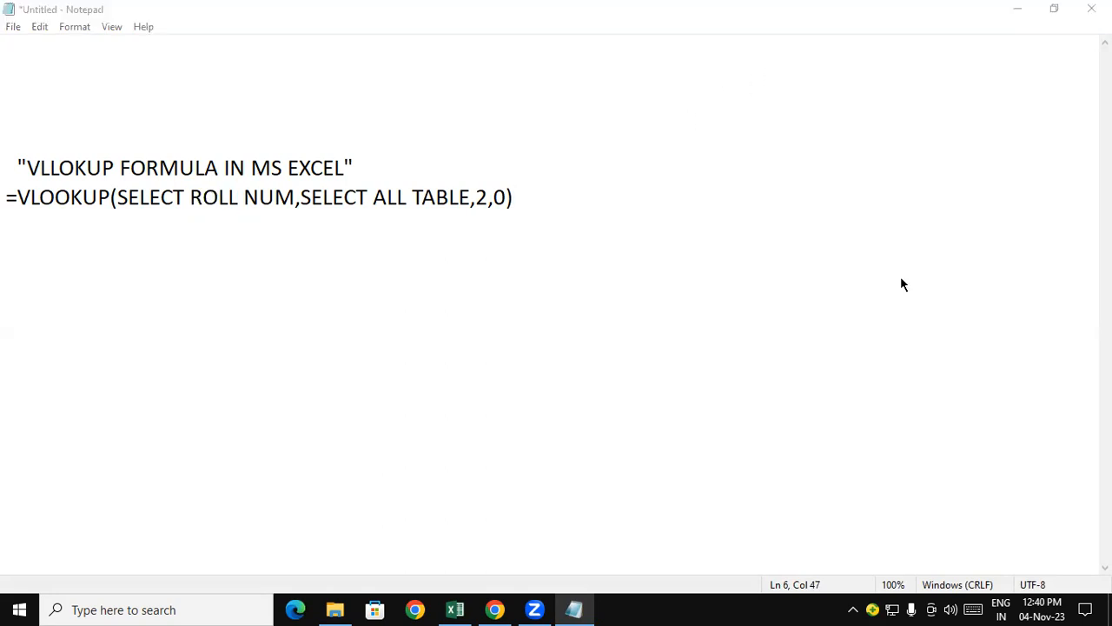